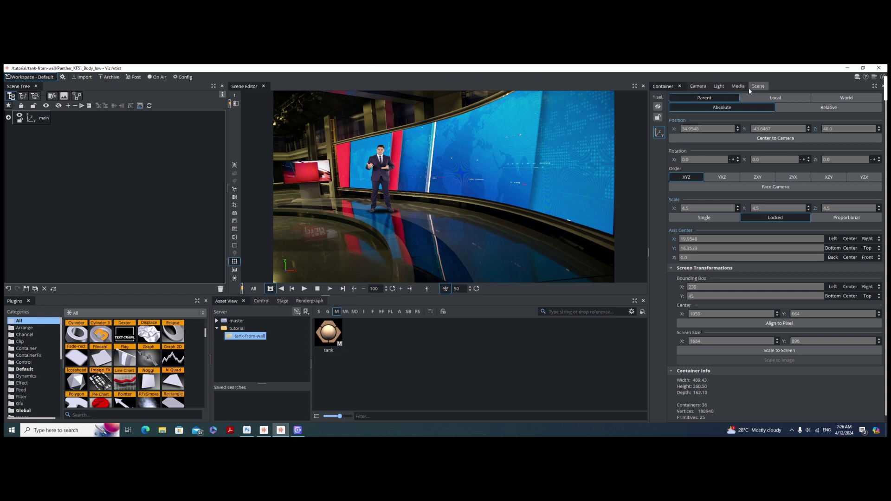
Step: Examine the scene's background settings, the tank-from-wall image and geometry assets, and the tank container's contents in the studio scene
click(756, 88)
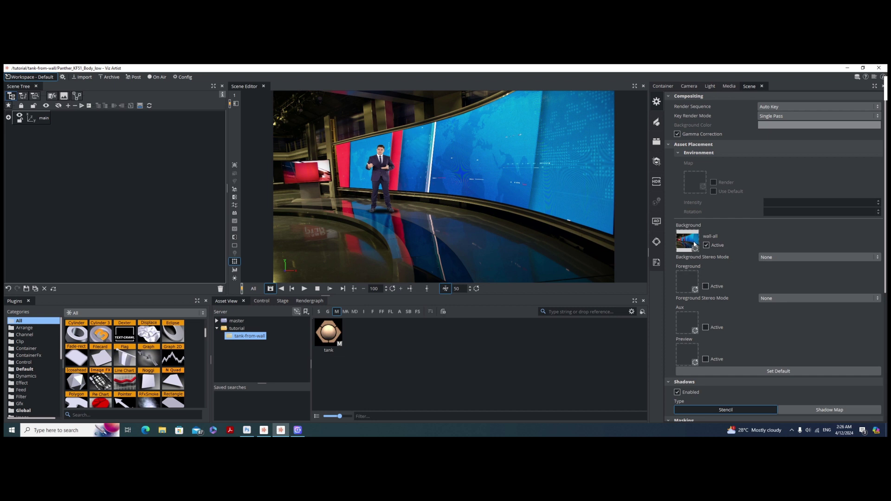
click(363, 311)
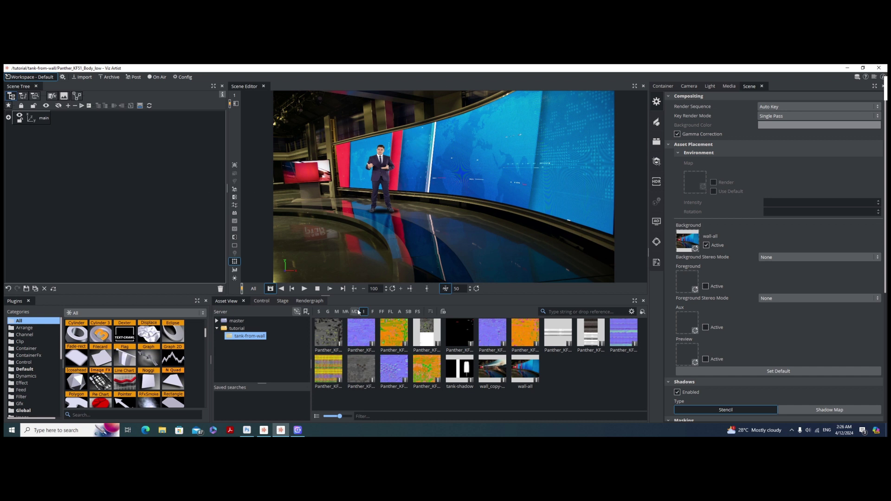
click(329, 312)
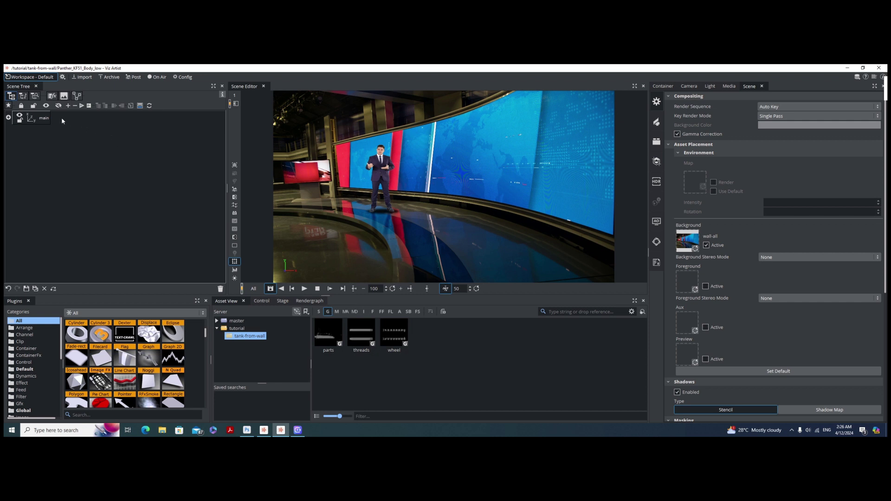
click(8, 118)
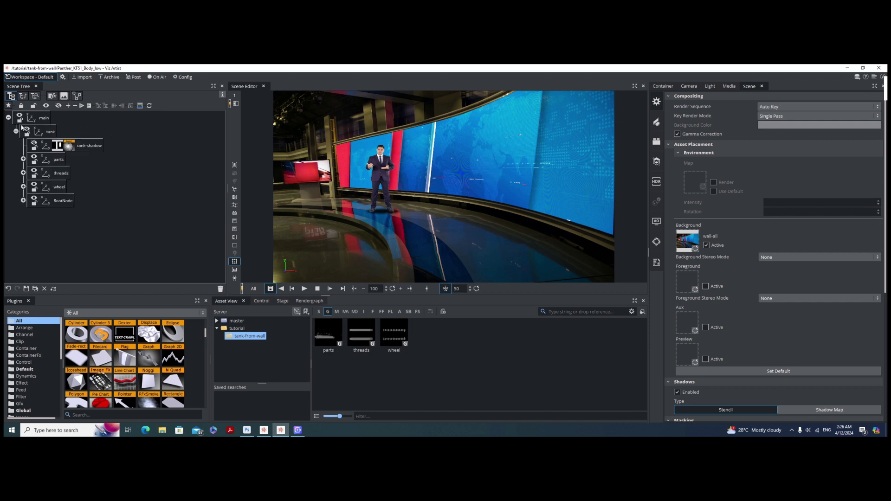
click(27, 132)
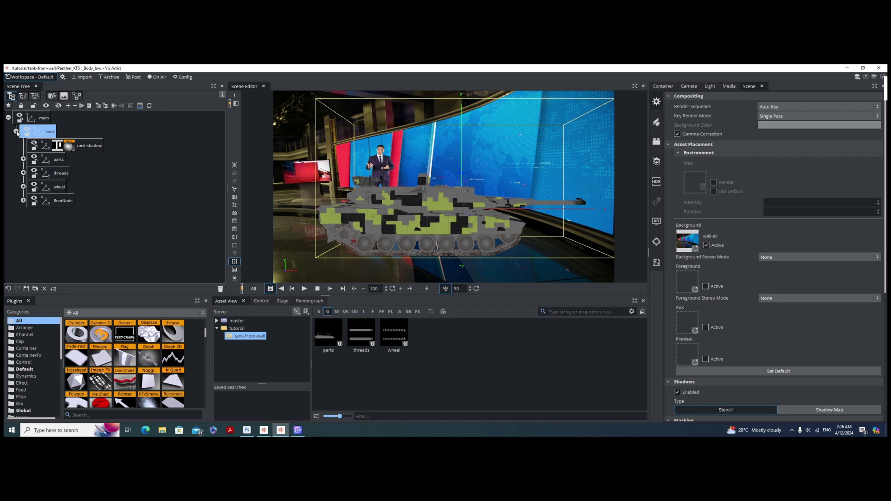
click(16, 132)
click(27, 131)
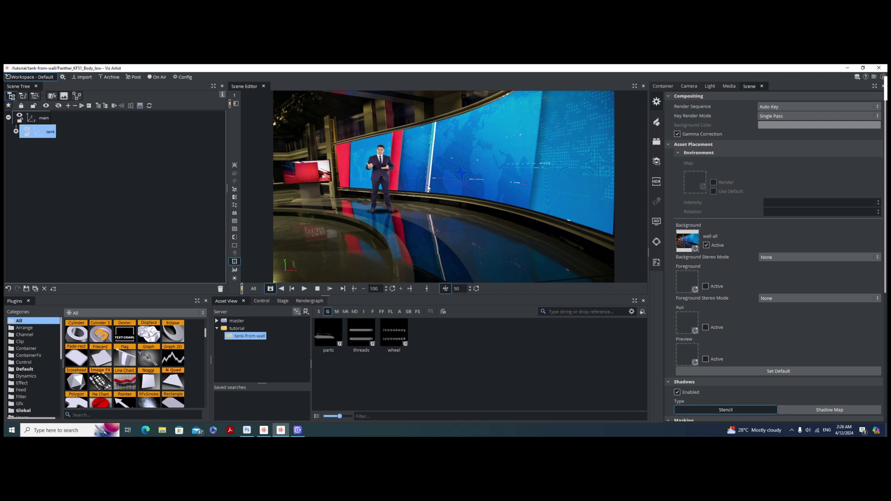
Step: Replace the scene's background image with wall_copy-with-war from the tank-from-wall folder
click(364, 312)
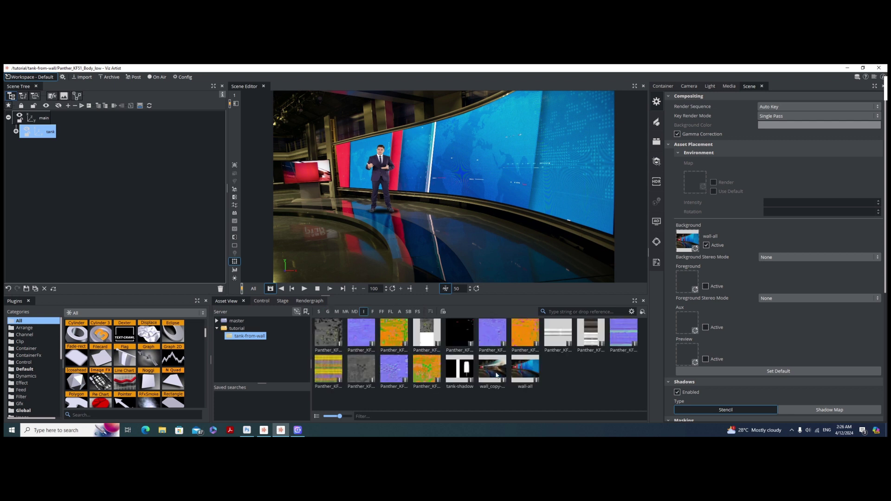
drag(496, 375, 689, 240)
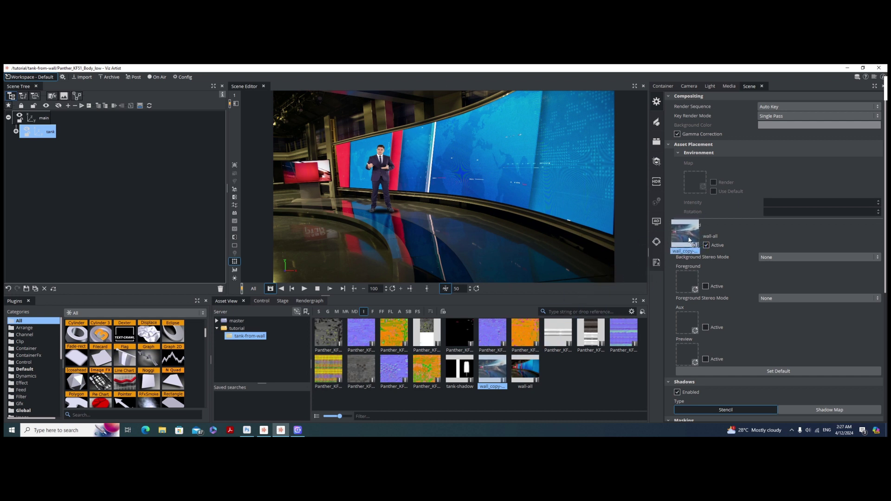
drag(689, 240, 690, 240)
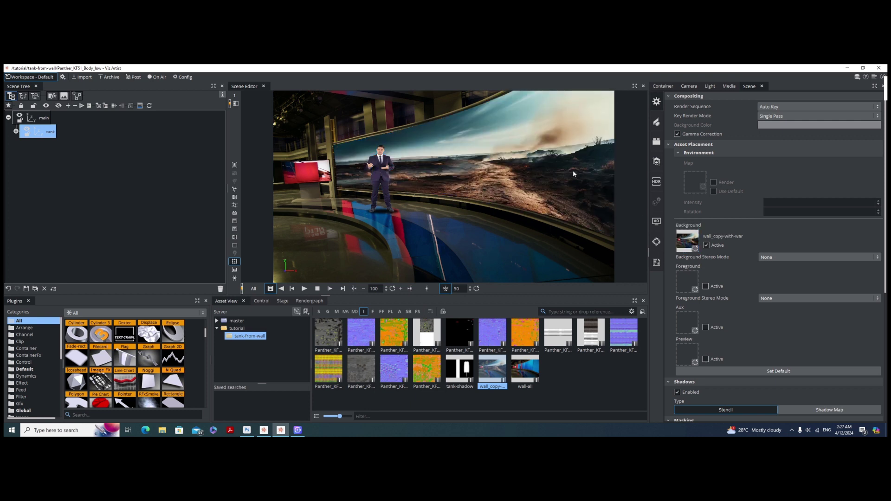
Step: Make the tank container visible and apply the tank material to it
click(28, 131)
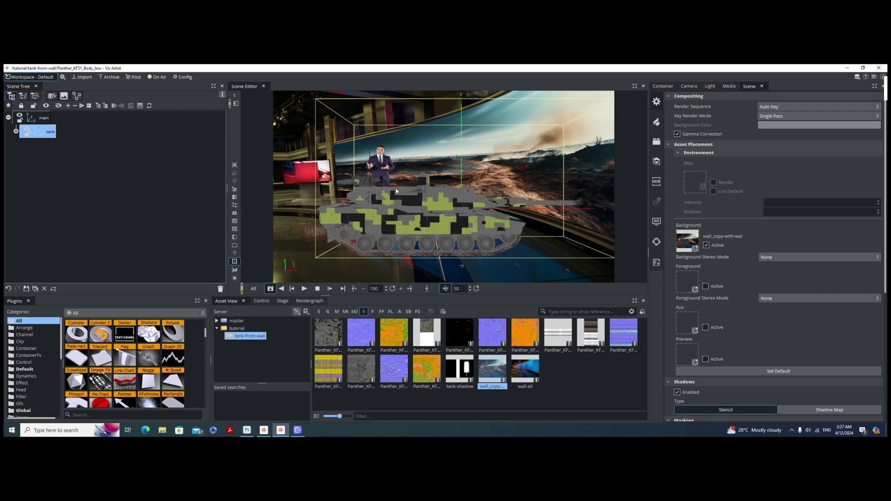
click(337, 312)
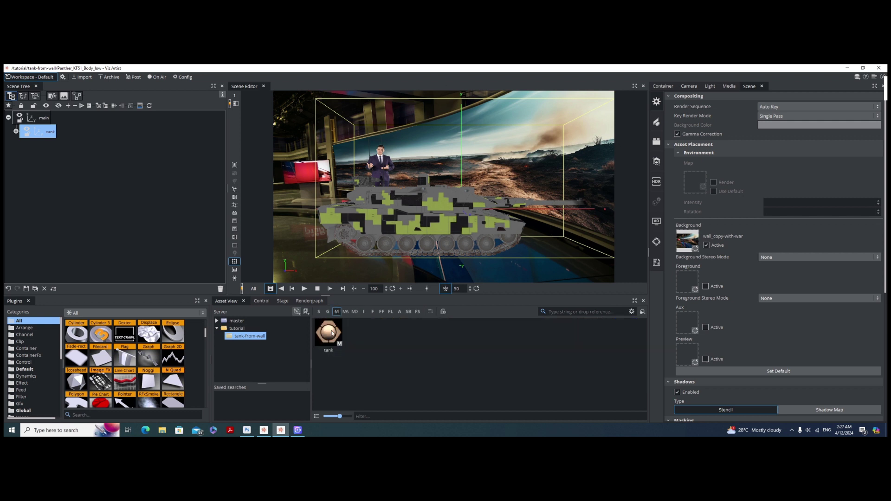
drag(328, 332, 49, 134)
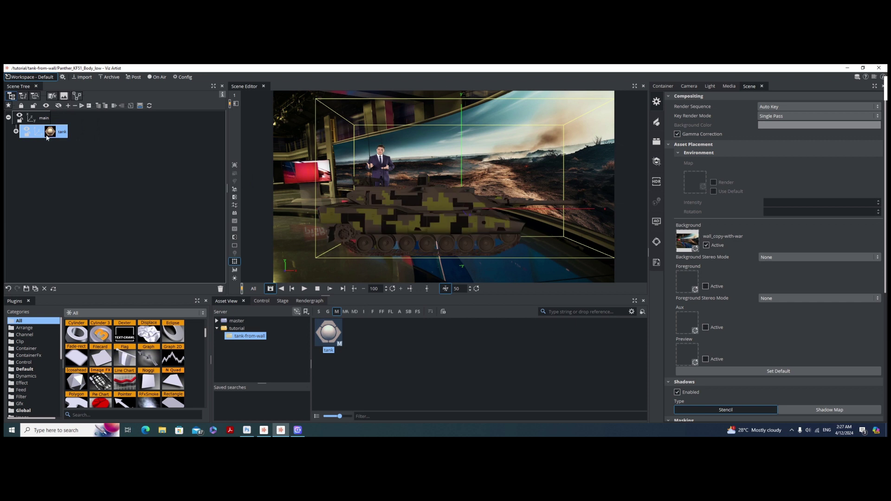
Step: Rotate the tank container about 246 degrees around Y, keeping its X rotation at 0
click(40, 134)
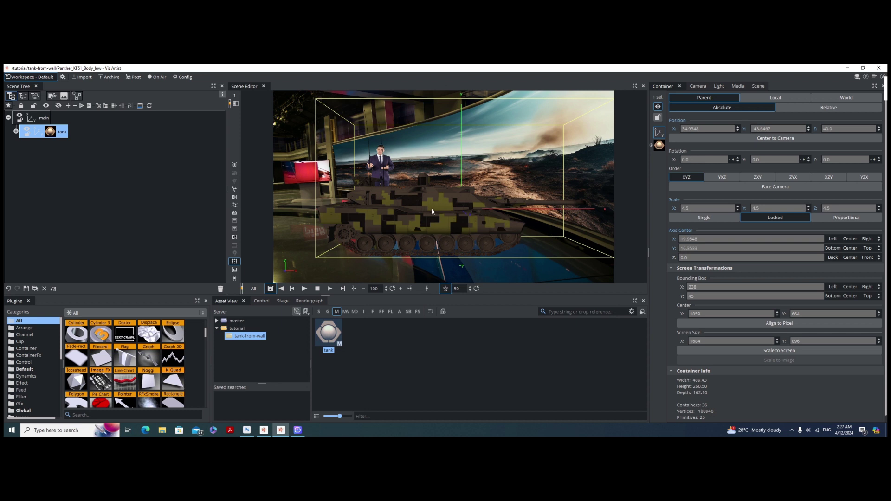
click(701, 160)
text(6)
key(Return)
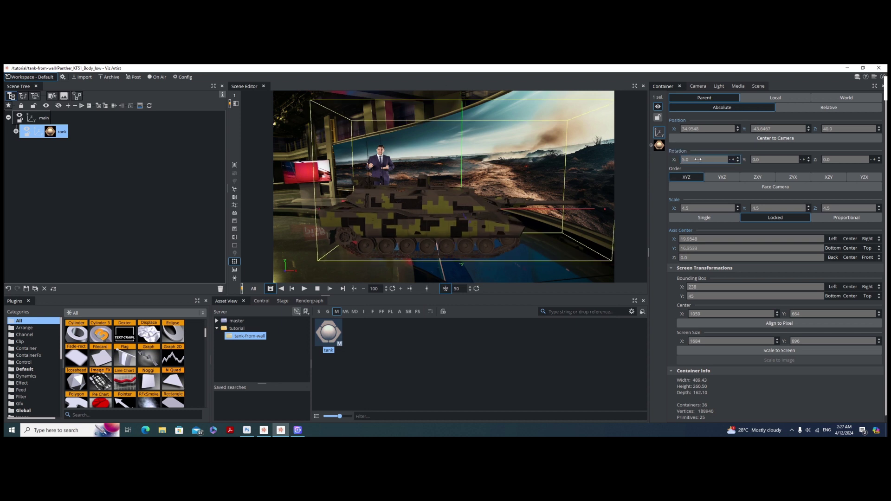
click(674, 160)
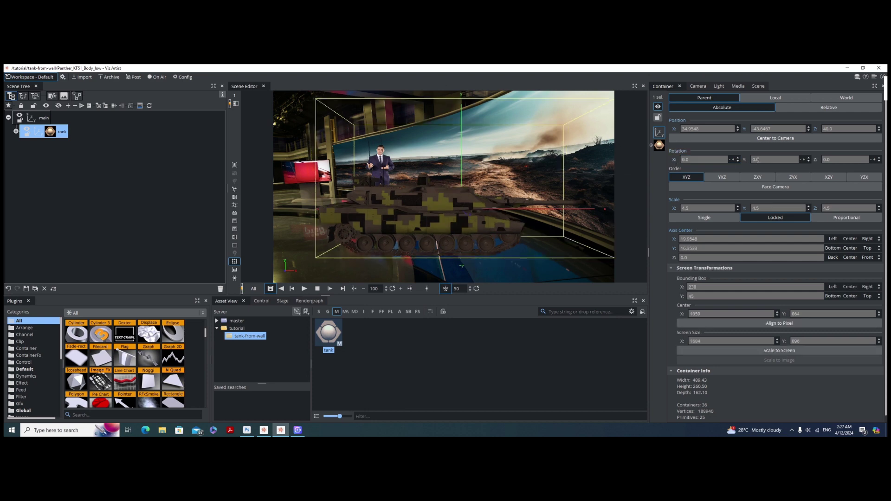
drag(755, 160, 842, 159)
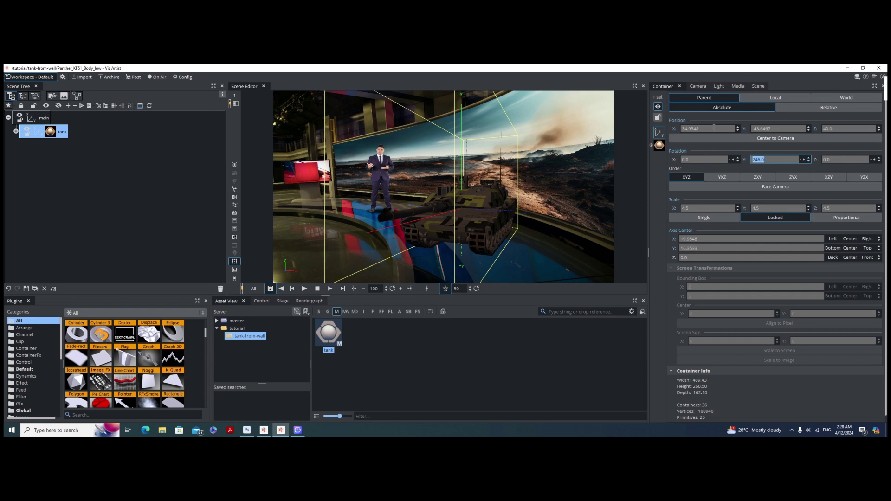
Step: Fit the tank onto the video wall with X position about 99.05, rotation X 7.0 and Y about 231.3, and locked scale 2.89
drag(760, 127, 757, 163)
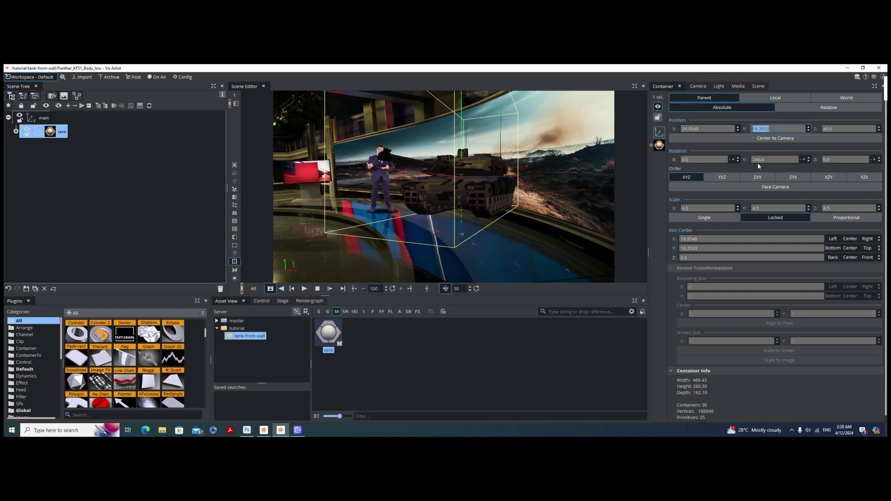
drag(703, 204, 701, 185)
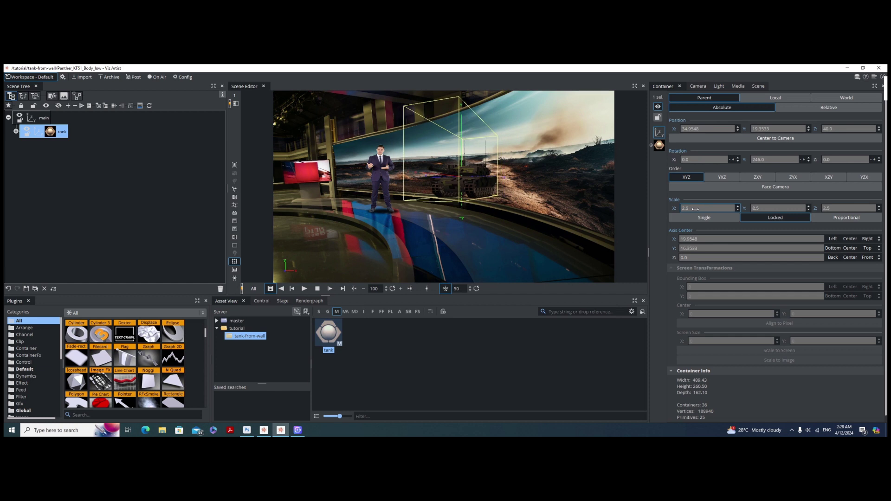
drag(786, 161, 791, 161)
drag(714, 161, 722, 163)
drag(692, 129, 778, 150)
drag(697, 209, 717, 207)
drag(766, 129, 793, 120)
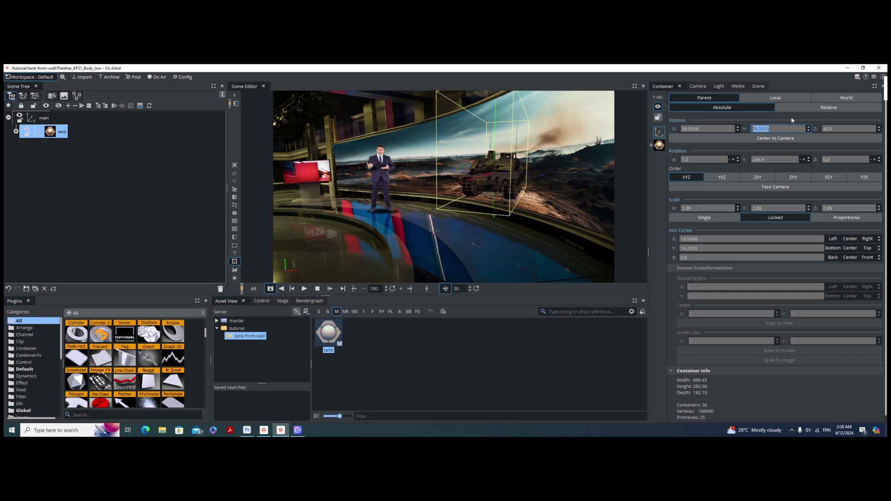
drag(781, 158, 723, 145)
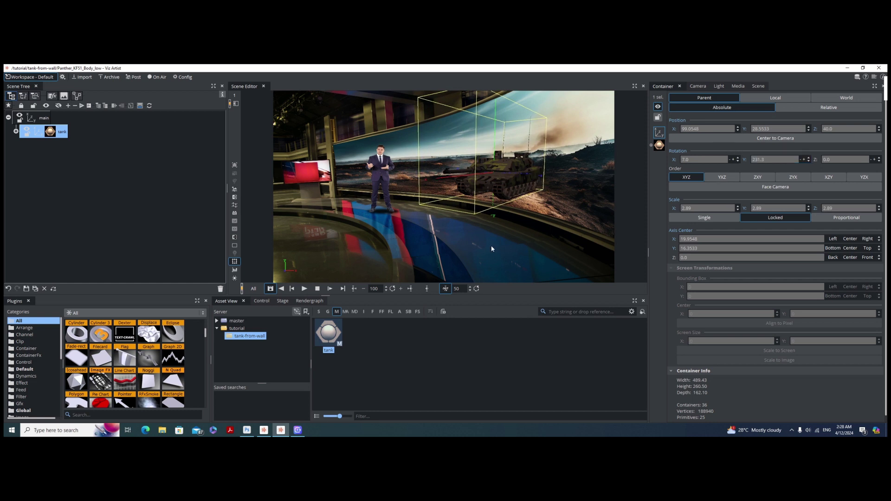
Step: Hide the bounding box in the scene editor and make the tank-shadow container under the tank visible
click(235, 262)
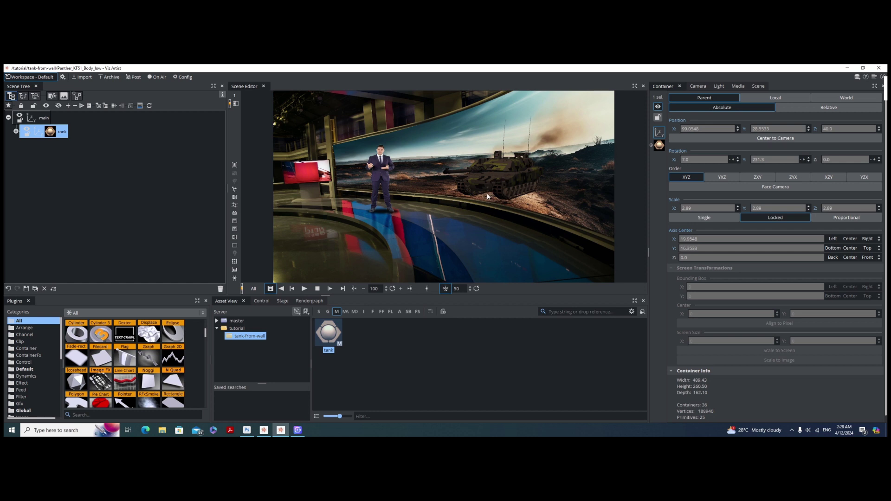
click(15, 132)
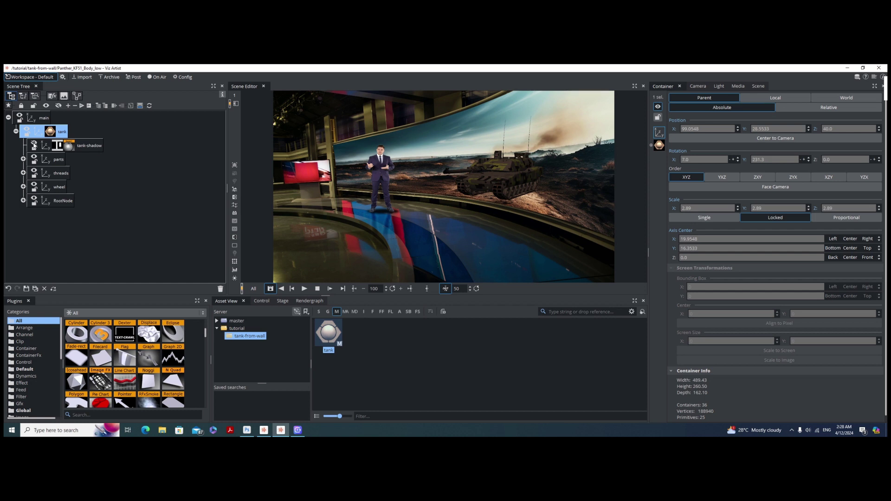
click(34, 145)
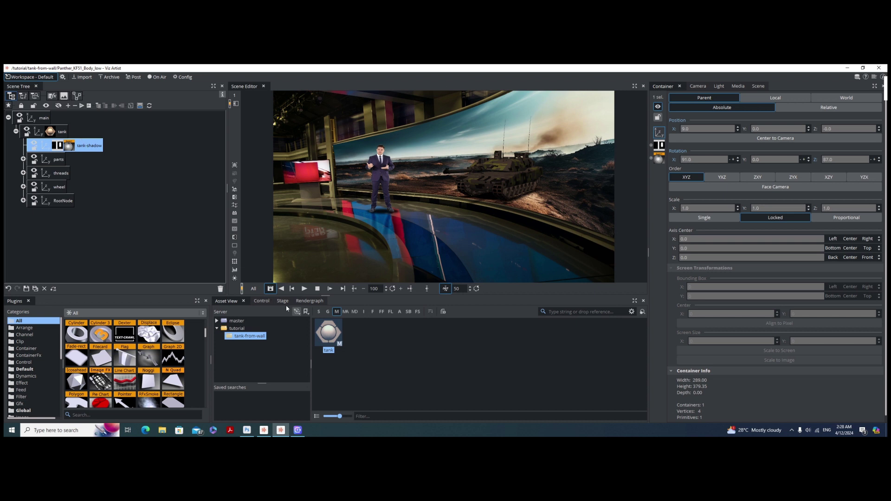
Step: Switch the tank's transformation to Local space and set a keyframe for its starting position on the wall at frame 100
drag(377, 289, 316, 284)
click(38, 134)
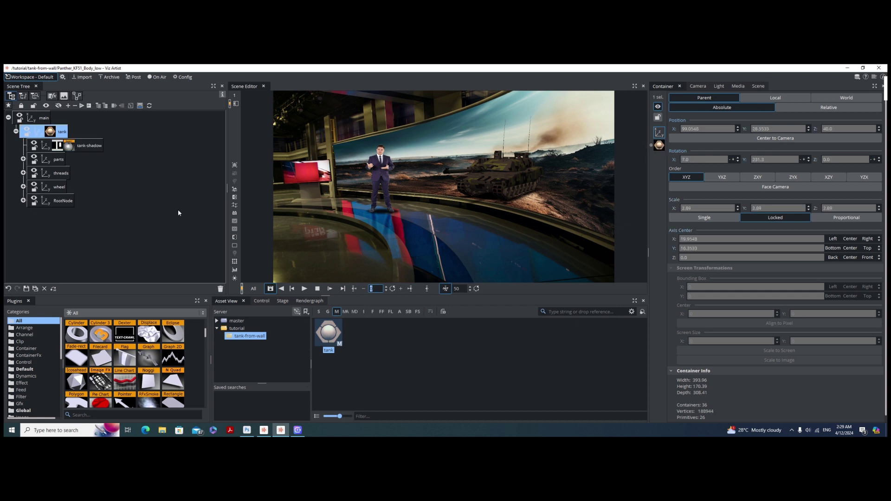
click(235, 261)
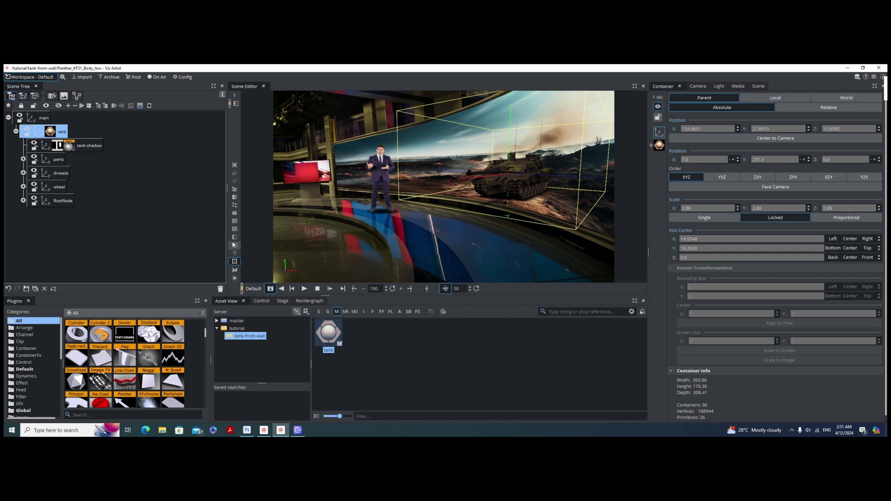
click(234, 262)
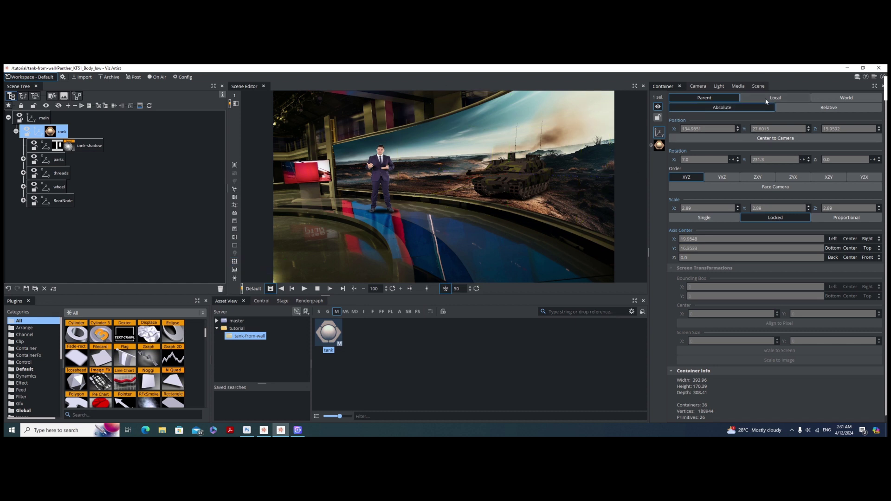
click(234, 262)
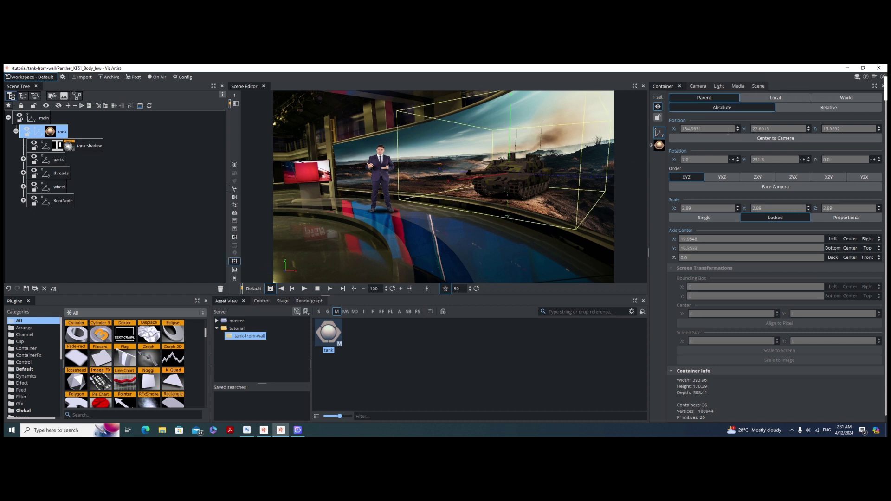
click(768, 99)
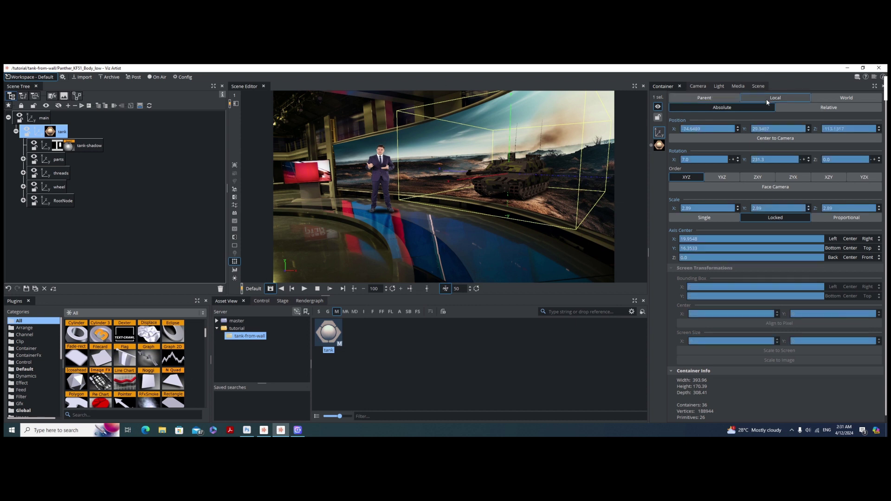
click(421, 292)
Step: Move the tank forward out of the wall to local X about 244.35 and Z about -165.13, and keyframe it at frame 150
drag(842, 131, 819, 129)
drag(690, 126, 793, 100)
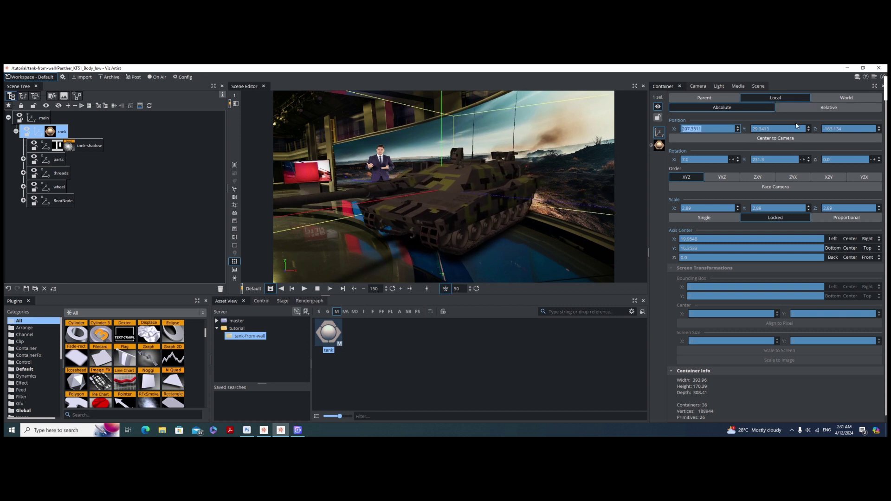
drag(692, 129, 739, 137)
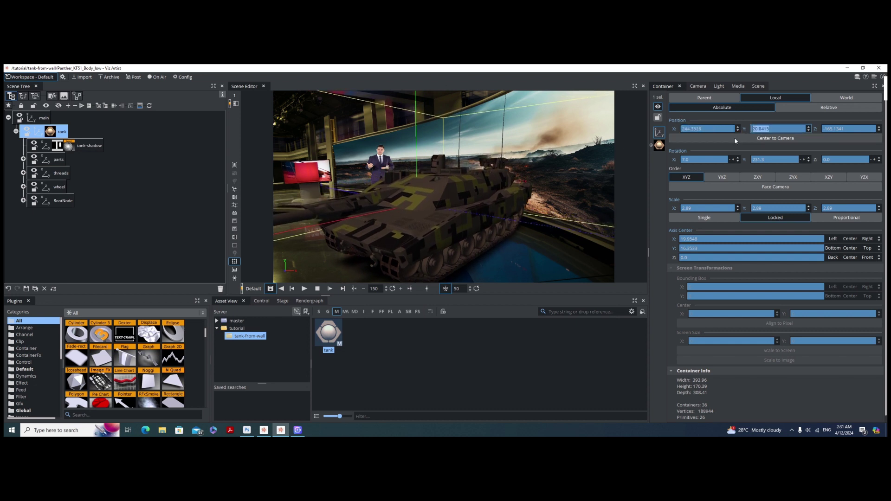
click(428, 289)
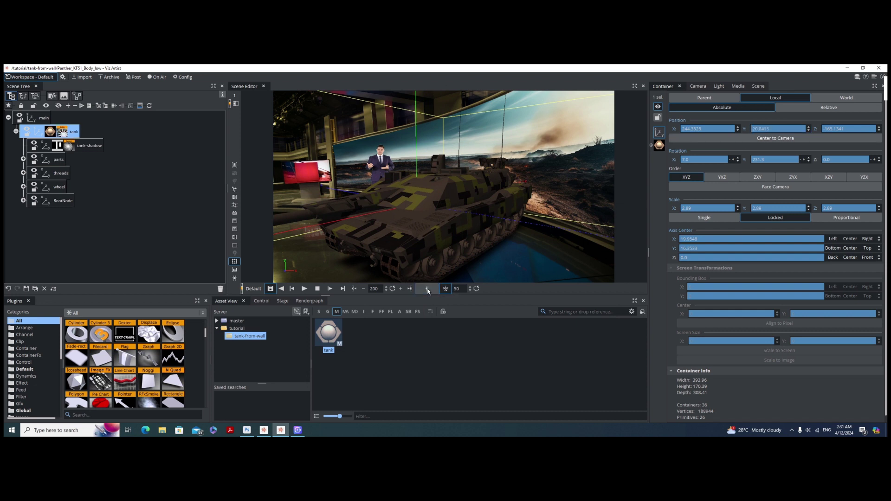
click(304, 289)
Step: Move the tank's end position keyframe to frame 375 and smooth it on both sides with a path weight of 80
click(65, 133)
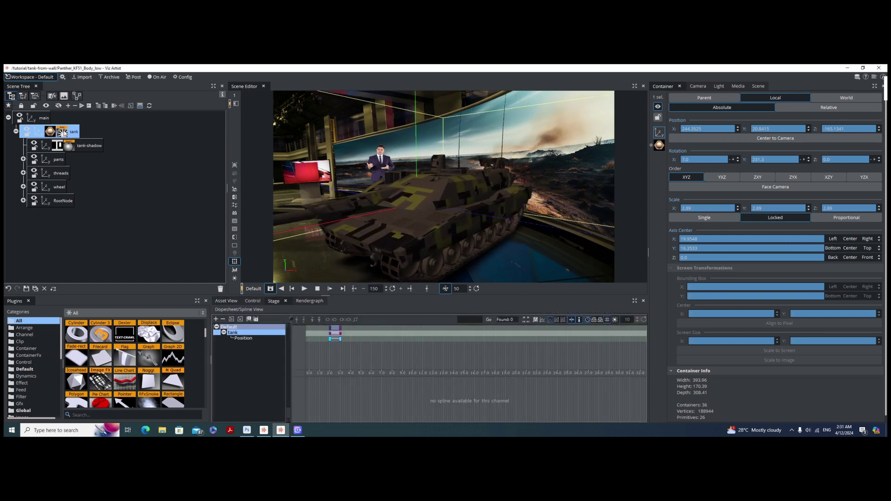
click(340, 339)
drag(341, 339, 387, 339)
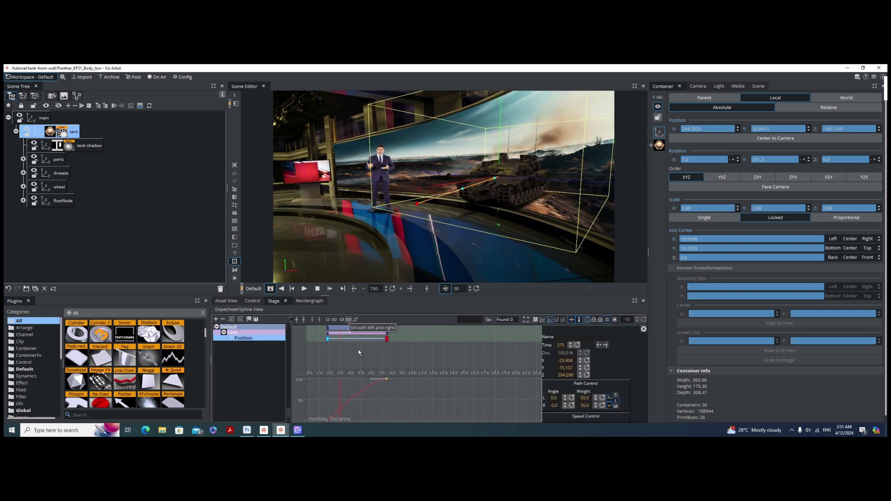
click(349, 320)
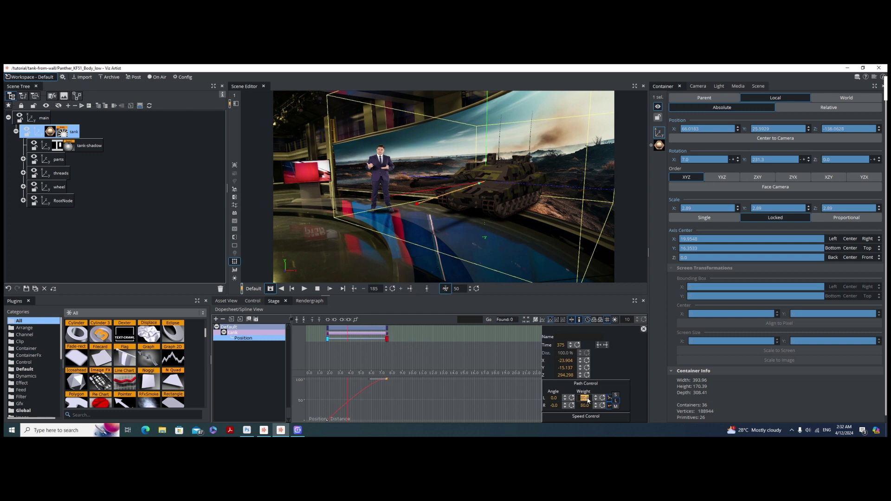
drag(337, 366, 323, 358)
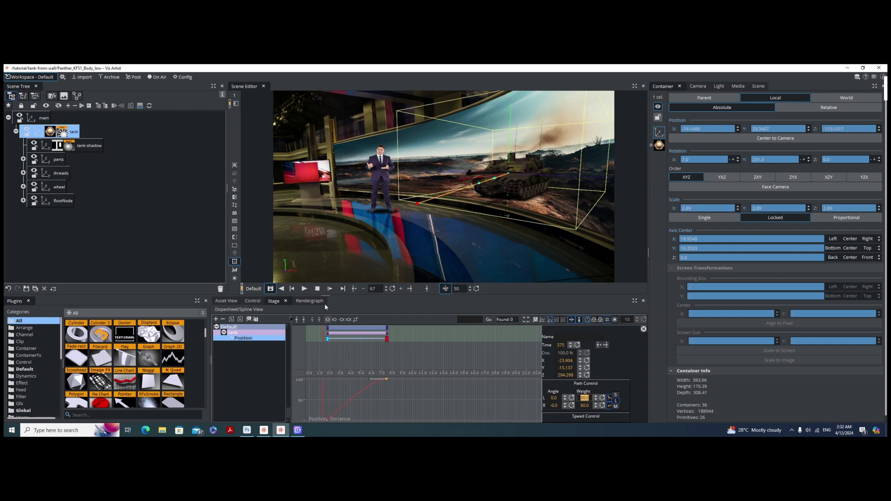
Step: Slow the tank's drive-out by moving its end position keyframe to about 9.84 s, and preview the motion
click(329, 289)
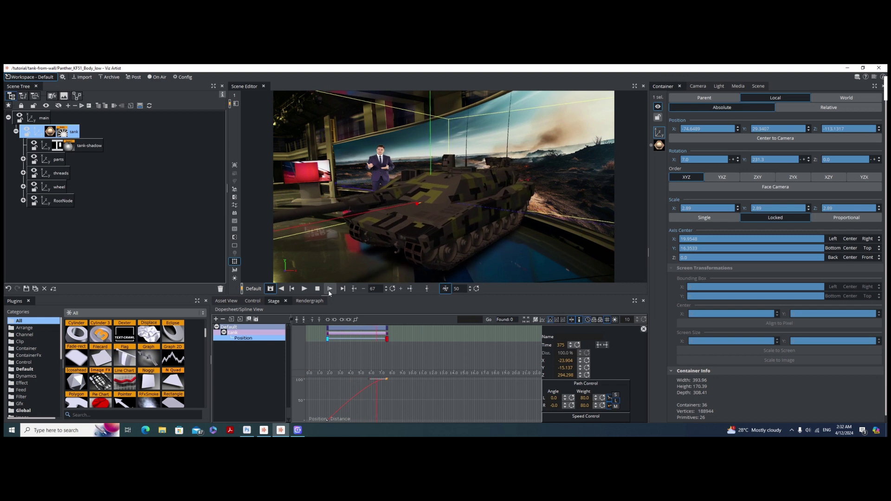
drag(363, 351, 412, 339)
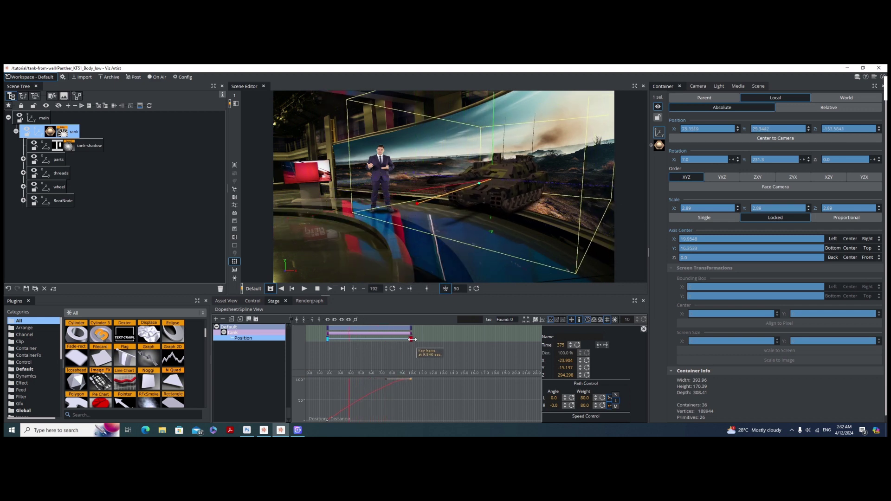
click(328, 340)
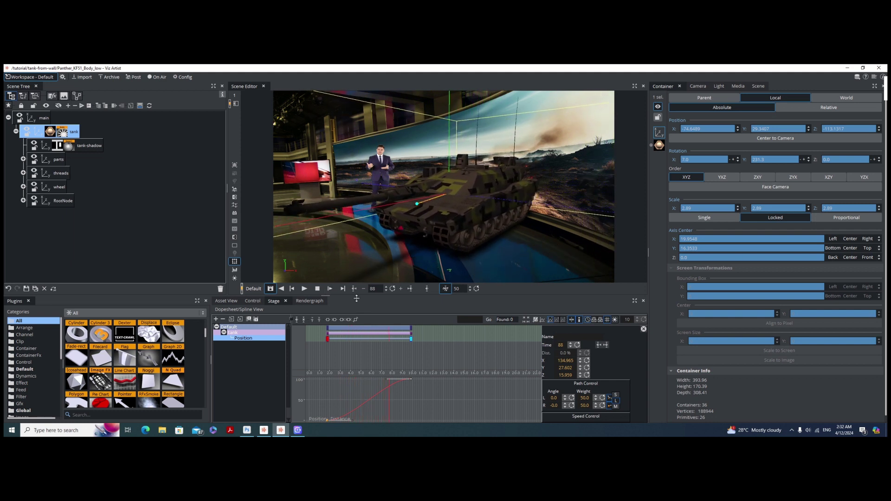
drag(369, 344, 351, 341)
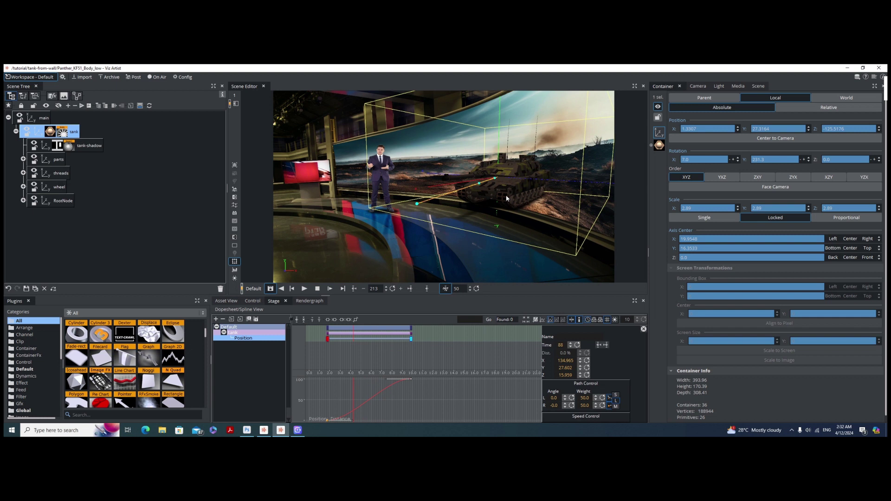
Step: Keyframe the texture X position of KF51_Treads_01_low inside the threads container at frame 213, and at 7.4 on frame 263
click(24, 173)
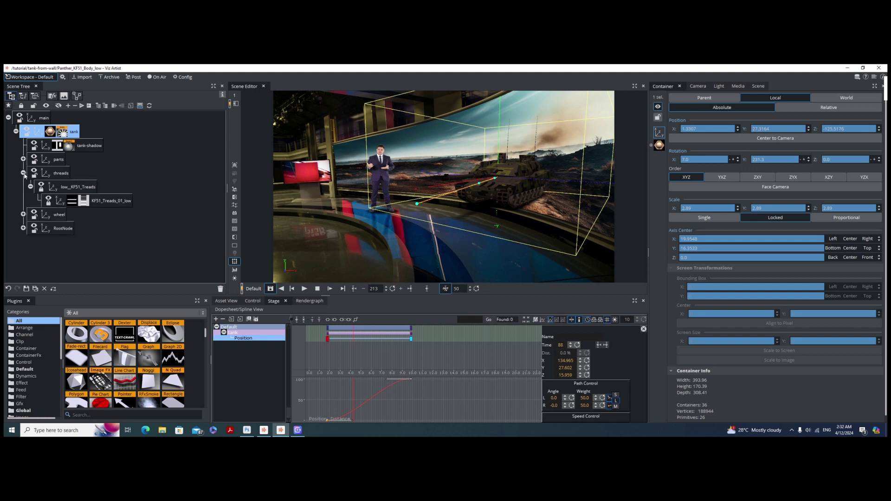
click(84, 202)
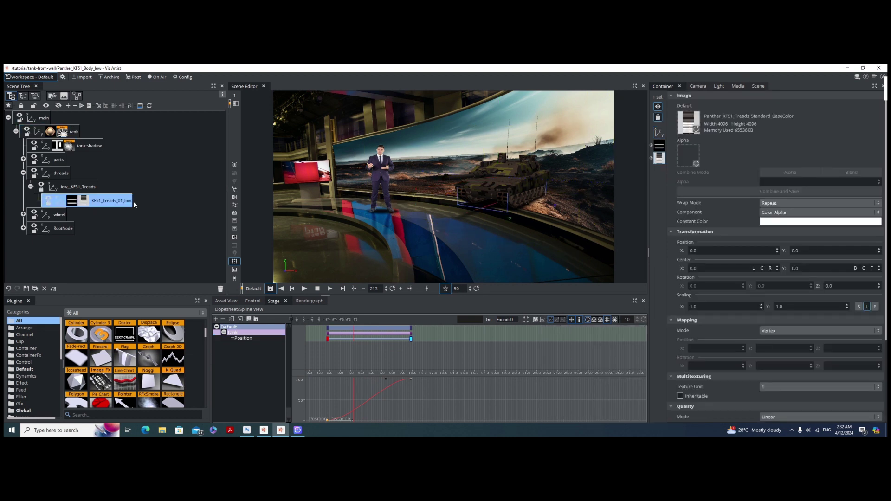
click(428, 289)
click(698, 250)
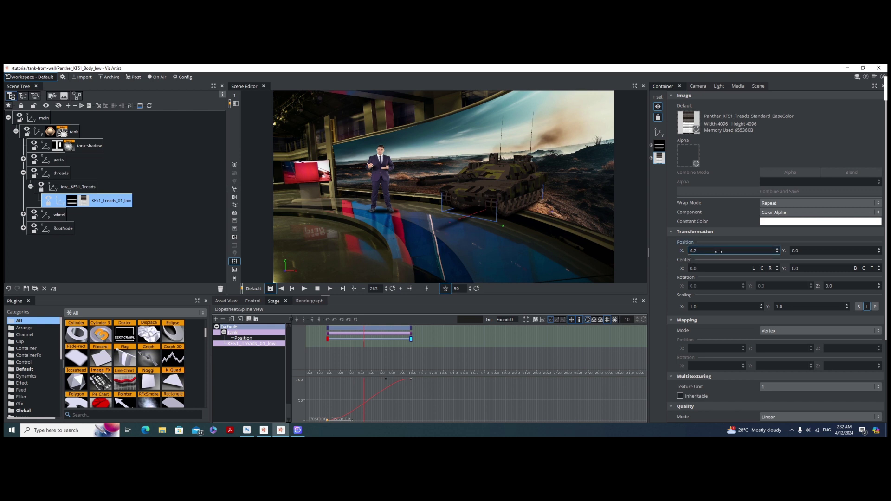
click(427, 289)
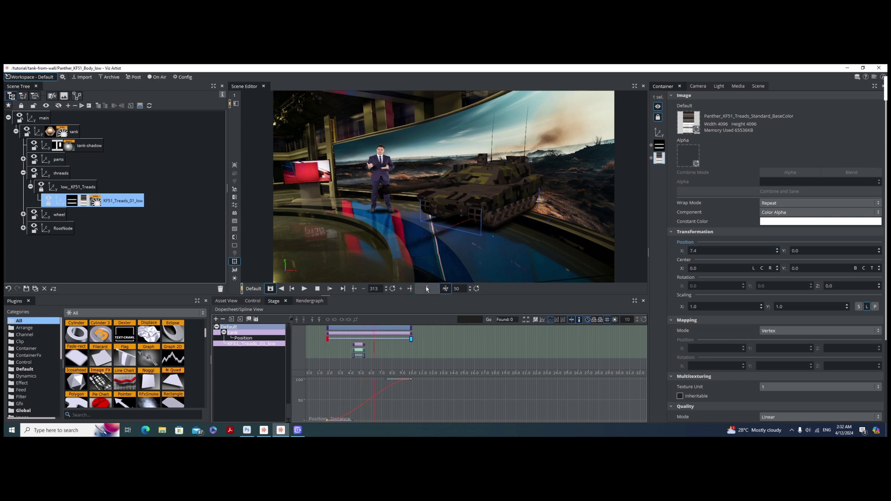
Step: Stretch the treads' texture keyframes to span the tank's position animation, ending at about 9.84 s, and preview the motion
drag(353, 355, 411, 356)
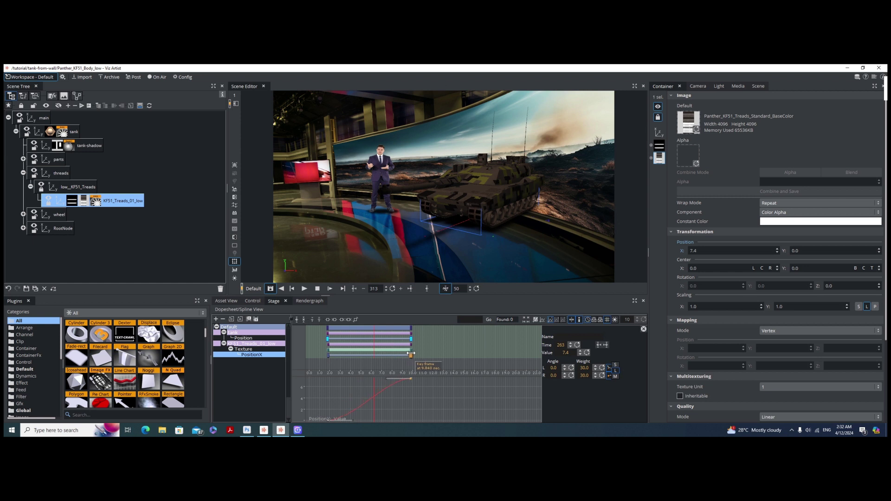
click(328, 355)
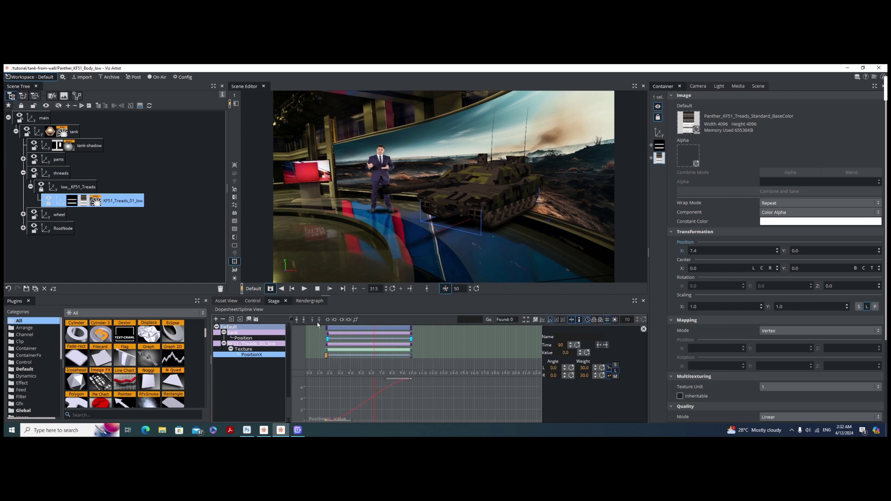
click(305, 289)
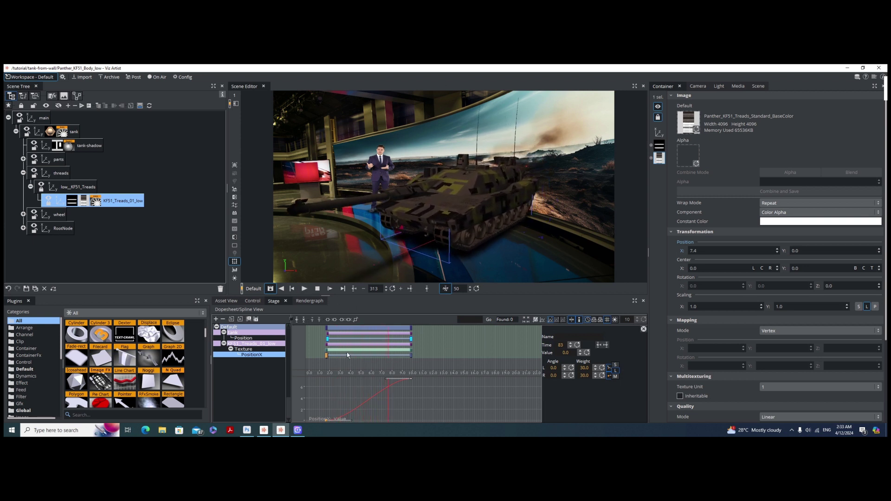
click(337, 359)
drag(337, 360, 361, 361)
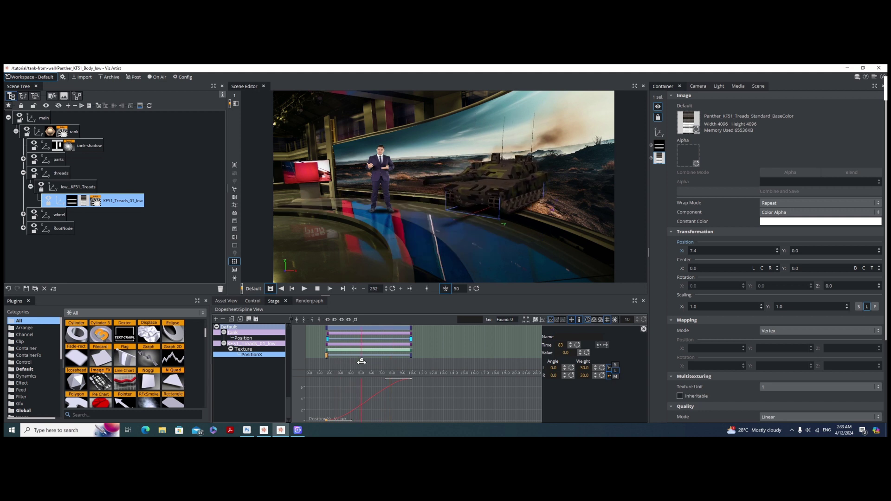
Step: Set the treads' end texture keyframe value to 3 and play the animation
click(411, 356)
click(568, 354)
text(3)
key(Return)
click(307, 290)
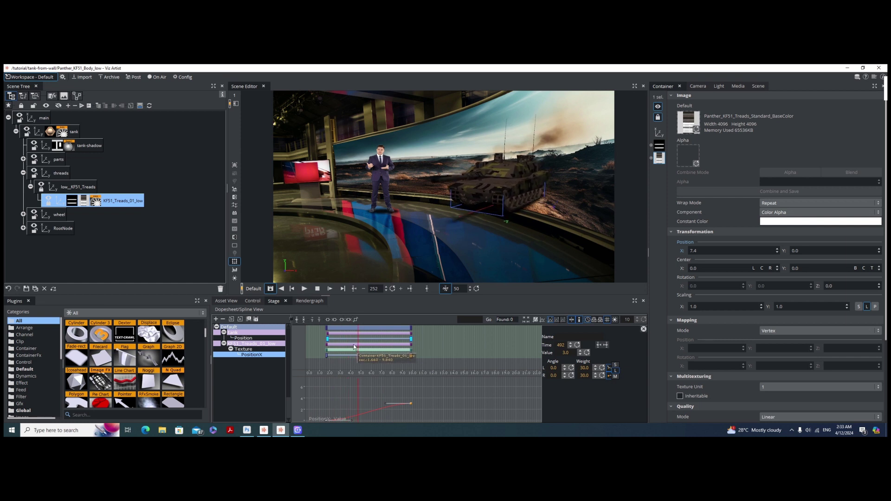
Step: Reverse the treads' texture movement by placing the value 3 keyframe at frame 95 and the value 0 keyframe at frame 498
drag(353, 362, 333, 354)
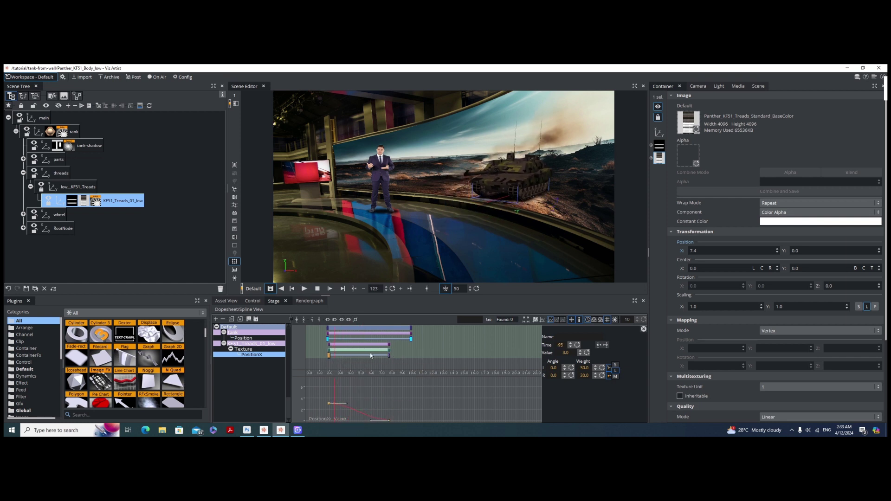
drag(389, 355, 413, 355)
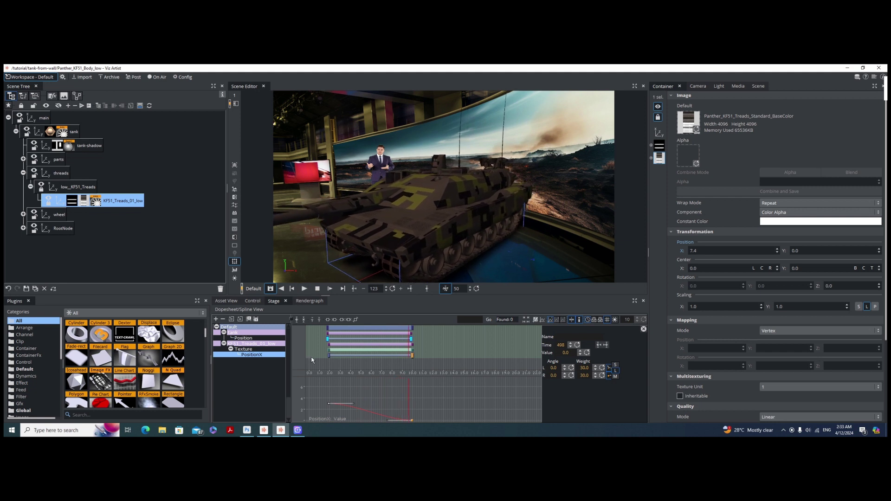
click(323, 341)
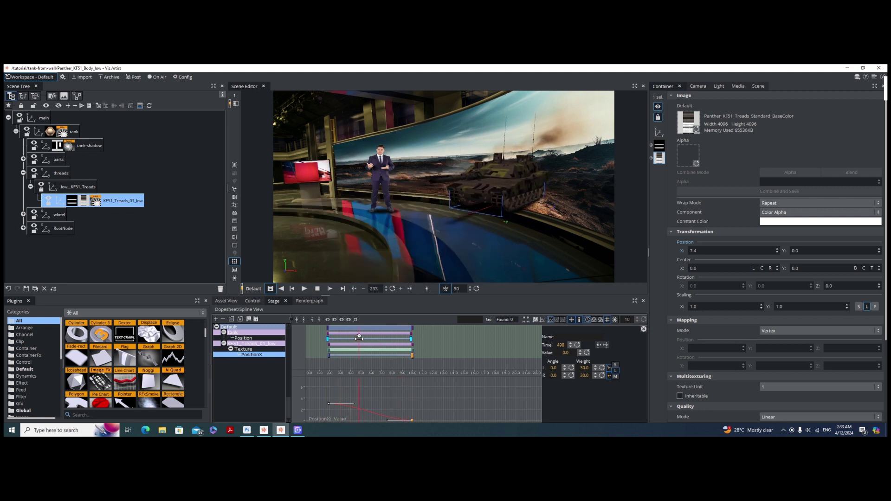
drag(359, 338, 396, 338)
Step: Set the tank's end position keyframe to X -75.904 and Z 282.298, and preview the drive-out
click(412, 339)
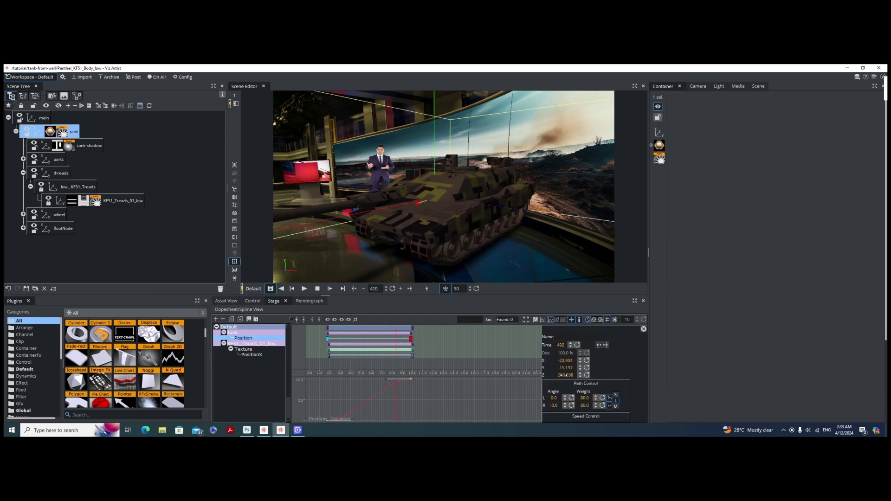
mouse_move(563, 361)
mouse_down()
mouse_move(552, 359)
mouse_move(569, 373)
mouse_up()
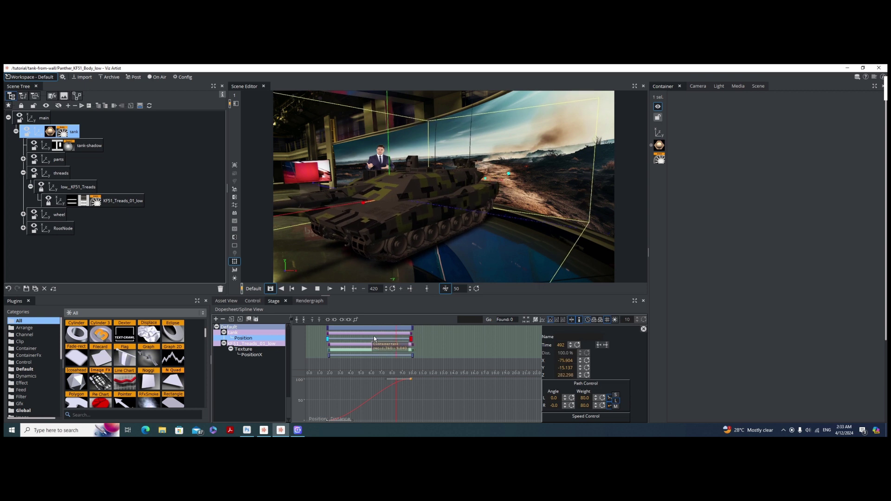
drag(315, 337, 389, 340)
click(303, 288)
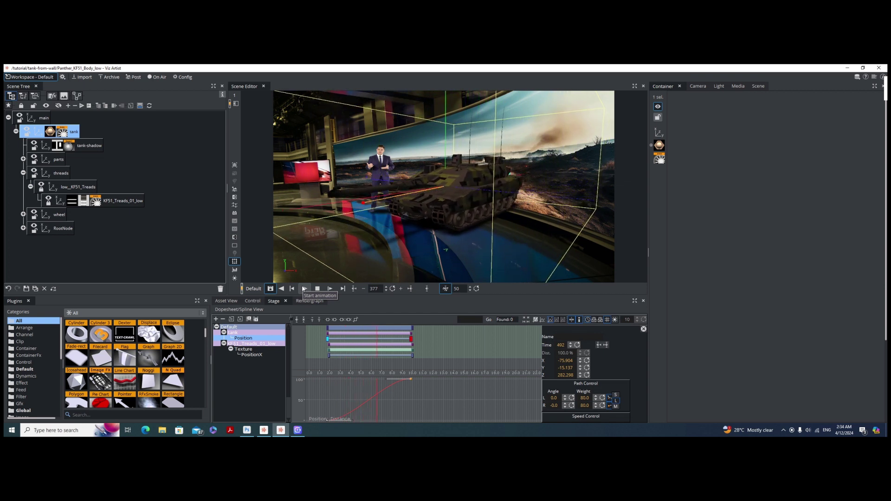
Step: Align the treads' starting texture keyframe to frame 90, collapse the threads container and save the scene
drag(330, 357, 365, 349)
click(321, 347)
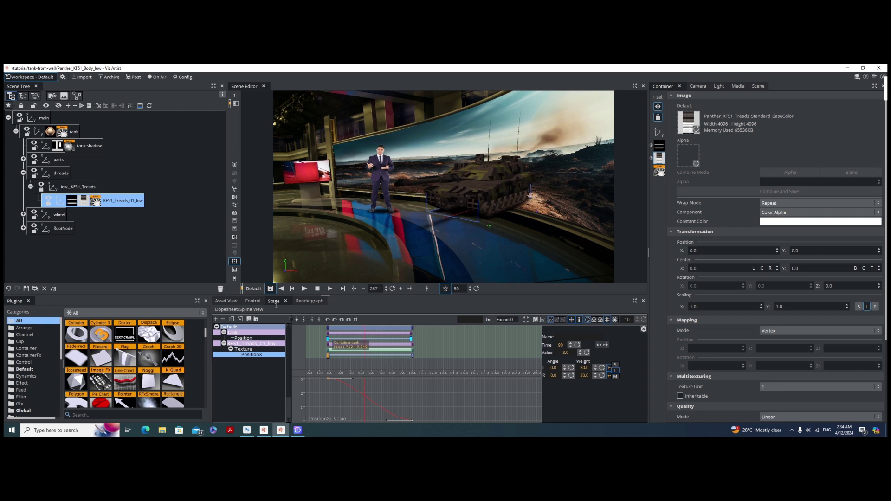
click(23, 174)
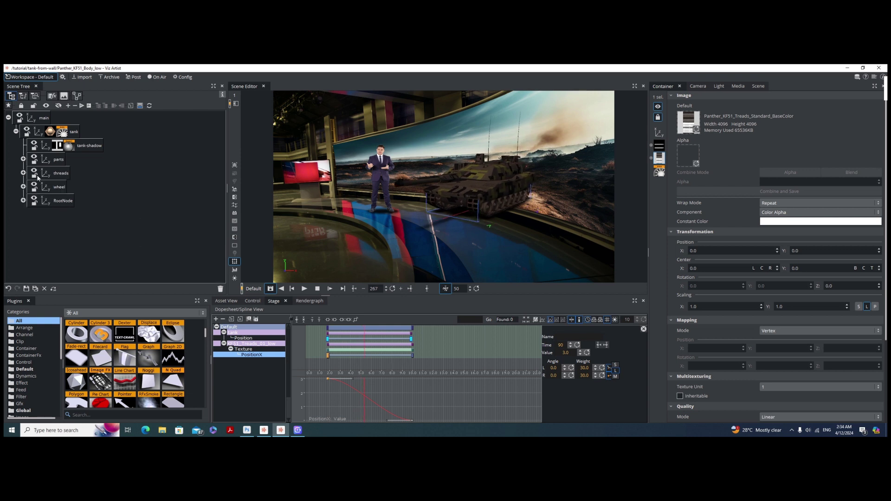
click(27, 289)
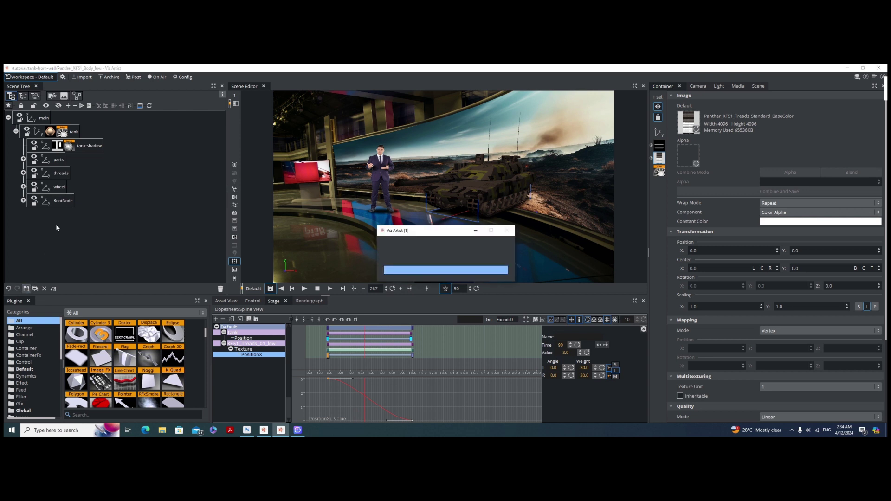
Step: Group the tank-shadow, parts, threads, wheel and RootNode containers into a new container under the tank
click(87, 146)
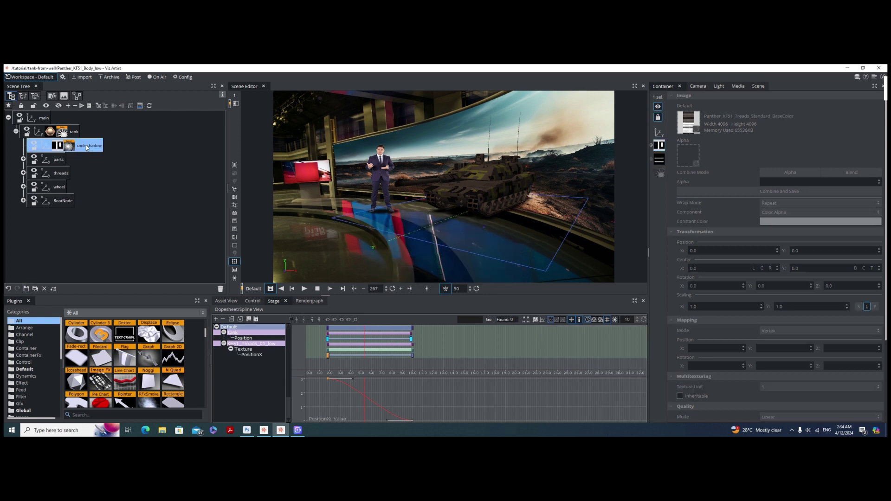
shift+click(63, 201)
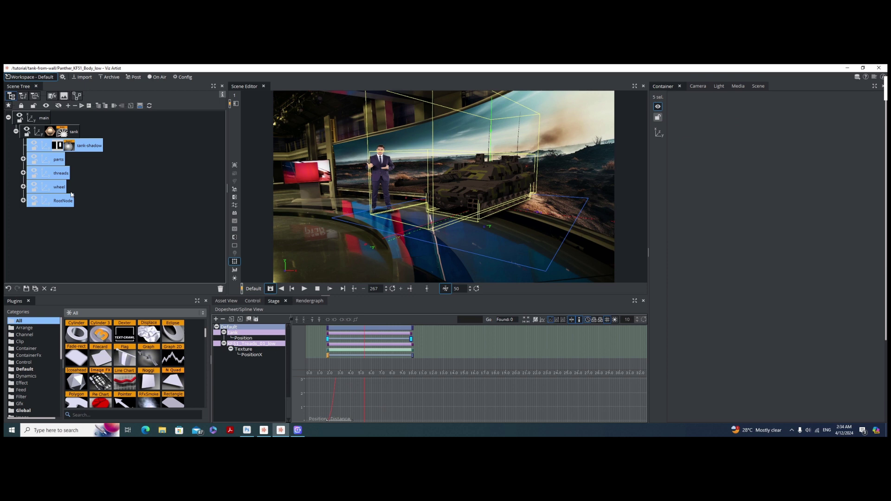
click(98, 106)
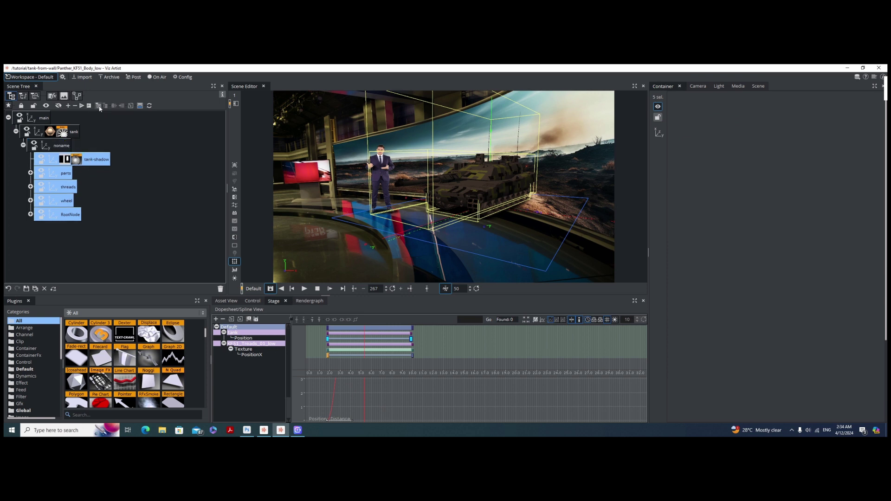
click(45, 148)
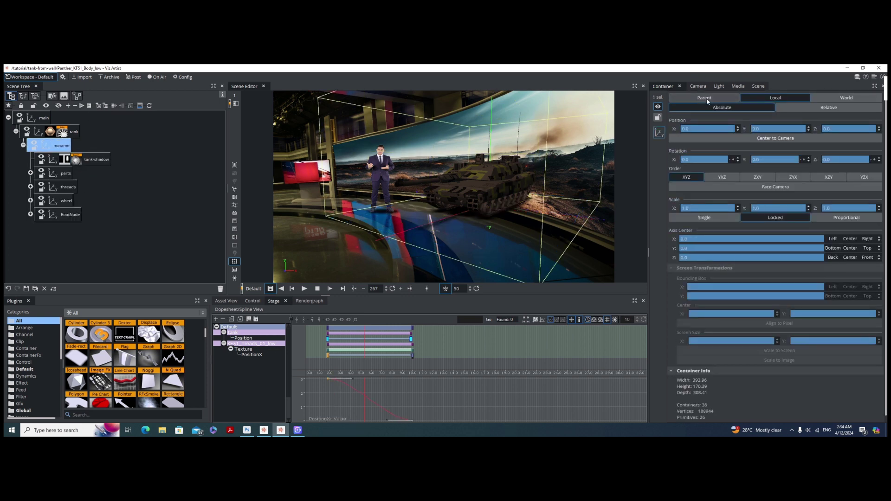
Step: Switch the new group container to Parent space and center its axis in X, with the axis center Y at 0.2473
click(707, 98)
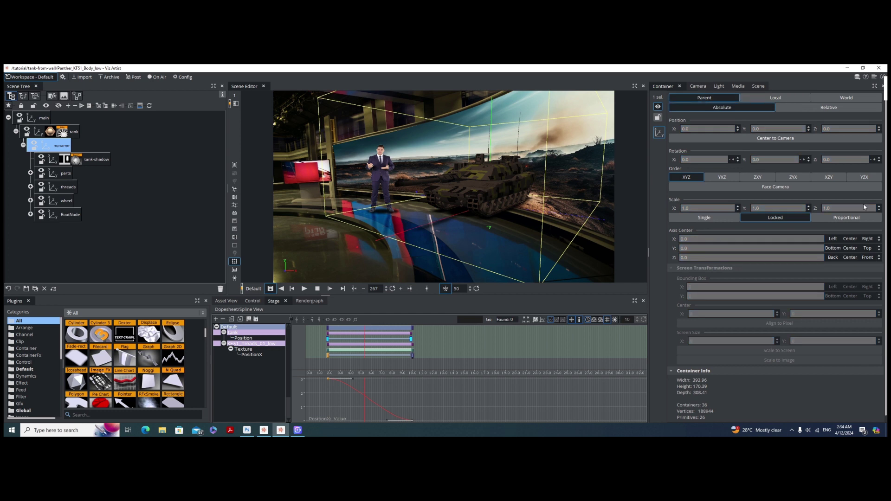
click(849, 239)
click(850, 248)
drag(718, 248, 716, 248)
Step: Set a keyframe for the group container's untilted pose at frame 288
mouse_move(364, 359)
mouse_down()
mouse_move(355, 359)
mouse_move(369, 359)
mouse_up()
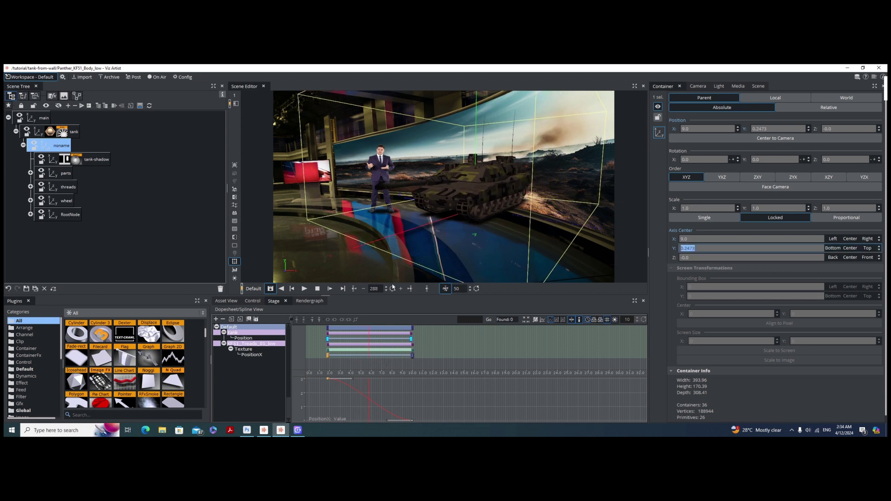
click(429, 290)
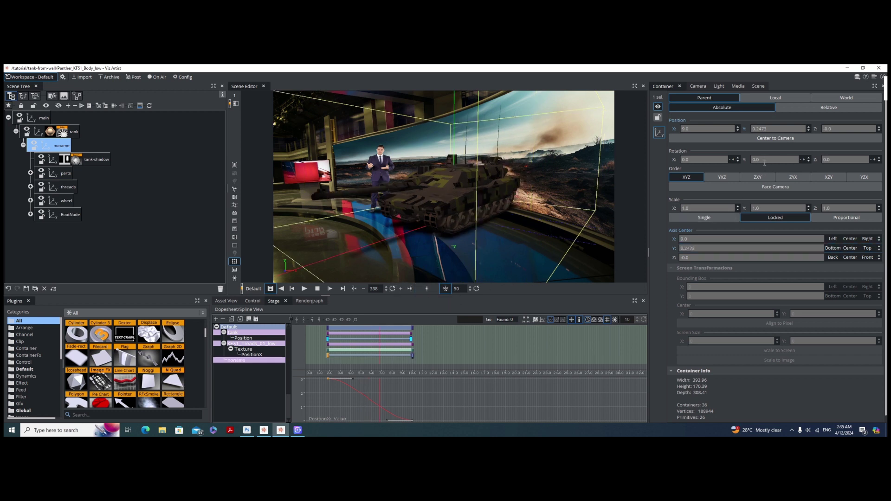
drag(762, 160, 763, 160)
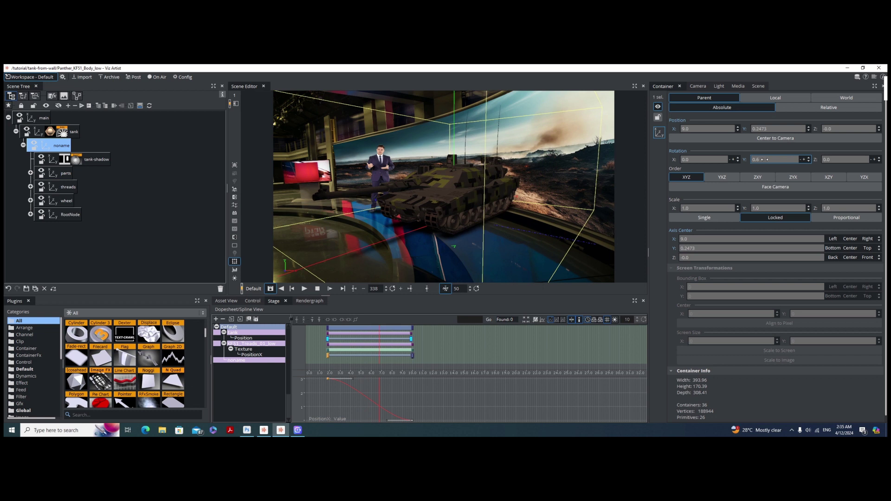
click(745, 161)
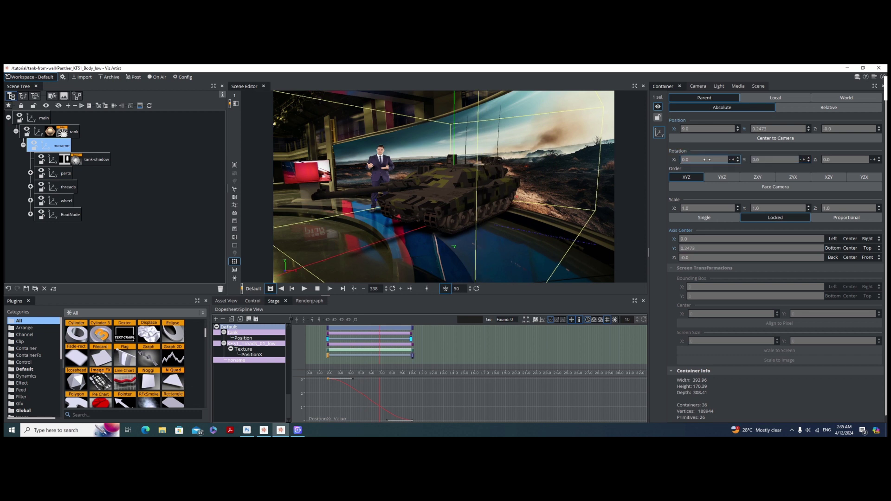
drag(706, 160, 708, 160)
click(708, 160)
click(672, 160)
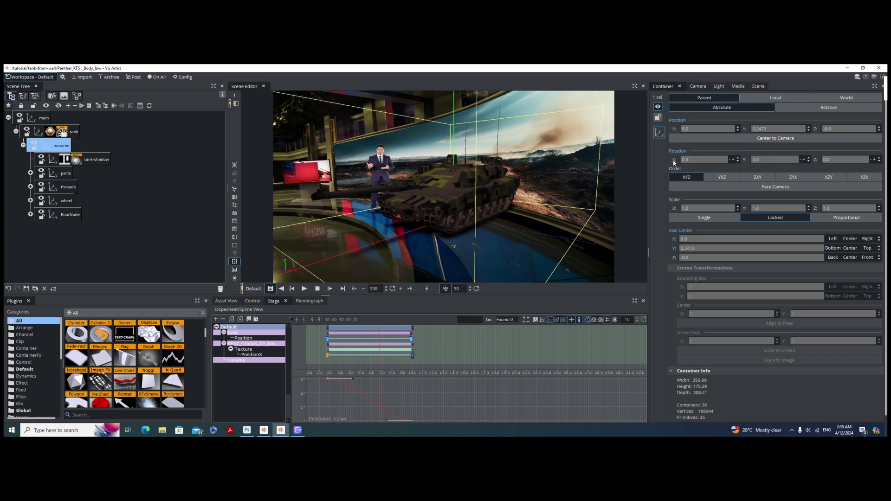
Step: Tilt the group container to a Z rotation of -0.5 and keyframe it at frame 338
click(830, 160)
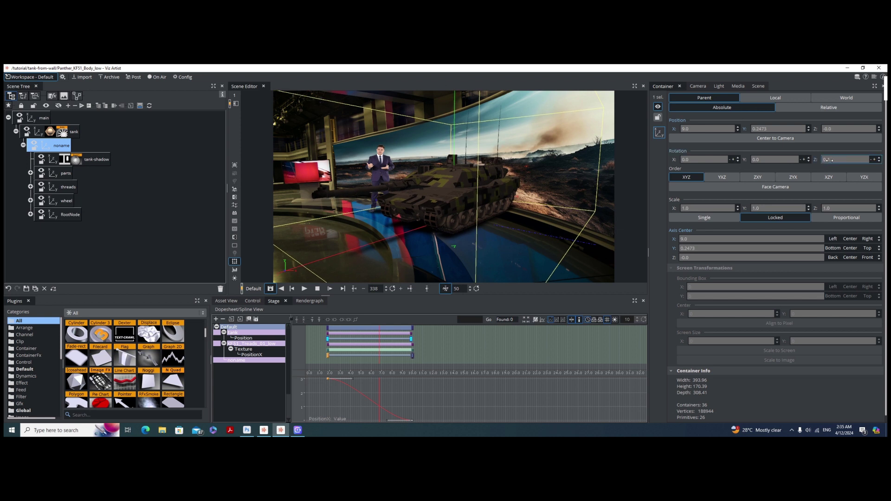
drag(829, 160, 826, 160)
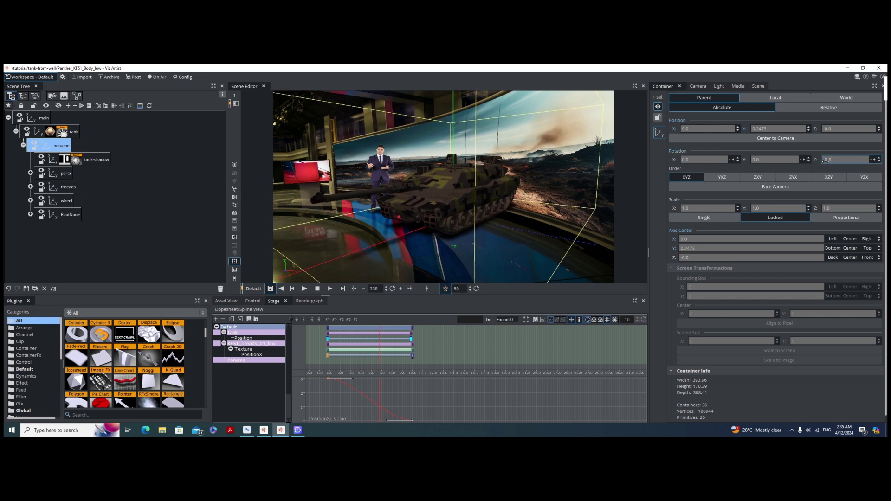
click(427, 289)
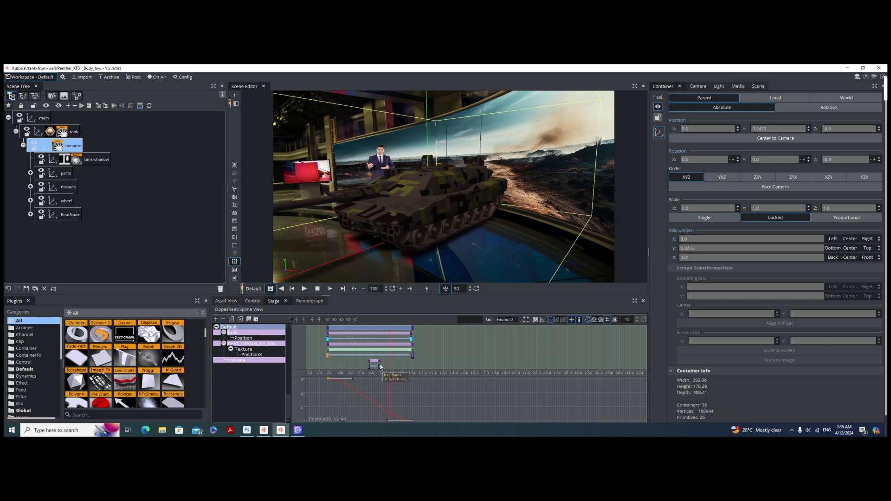
Step: Shift the group container's rotation keyframes earlier so the tilt keyframe sits at frame 270, and play the animation
mouse_move(389, 360)
mouse_down()
mouse_move(356, 357)
mouse_move(372, 360)
mouse_up()
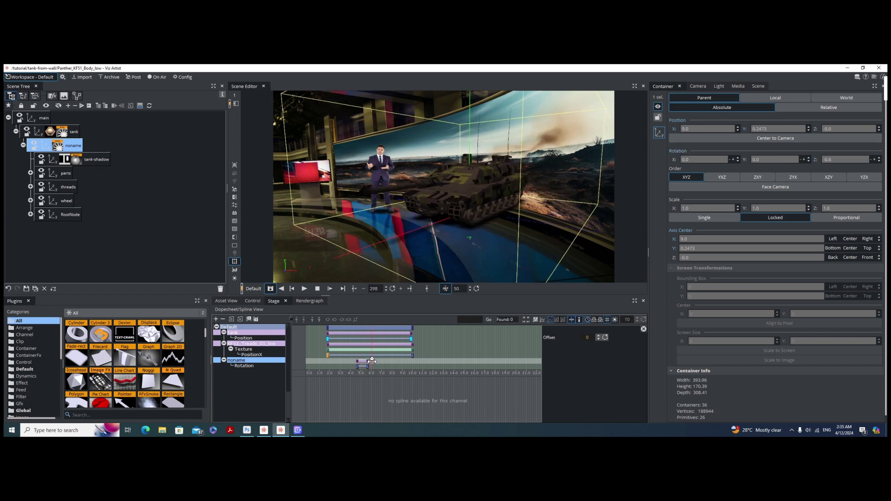
click(362, 367)
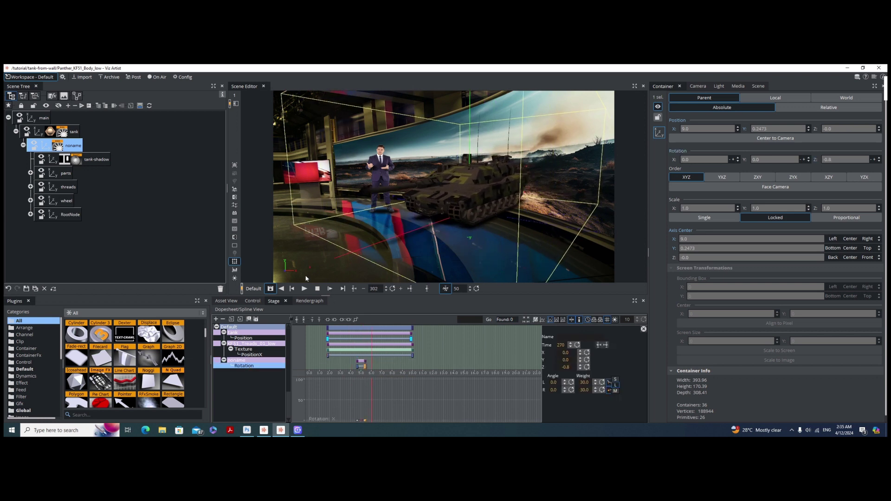
click(304, 289)
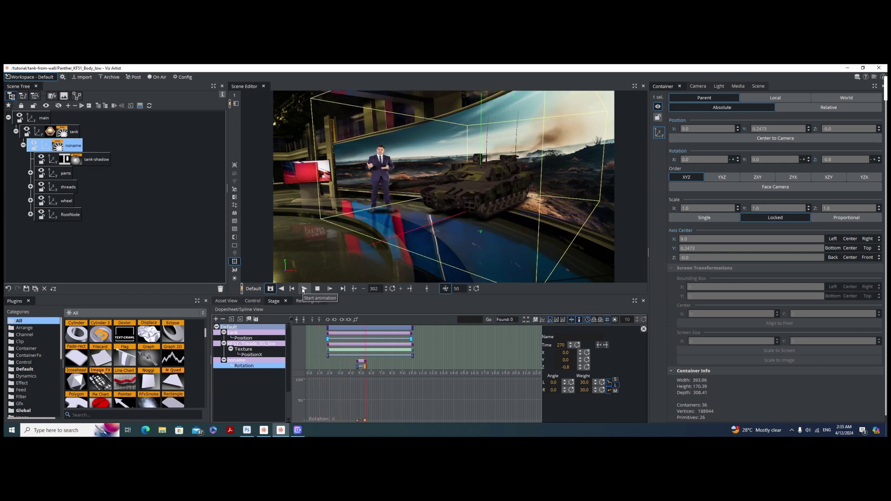
Step: Set the group container's tilt keyframe to a Z rotation of -3.4 at frame 268, checking the motion
drag(379, 355, 366, 369)
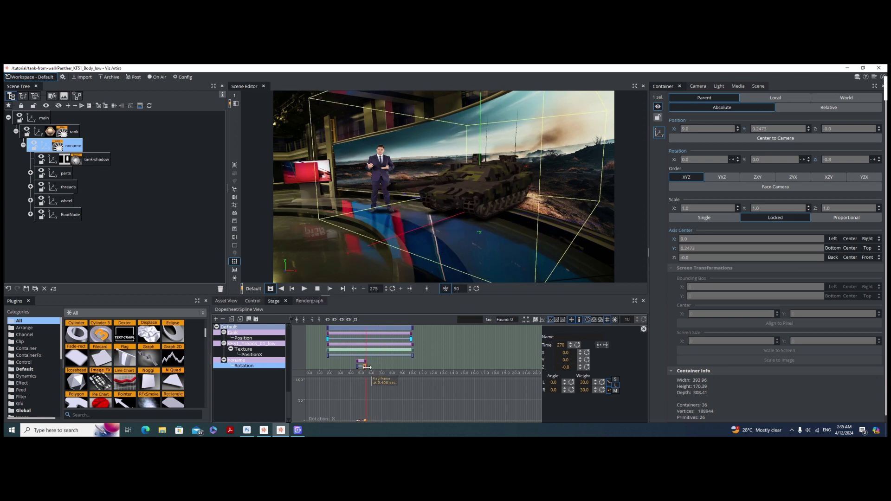
drag(566, 368, 565, 367)
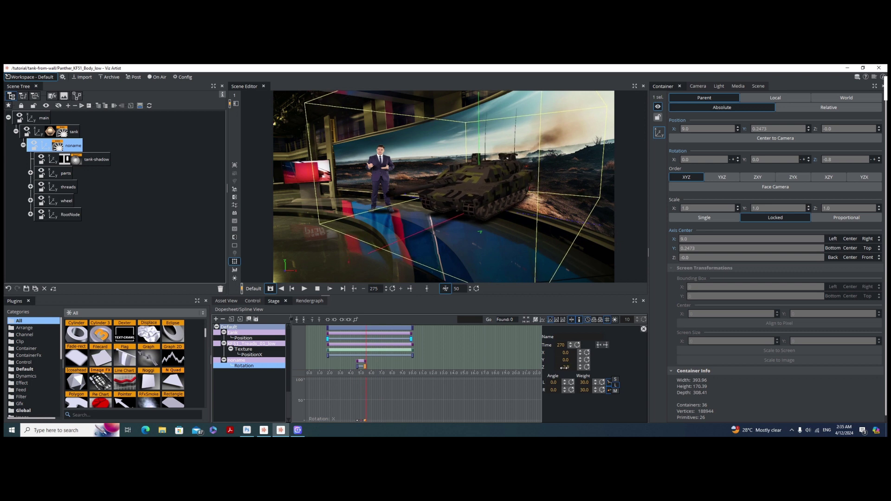
click(304, 289)
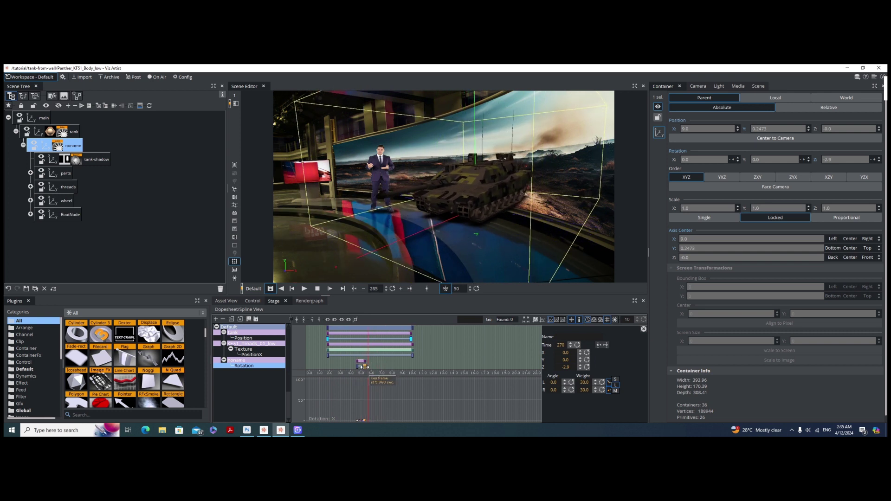
click(566, 367)
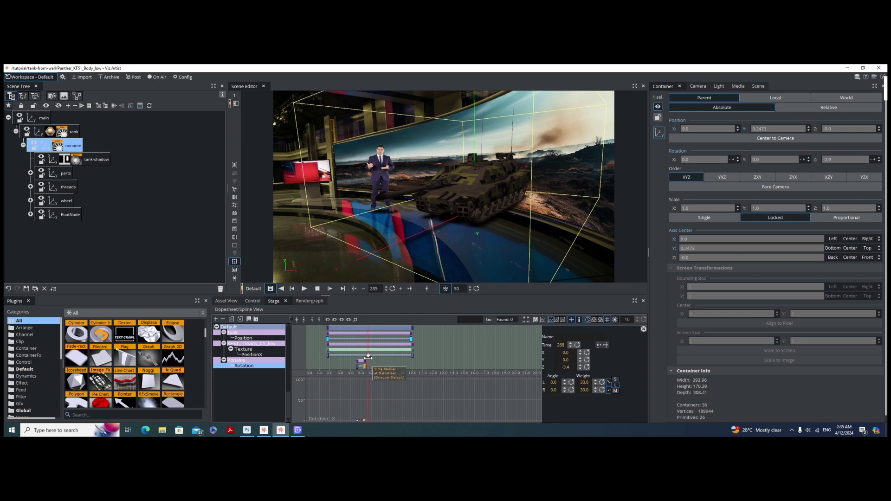
Step: Copy the group container's tilt keyframe to two further points on the timeline, the last one at frame 330
drag(368, 355, 370, 354)
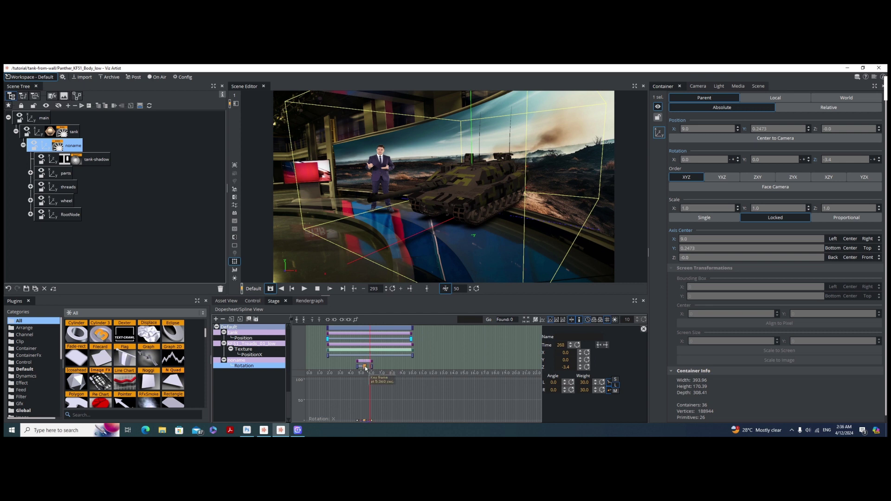
drag(365, 368, 371, 368)
key(Return)
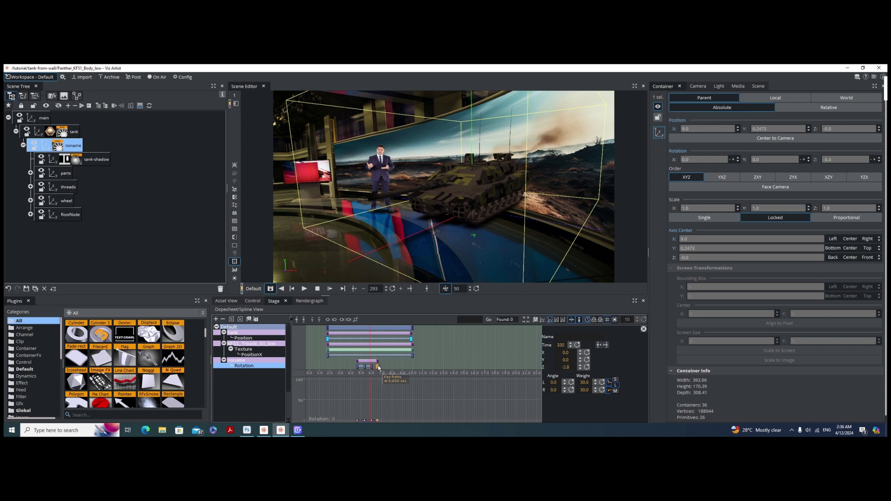
Step: Try a Z rotation of -34 on the rotation keyframe at frame 330 and scrub through the tilt
click(566, 367)
drag(349, 367, 323, 362)
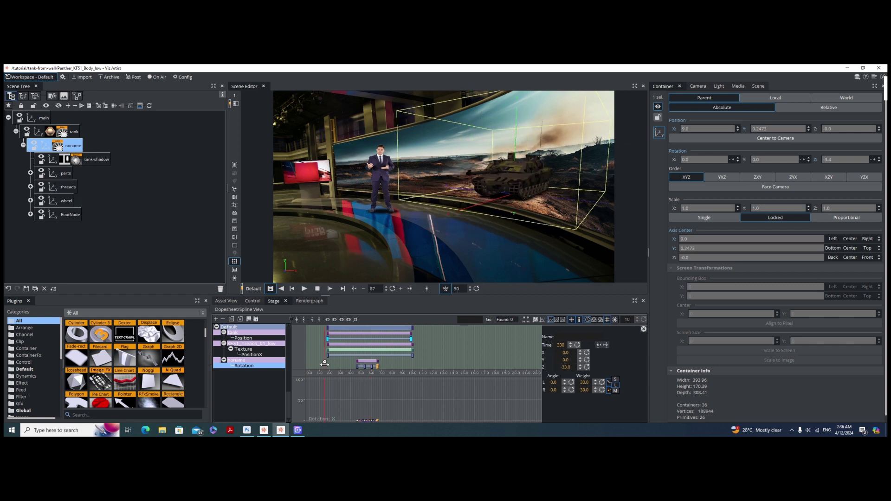
click(332, 292)
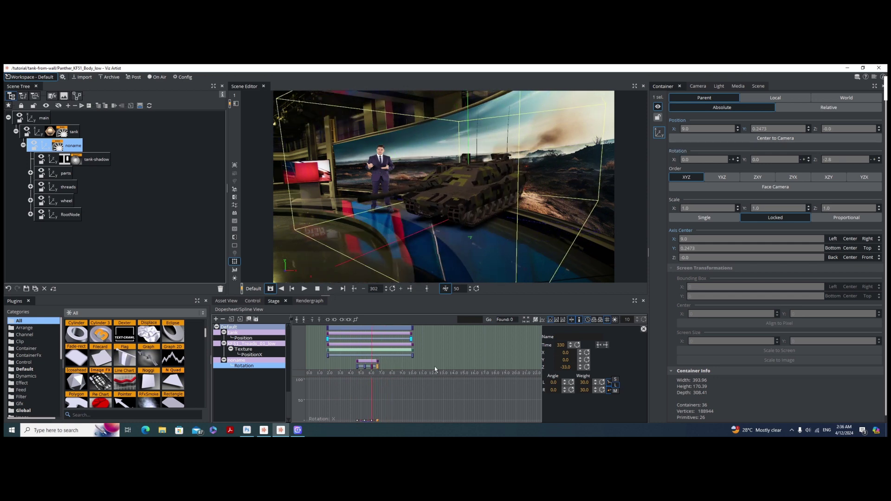
click(565, 368)
text(-34)
key(Return)
drag(350, 367, 376, 366)
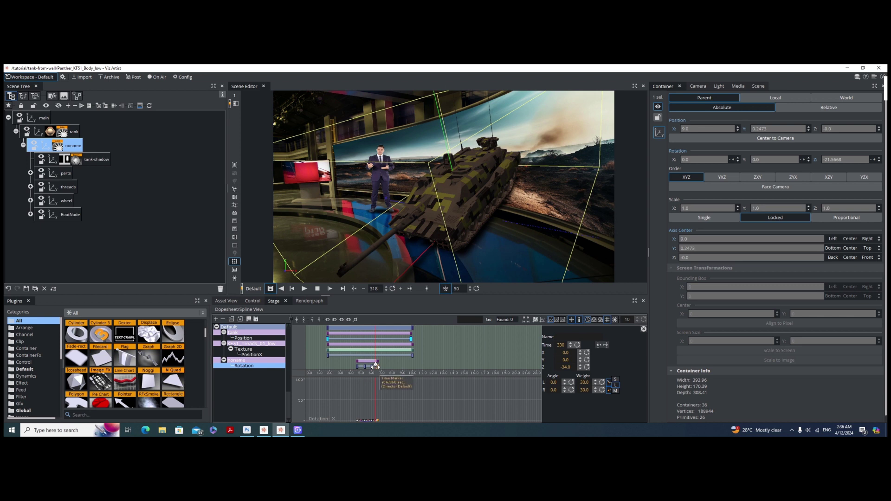
Step: Set the rotation keyframe at frame 330 to a Z rotation of -3.4 and play the tilt animation
click(565, 368)
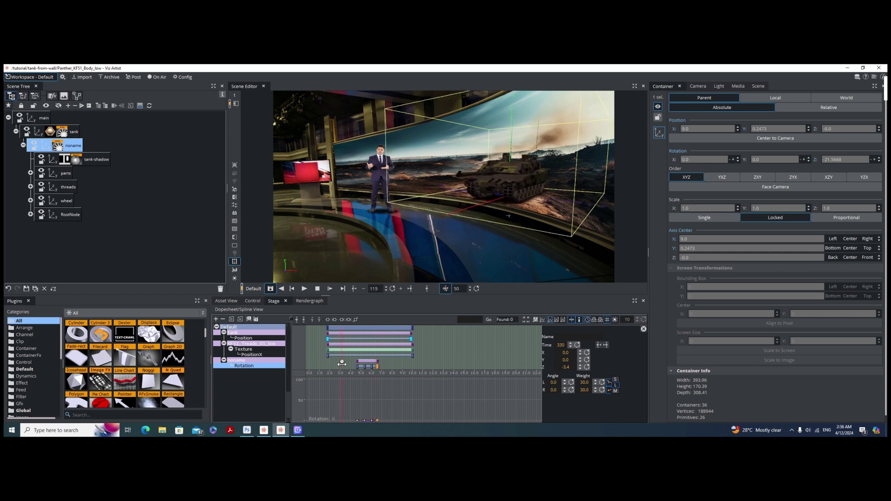
drag(376, 366, 351, 366)
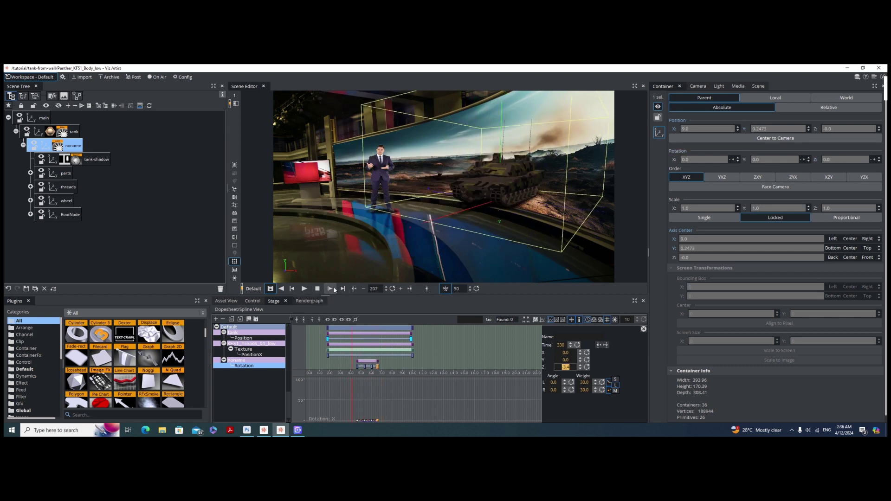
click(331, 289)
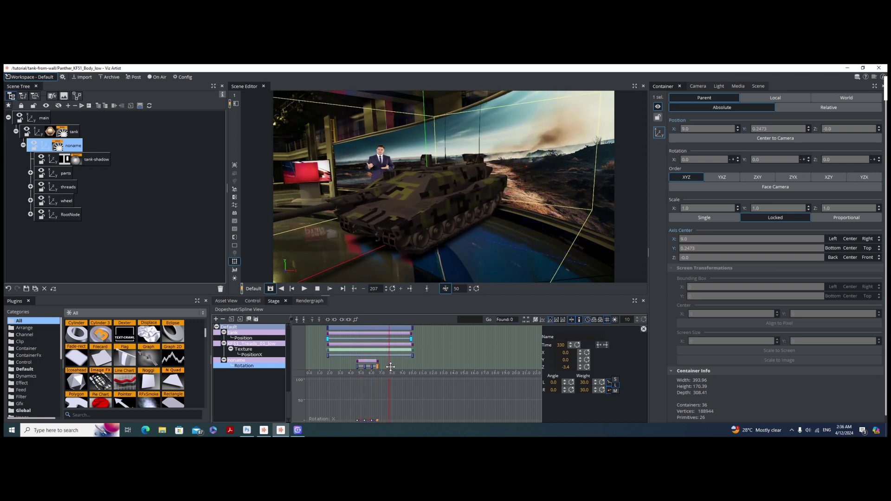
Step: Move the last two rotation keyframes closer to the earlier ones, with the final one at frame 284, and replay the motion
scroll(389, 366, up, 5)
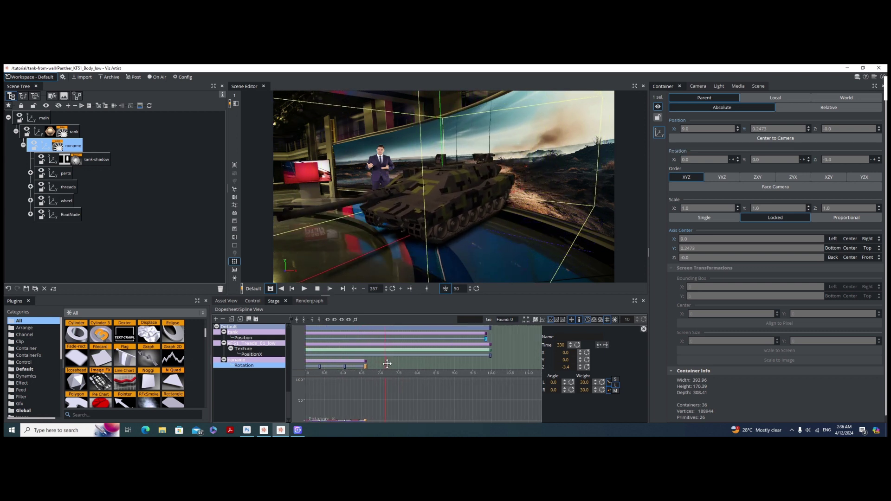
middle_drag(387, 364, 496, 357)
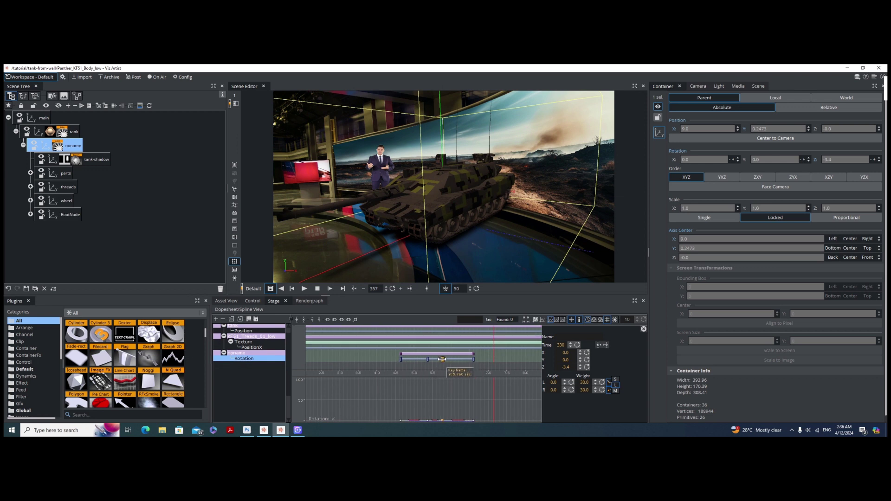
drag(442, 360, 440, 360)
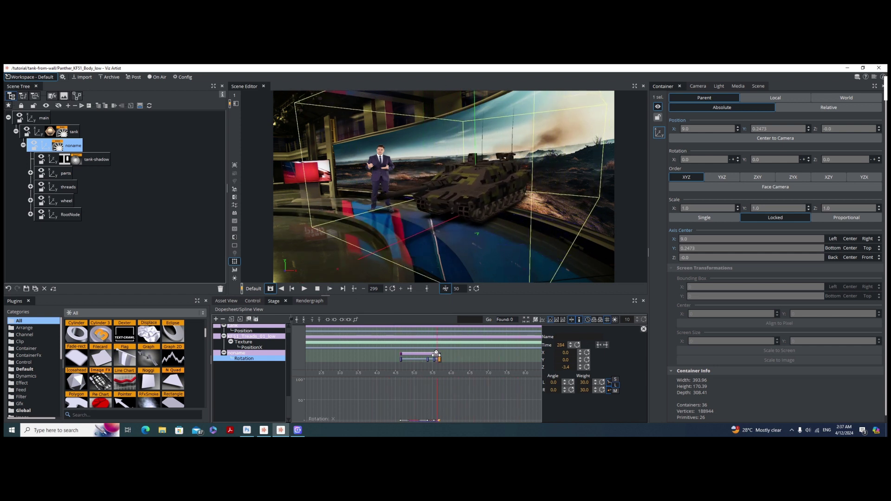
drag(436, 354, 383, 352)
click(331, 291)
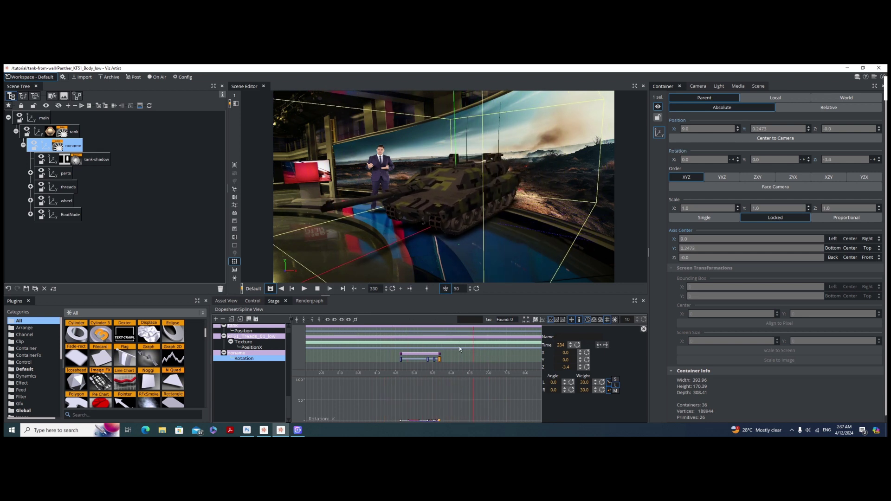
Step: Copy the tilt keyframe to about 7.5 s and 8 s, set the last copy's Z rotation to 0.0, and play the animation
scroll(460, 349, down, 3)
drag(452, 356, 479, 357)
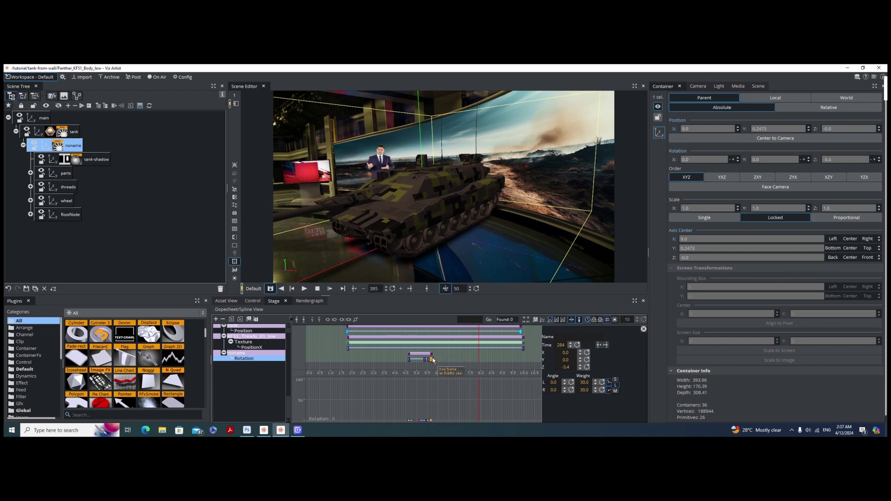
drag(432, 359, 499, 359)
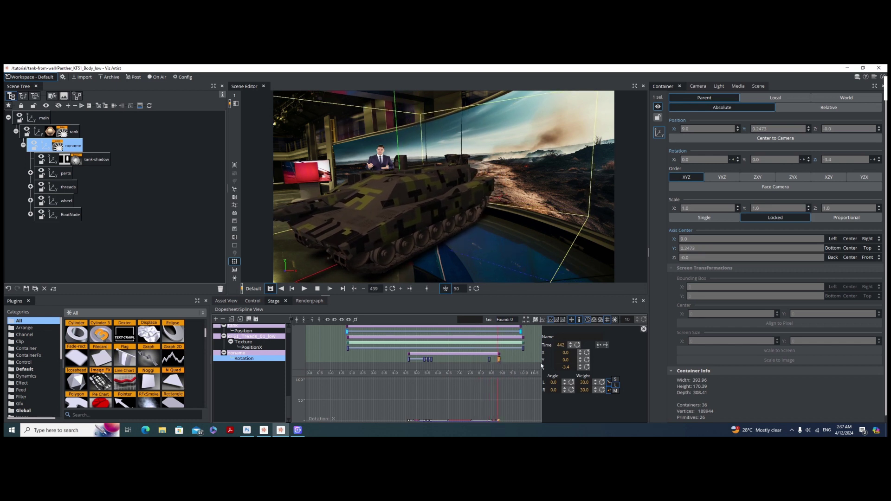
double_click(564, 369)
key(Return)
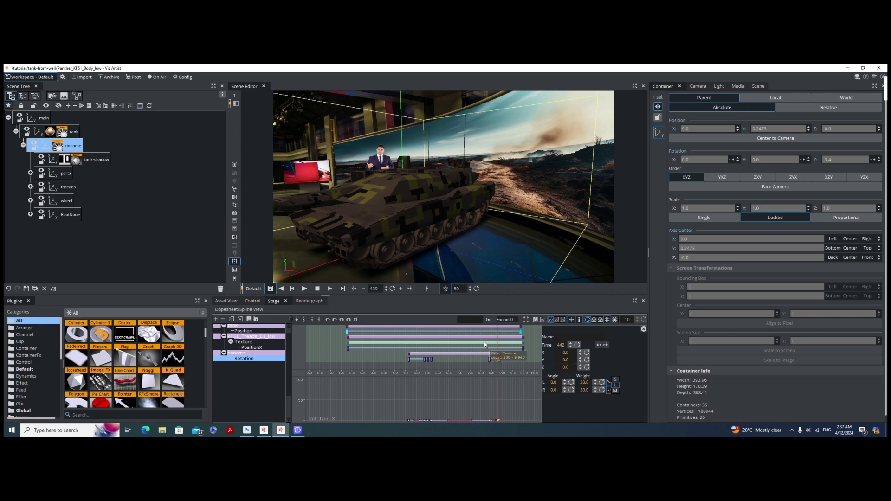
mouse_move(464, 359)
mouse_down()
mouse_move(449, 359)
mouse_move(492, 361)
mouse_up()
click(304, 289)
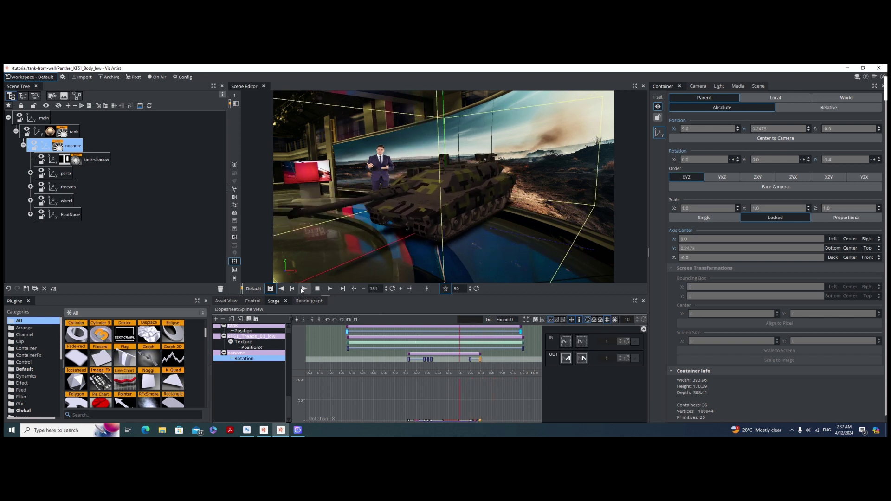
Step: Hide the bounding box in the scene view, scrub through the tank motion and save the scene
click(235, 262)
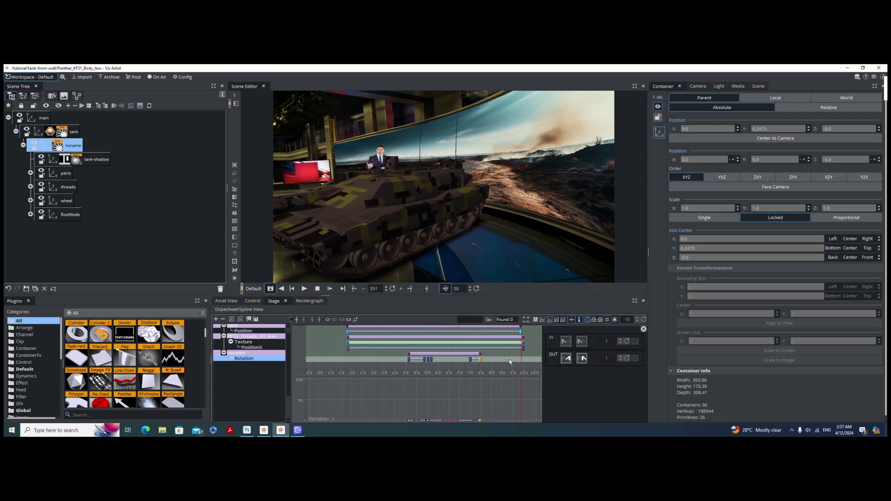
drag(508, 358, 446, 346)
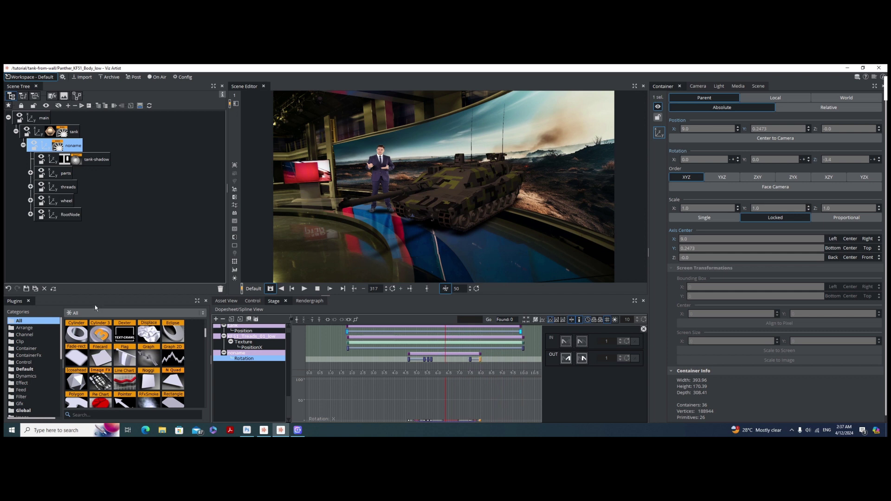
click(27, 288)
mouse_move(396, 358)
mouse_down()
mouse_move(434, 354)
mouse_move(422, 355)
mouse_up()
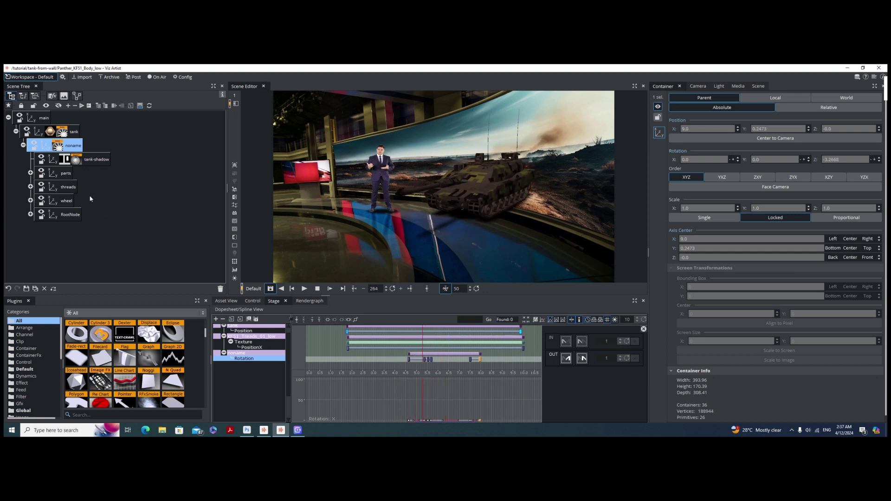
Step: Toggle the visibility of the parts, RootNode and individual KF51_Body containers to identify which piece of the tank each one holds
click(44, 172)
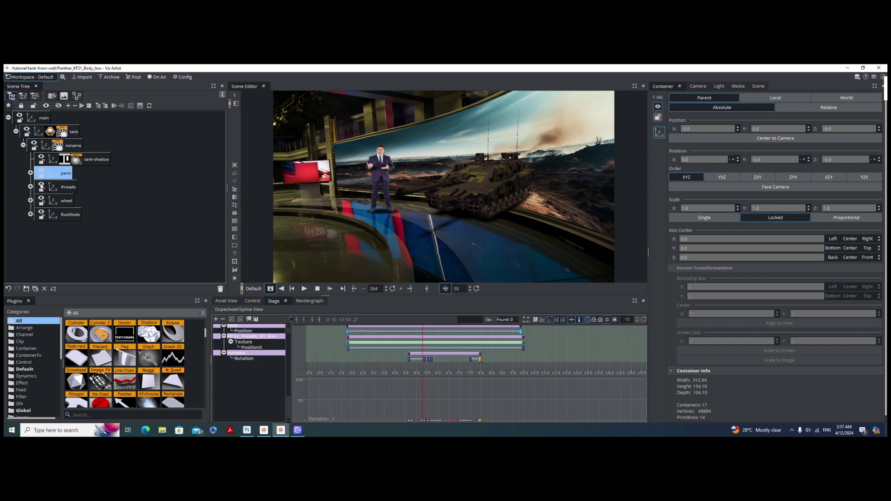
click(43, 214)
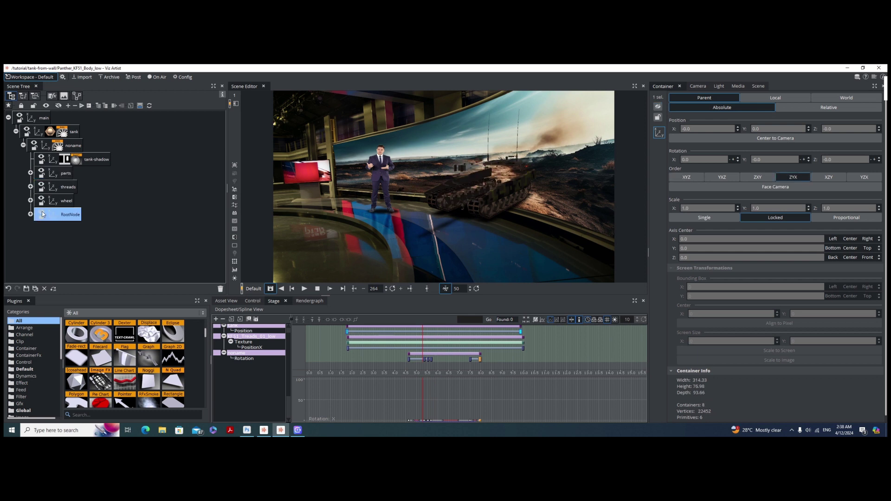
click(30, 215)
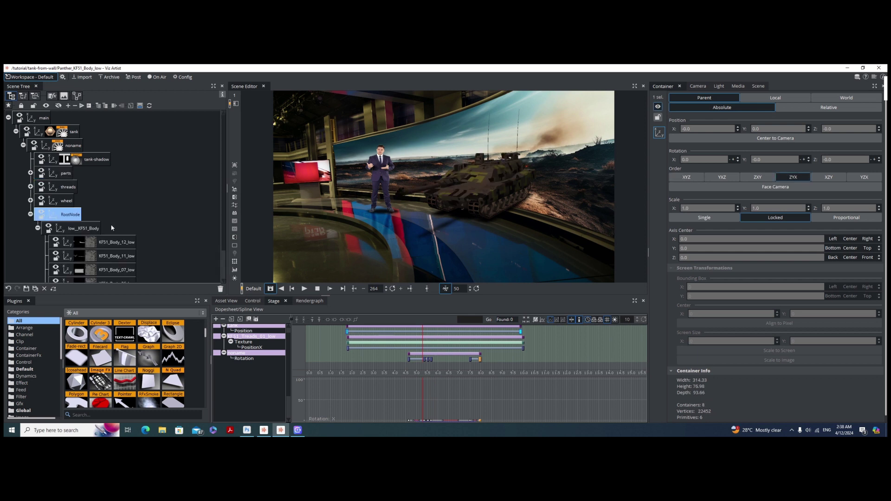
scroll(136, 222, down, 1)
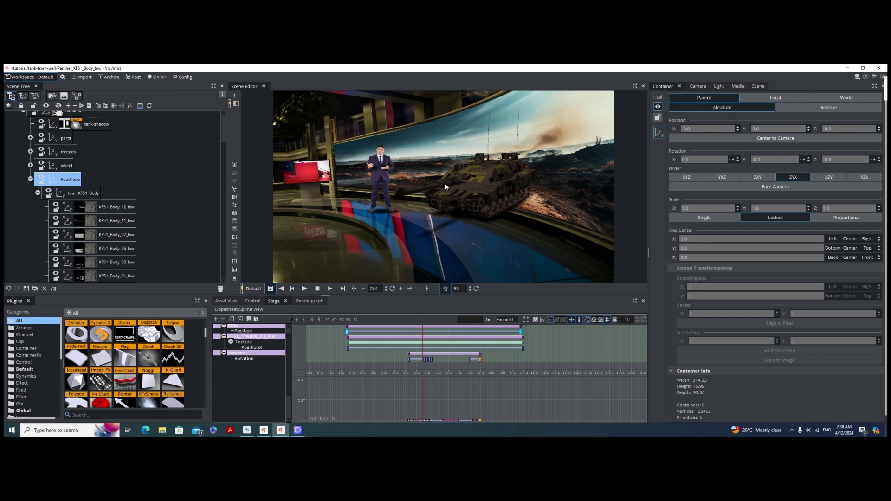
click(58, 275)
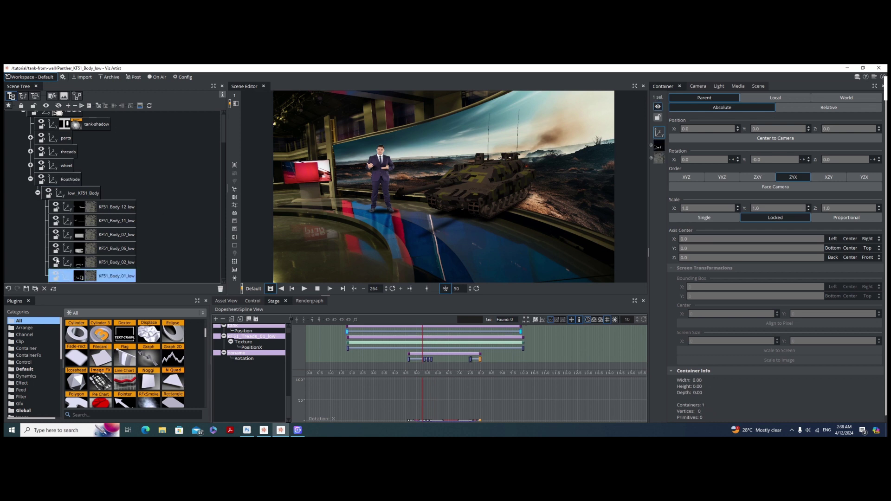
click(58, 261)
click(56, 250)
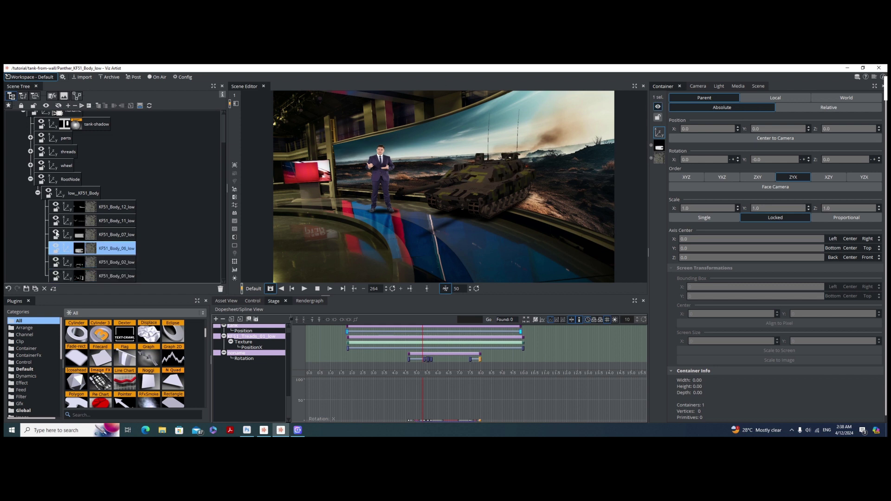
click(57, 221)
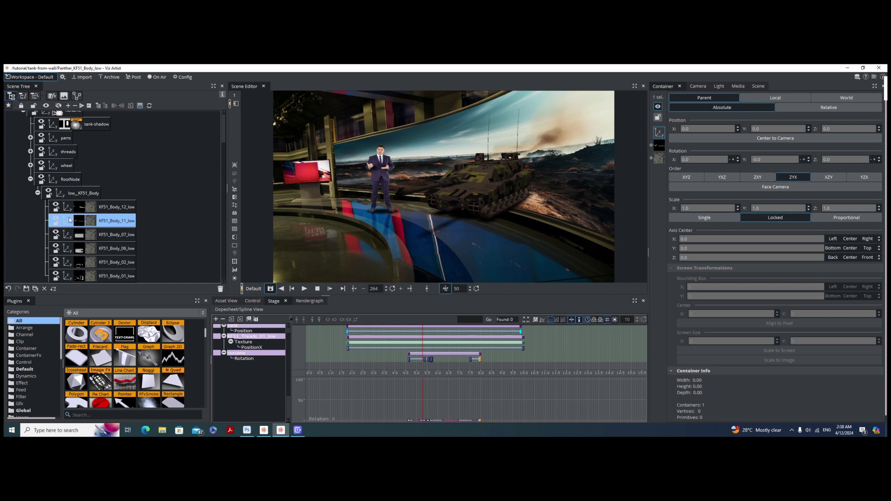
click(55, 249)
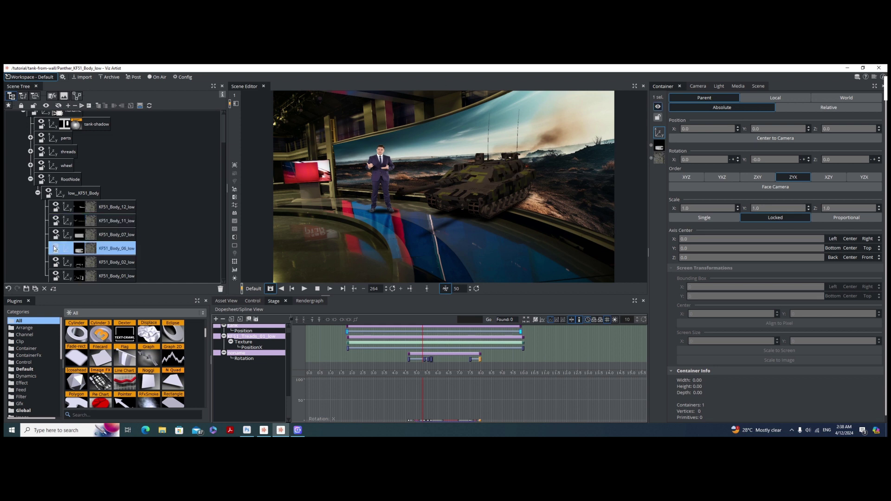
Step: Move KF51_Body_06_low next to KF51_Body_11_low, group both in a new container and toggle its visibility to check it
drag(111, 250, 109, 229)
click(108, 223)
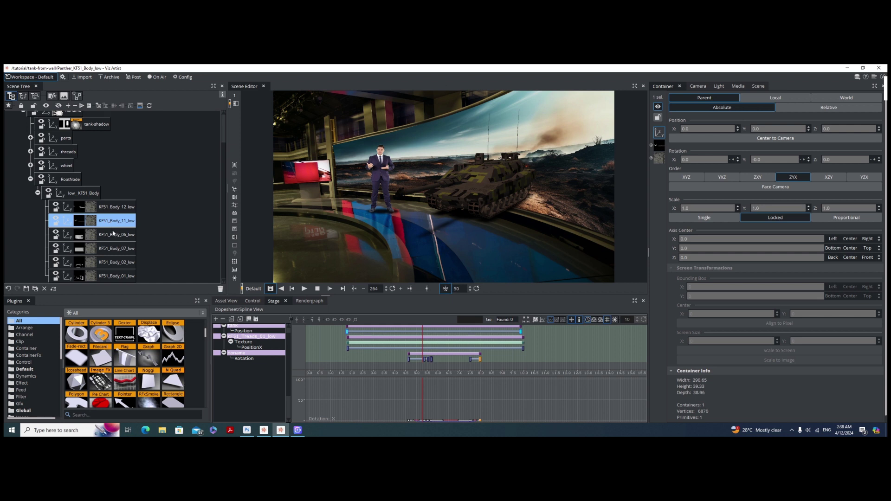
ctrl+click(113, 233)
click(97, 106)
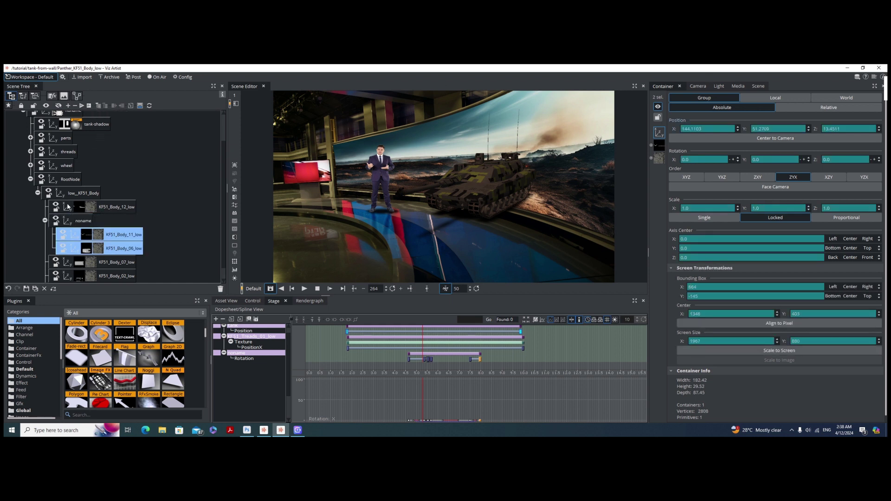
click(55, 221)
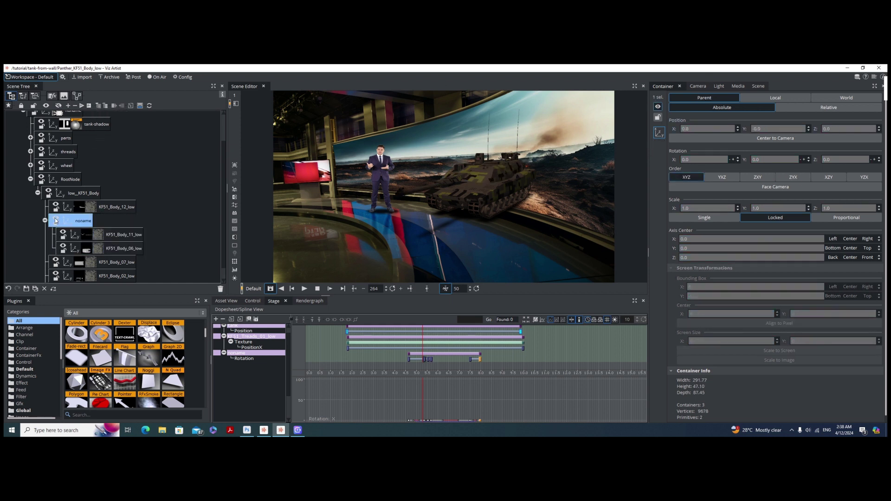
Step: Add KF51_Body_12_low and KF51_Body_02_low to the new body group, toggling visibility to check the grouped pieces
click(56, 204)
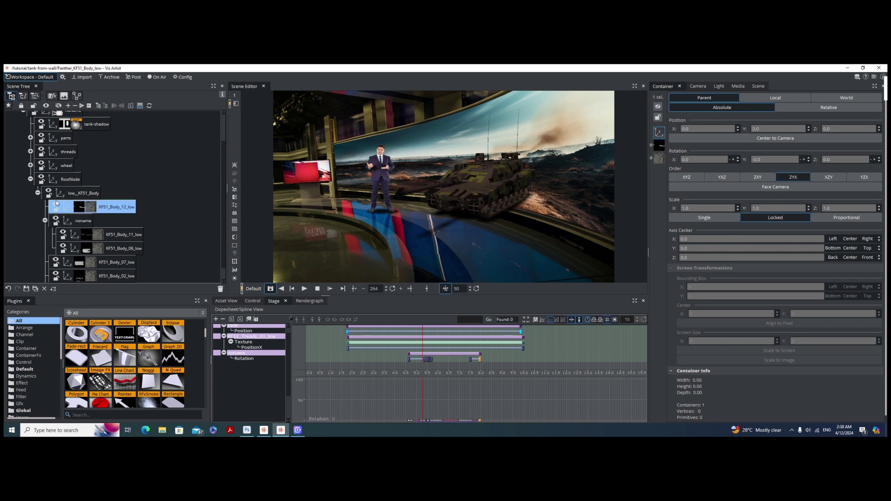
drag(100, 207, 56, 206)
click(56, 206)
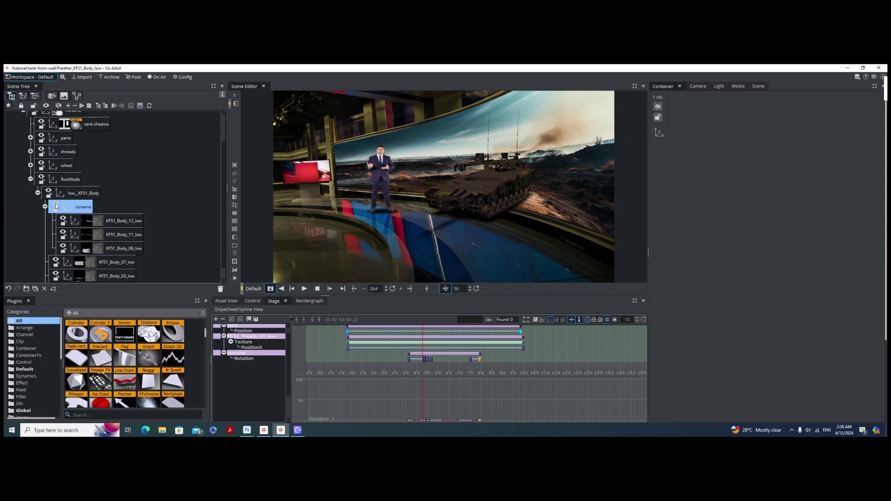
click(56, 206)
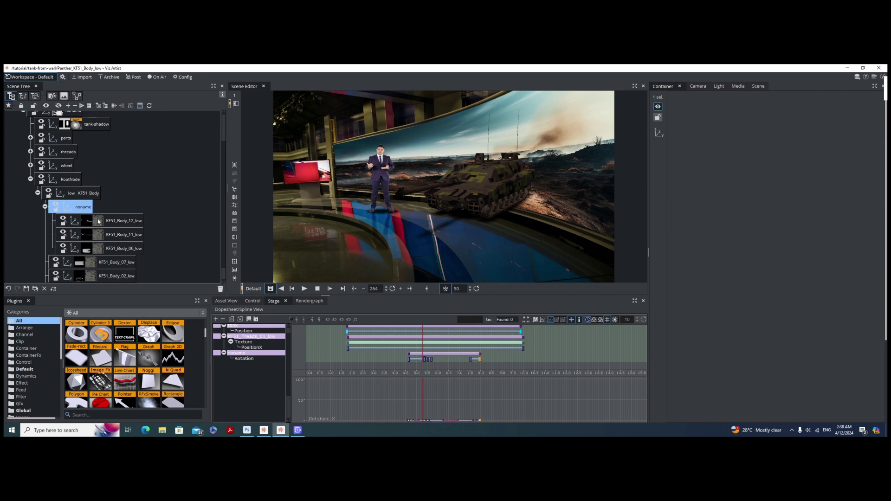
click(64, 277)
drag(115, 278, 78, 207)
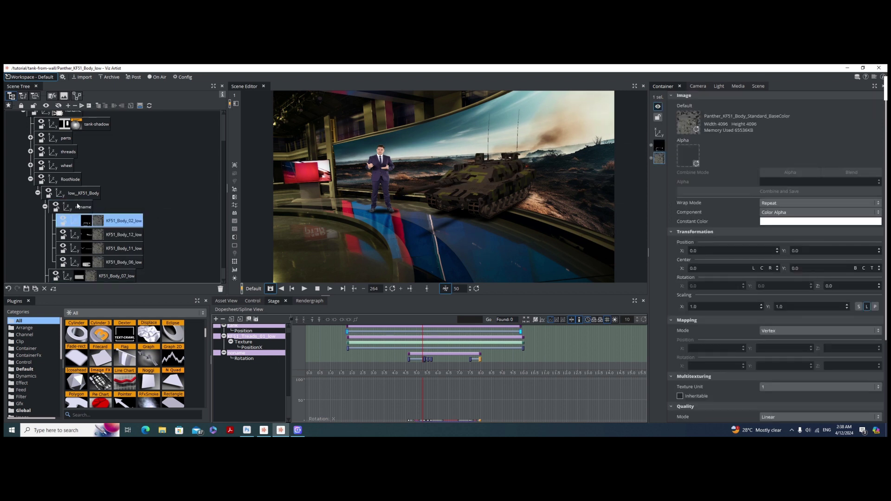
click(58, 207)
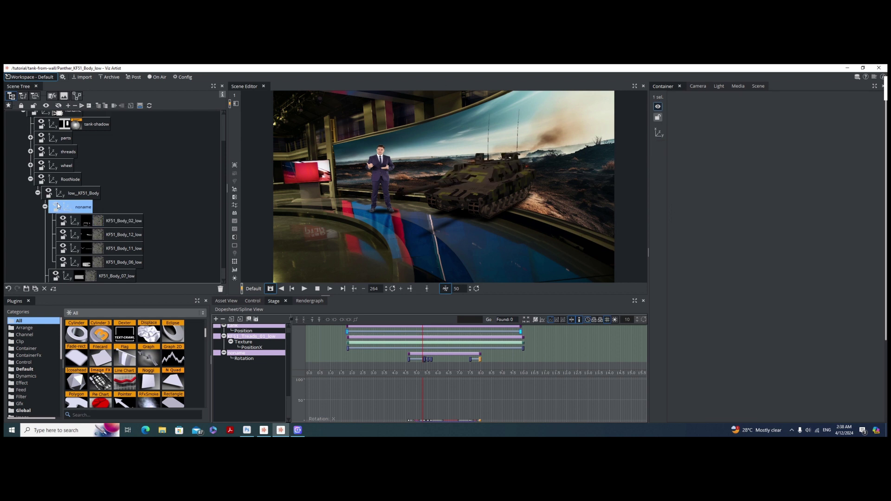
Step: Show the body group's bounding box, centre its axis on X, Y and Z, and set the X axis centre to 7.8036
click(68, 209)
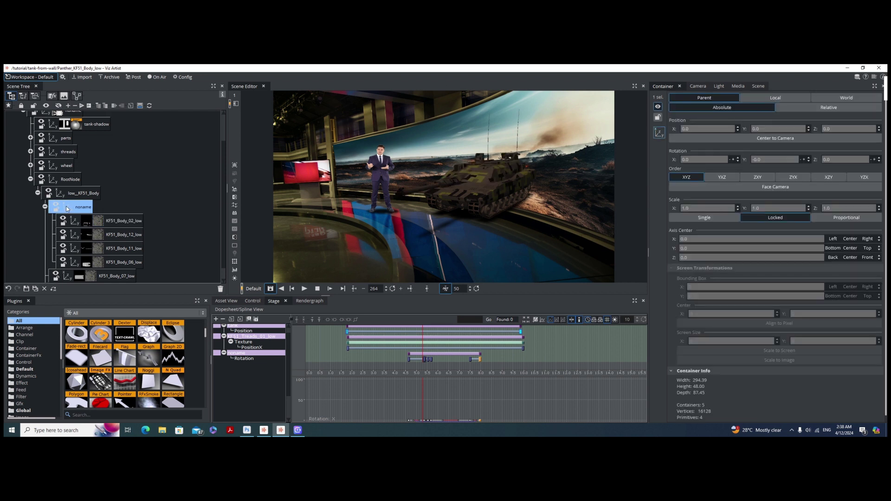
click(234, 261)
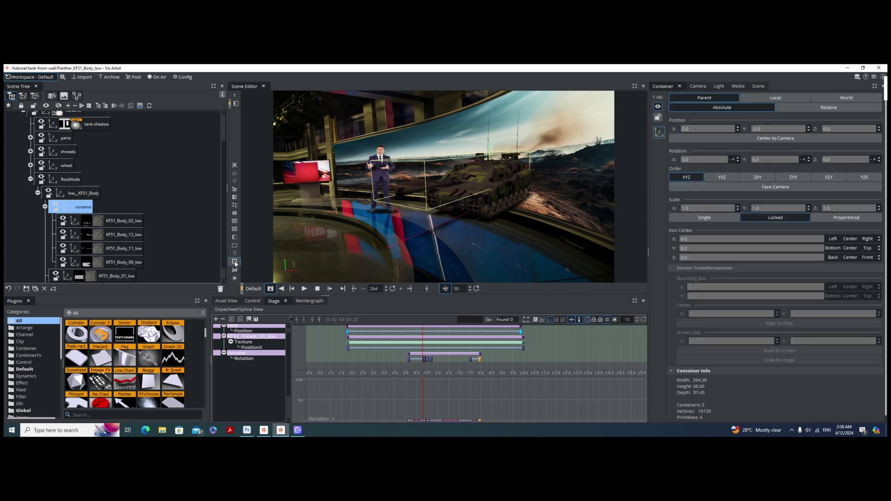
click(850, 239)
click(850, 248)
click(851, 258)
drag(703, 239, 699, 238)
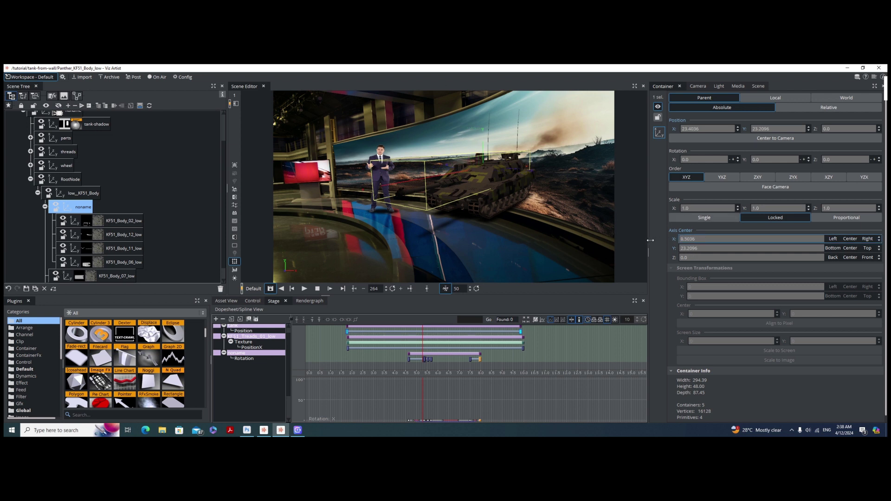
key(Return)
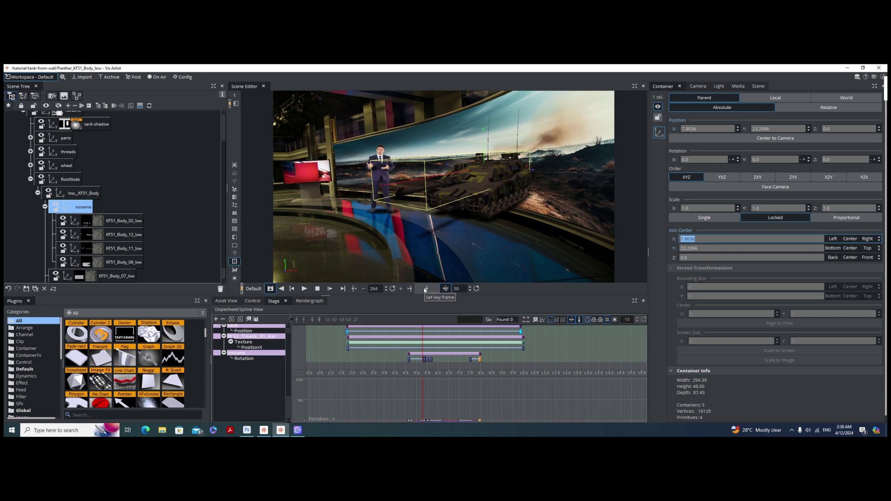
Step: Keyframe the body group's rotation 50 frames apart, with Y rotation 5.8 at frame 314 and -1.3 after it
click(445, 289)
click(426, 289)
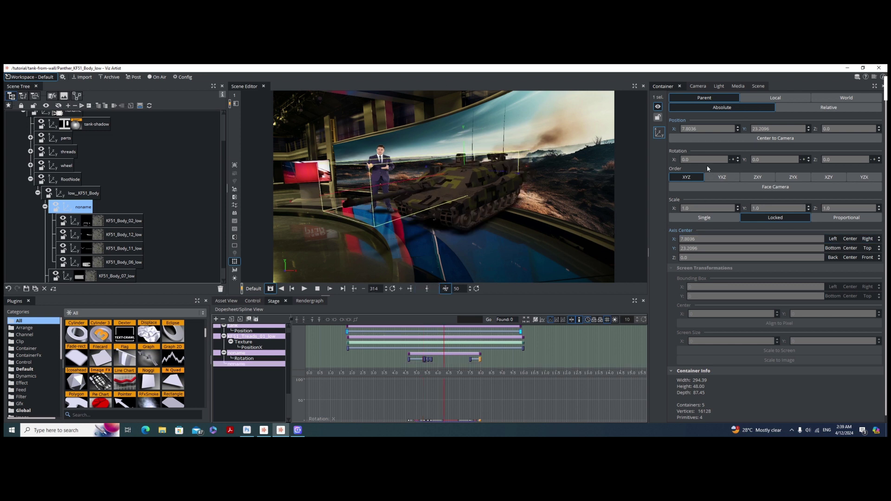
drag(694, 159, 696, 160)
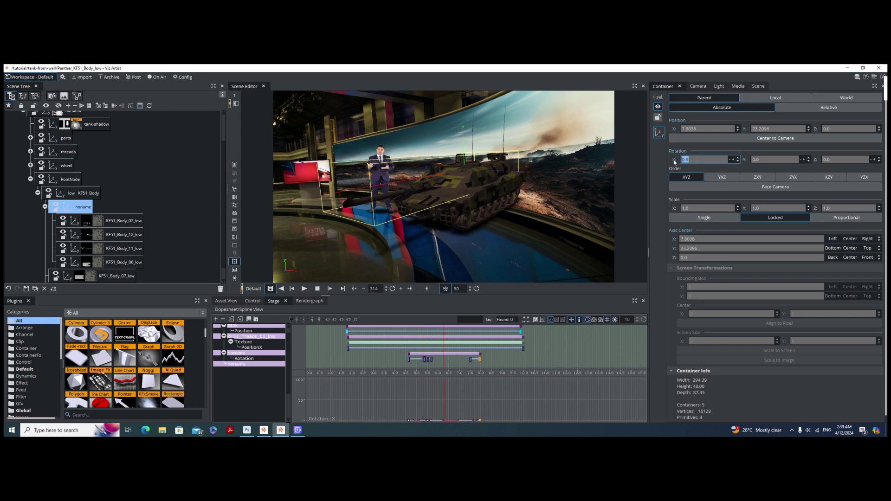
click(694, 159)
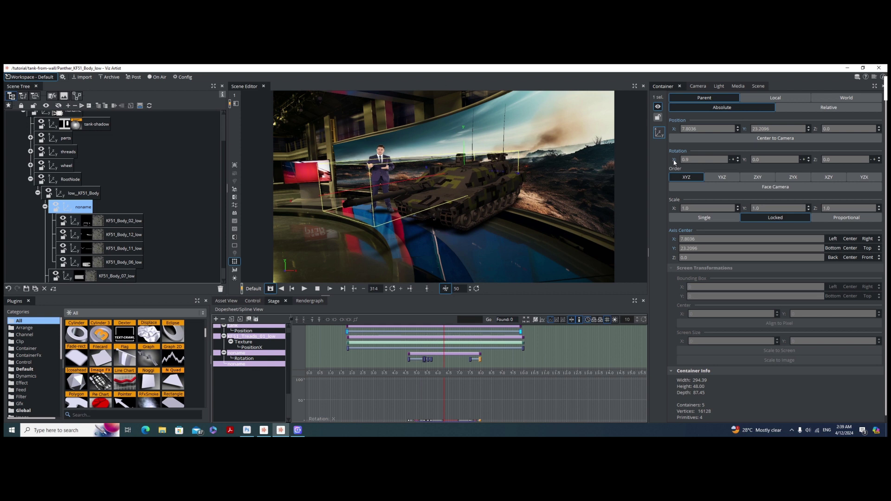
drag(764, 161, 780, 160)
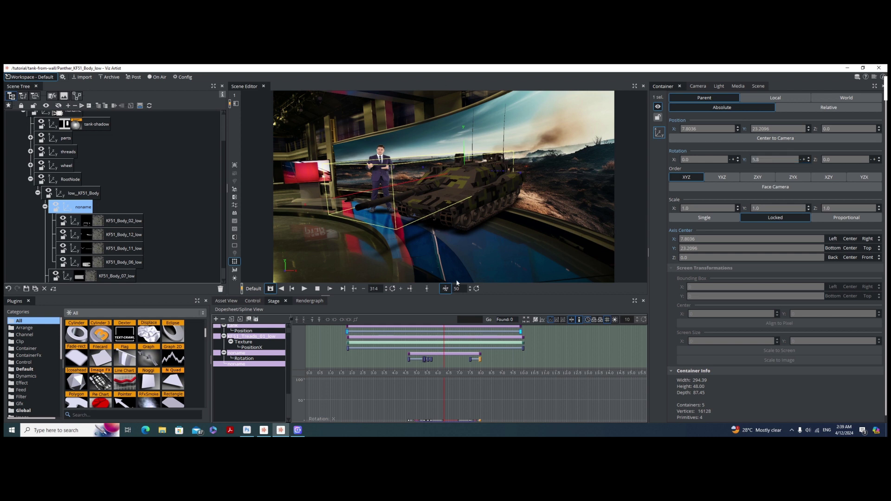
mouse_move(763, 160)
mouse_down()
mouse_move(745, 160)
mouse_move(758, 157)
mouse_up()
click(427, 289)
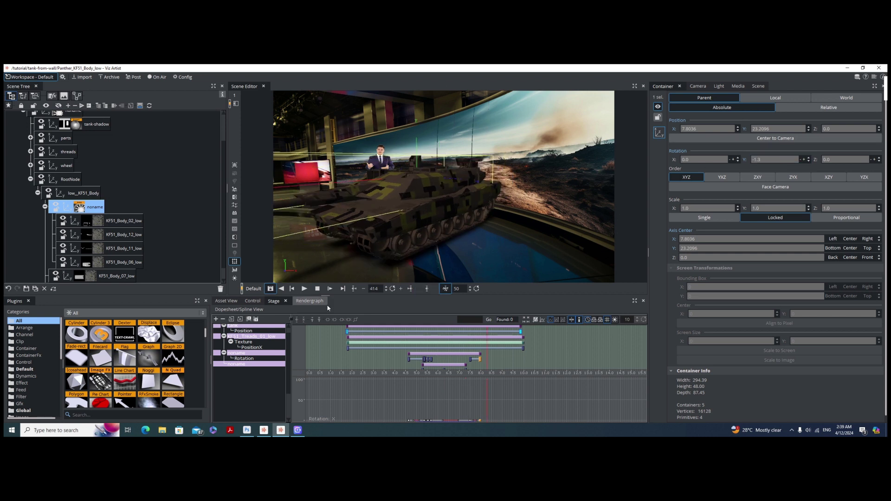
Step: Move the body group's rotation animation earlier and stretch it to span about 1.8 s to 8.1 s, scrubbing to frame 250
scroll(418, 346, down, 2)
drag(428, 344, 347, 345)
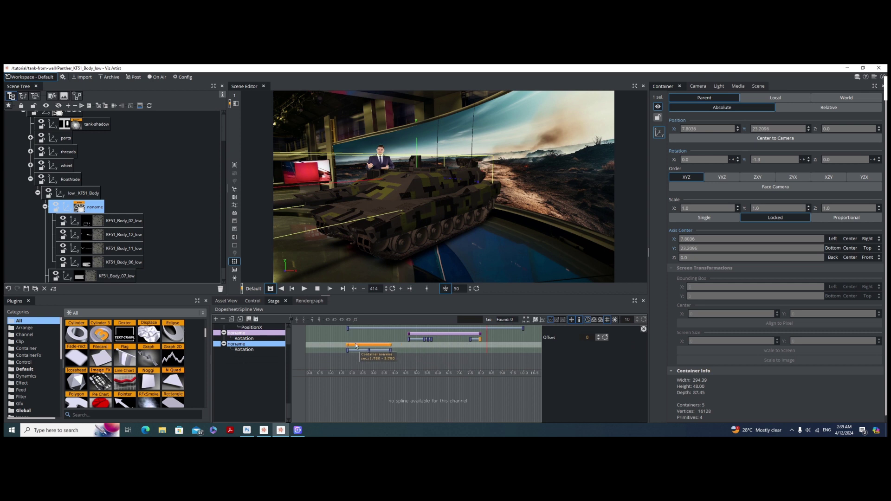
drag(457, 345, 472, 345)
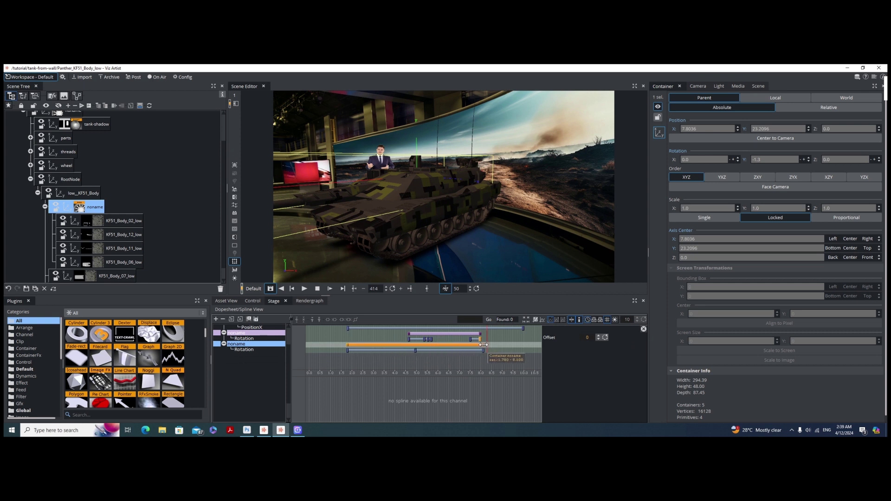
scroll(446, 348, up, 2)
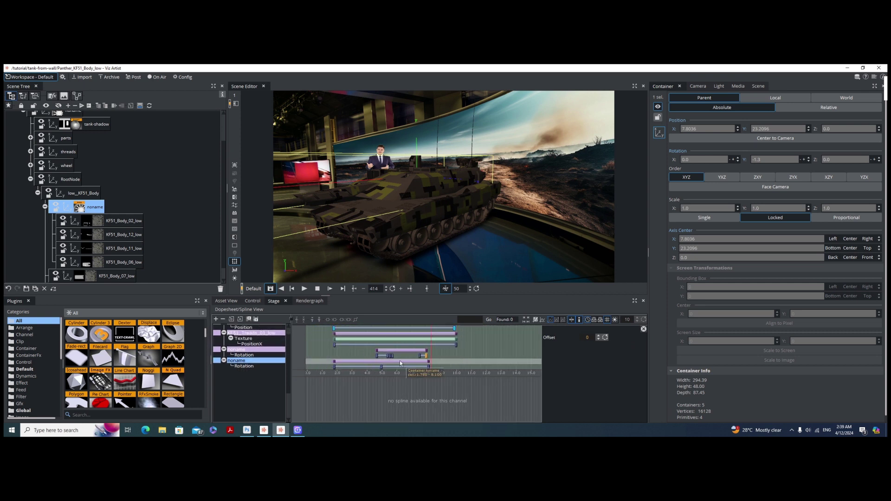
scroll(385, 360, down, 2)
drag(347, 354, 379, 362)
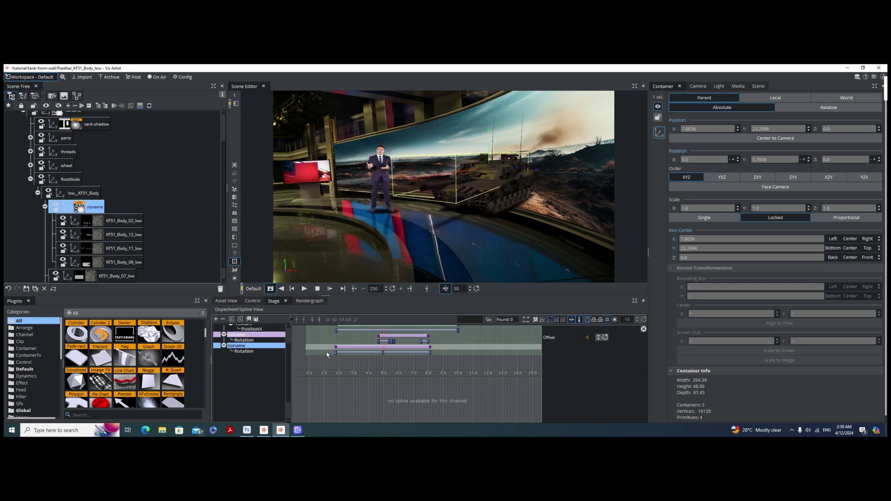
Step: Copy the body group's rotation keyframes further along the timeline, with the last at frame 743, and play the animation
drag(326, 352, 532, 352)
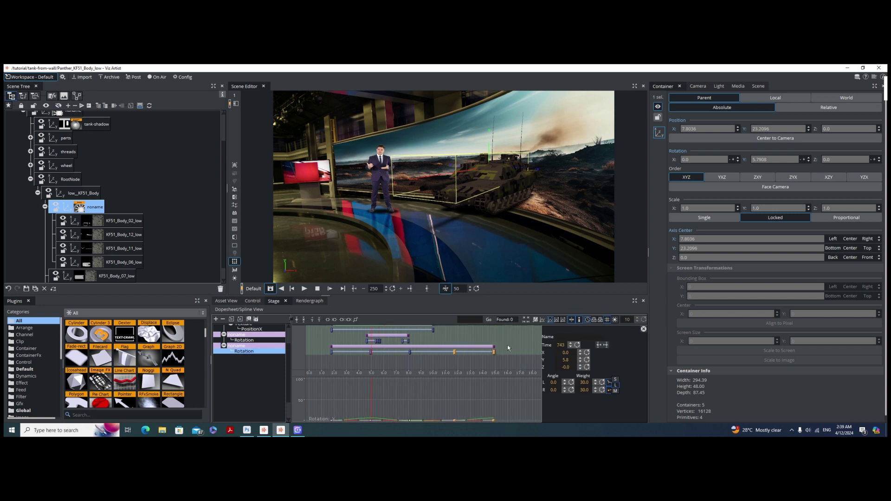
scroll(428, 353, up, 2)
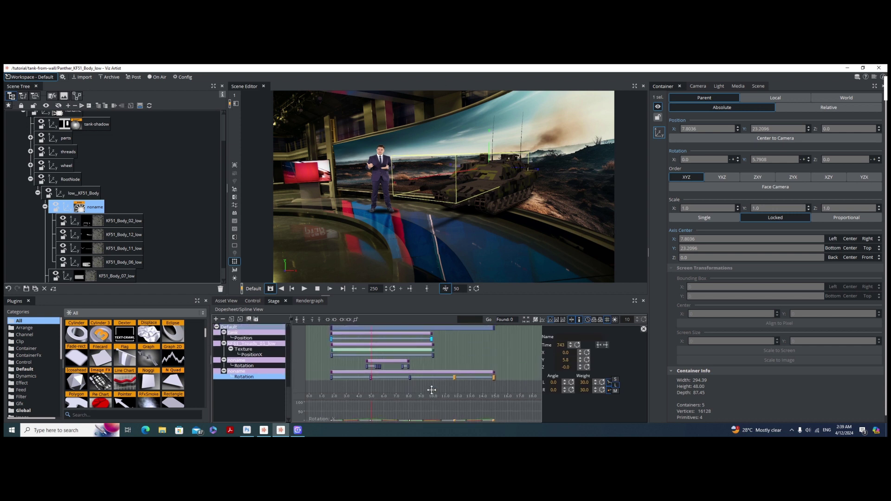
click(304, 288)
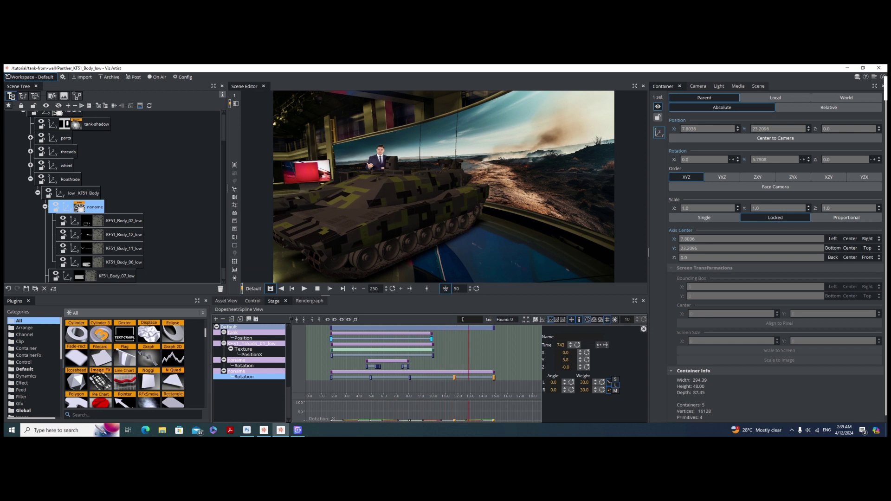
Step: Set the Y rotation of the body group's keyframe at frame 585 to 13.0 and play the animation
drag(468, 332, 435, 346)
click(409, 378)
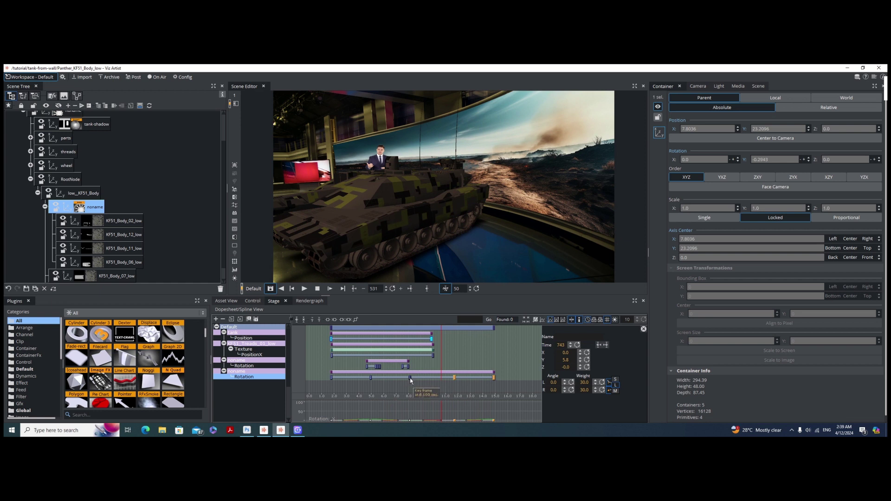
click(455, 377)
drag(567, 360, 571, 359)
drag(457, 363, 381, 358)
click(304, 289)
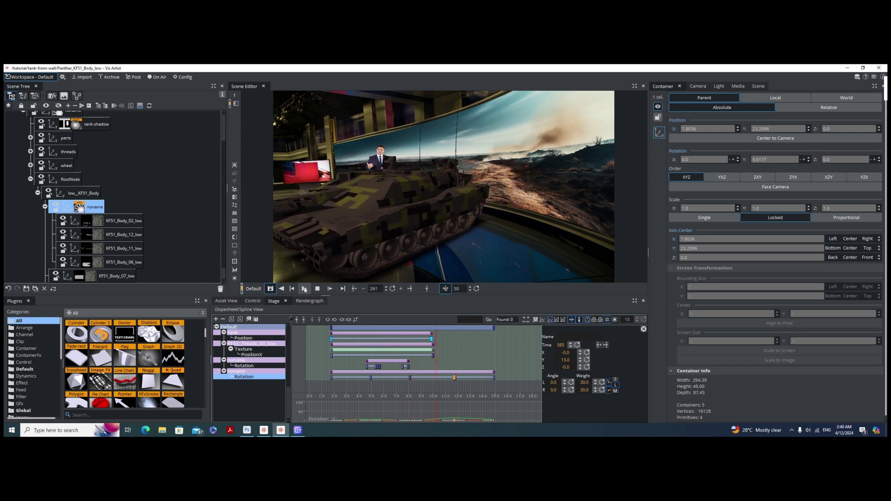
Step: Replay and scrub through the turret rotation, and save the scene
click(305, 289)
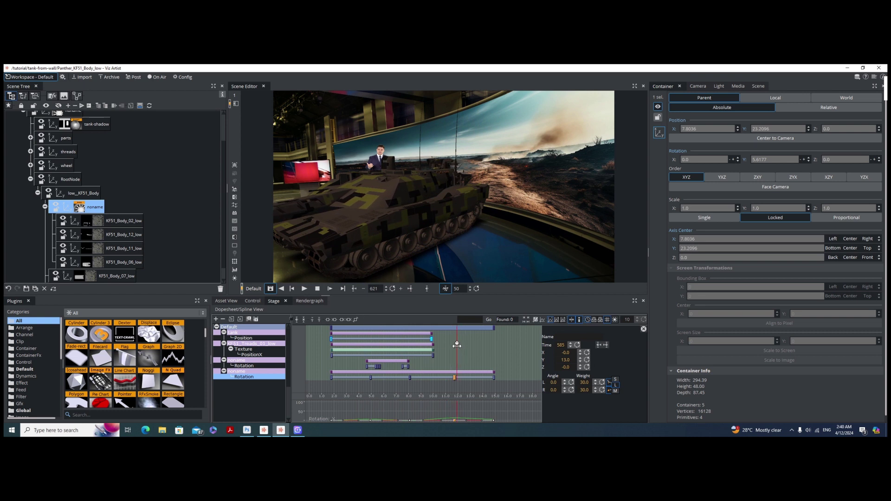
drag(457, 345, 433, 347)
click(25, 289)
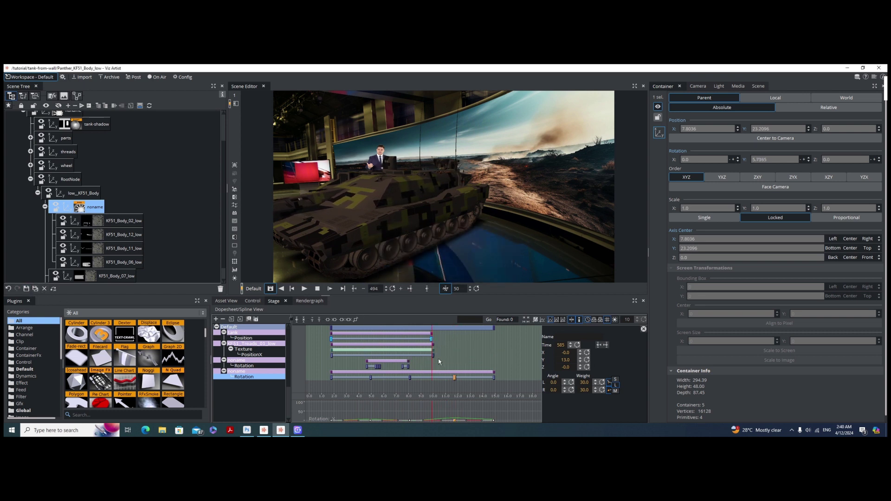
drag(432, 359, 362, 359)
Step: Collapse RootNode, group the tank container inside a new parent container and show its bounding box
click(29, 179)
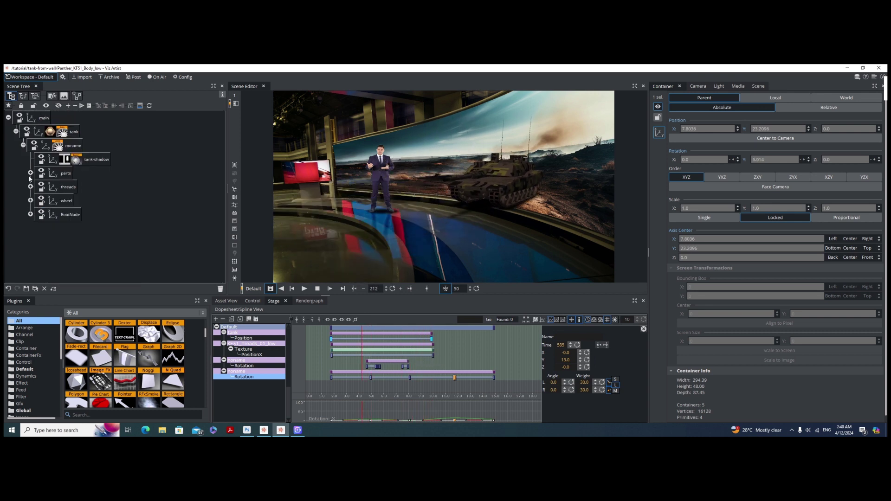
click(74, 132)
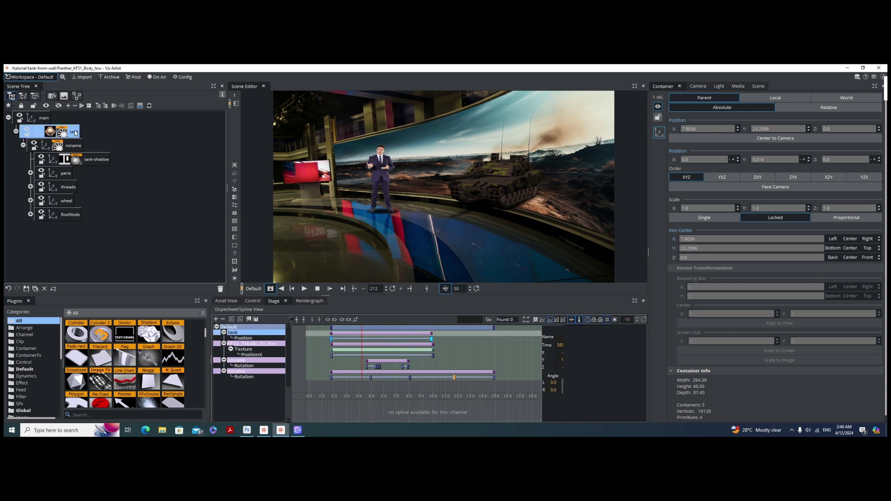
click(98, 107)
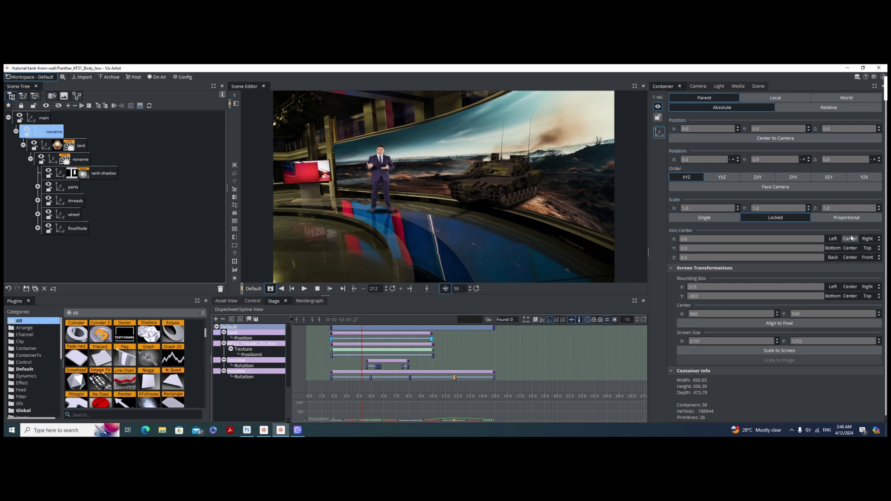
click(236, 263)
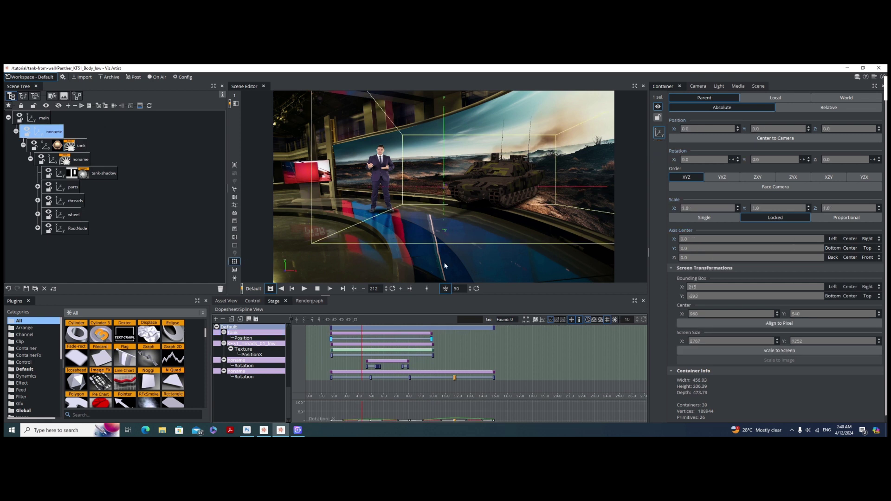
Step: Centre the new parent container's axis on X, Y and Z, switch to Local transformation and set the Y axis centre to 30.1755
click(850, 239)
click(850, 248)
click(851, 257)
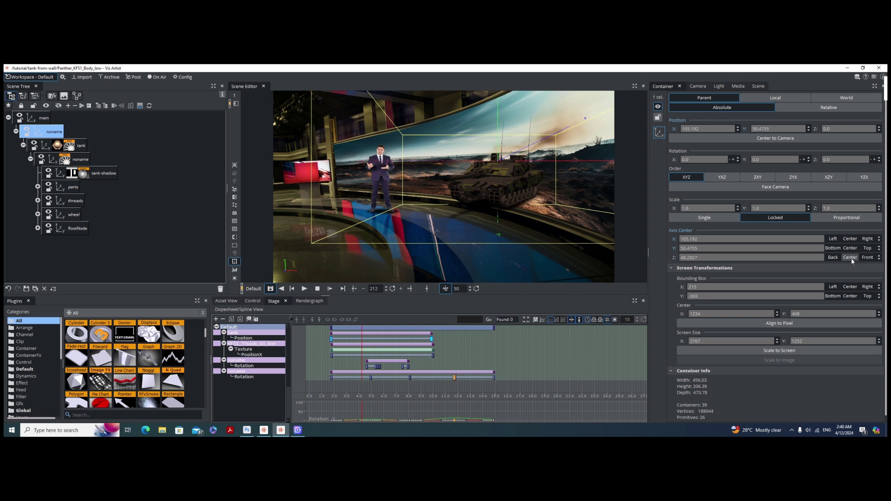
click(787, 98)
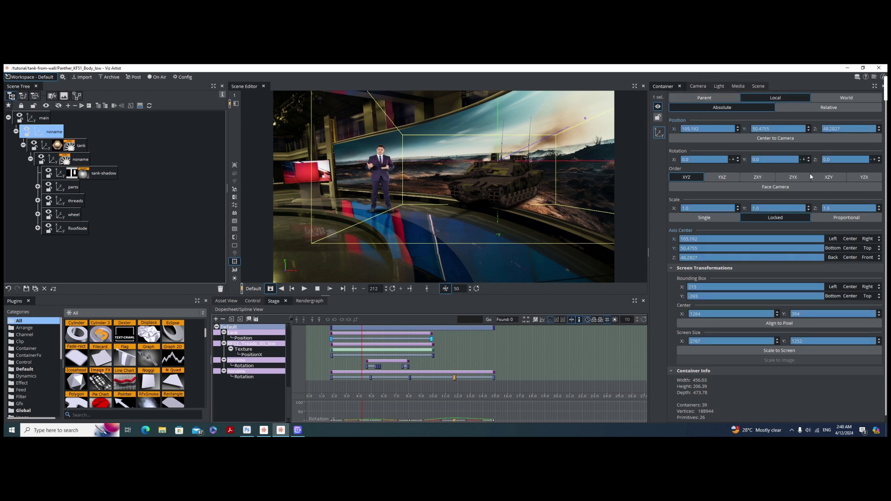
drag(704, 248, 635, 266)
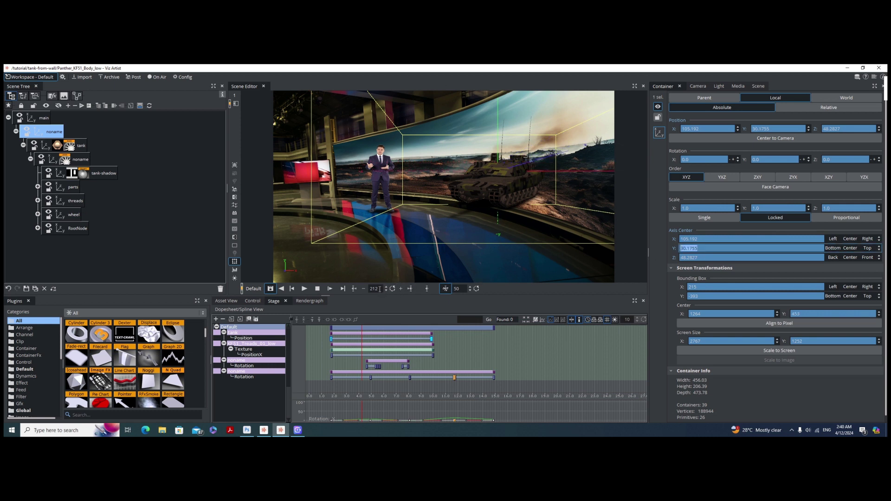
Step: Keyframe the new parent container at frame 212, and set its Y rotation to 1.7 with a keyframe at frame 262
click(428, 290)
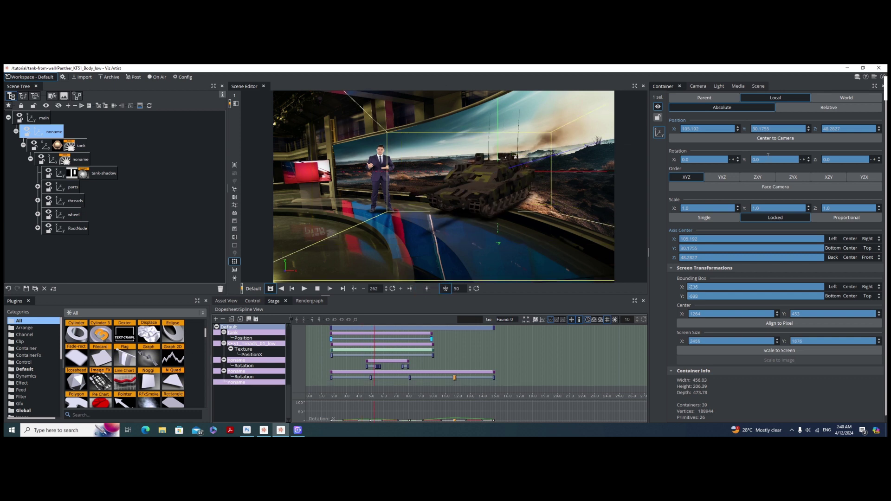
drag(764, 158, 770, 158)
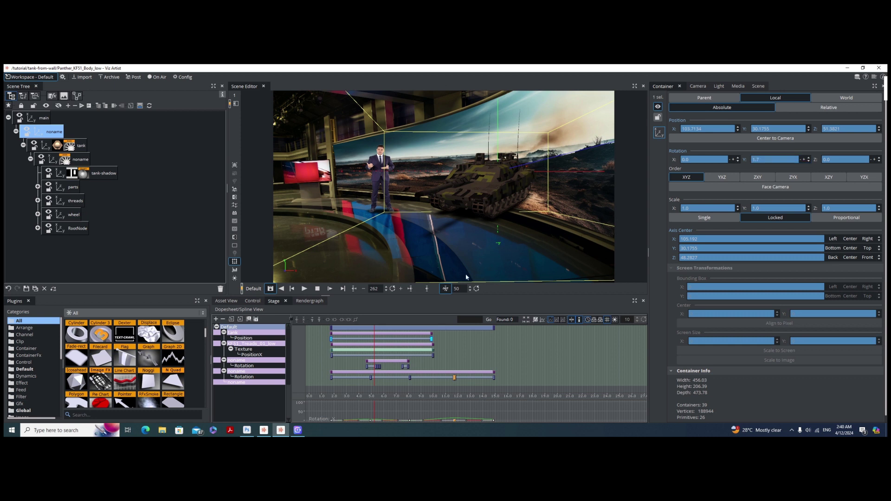
click(428, 290)
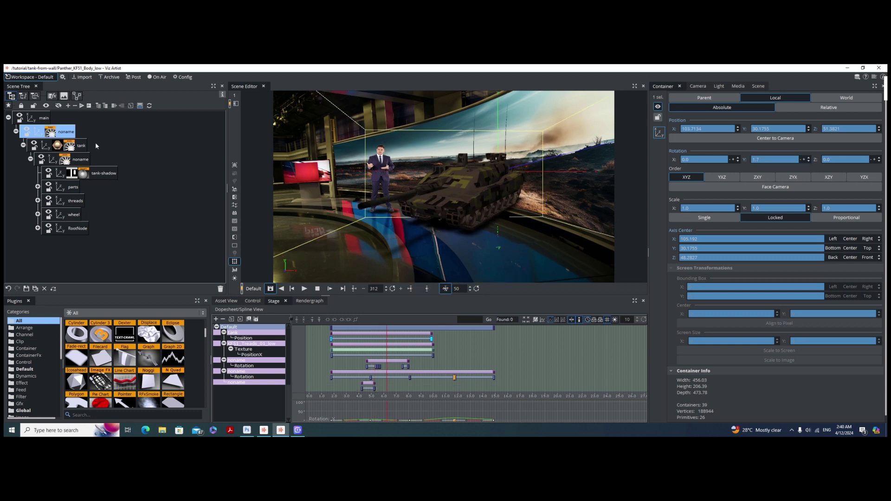
Step: Scrub and play through the timeline to check the parent container's rotation animation
scroll(364, 378, down, 2)
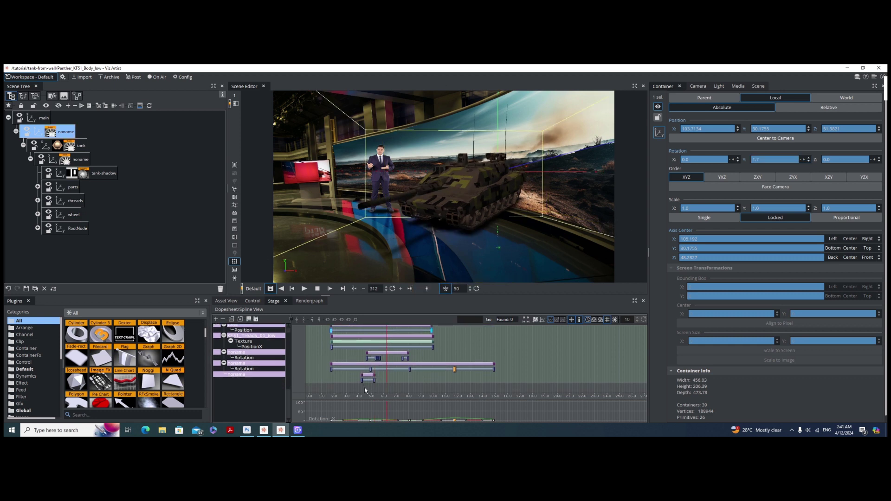
mouse_move(388, 389)
mouse_down()
mouse_move(336, 380)
mouse_move(396, 378)
mouse_move(328, 375)
mouse_move(381, 383)
mouse_move(340, 386)
mouse_move(403, 388)
mouse_up()
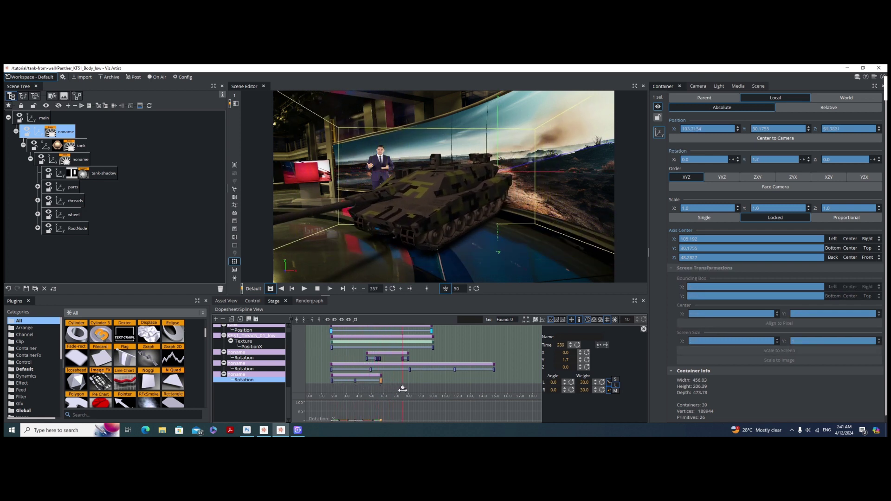
click(305, 293)
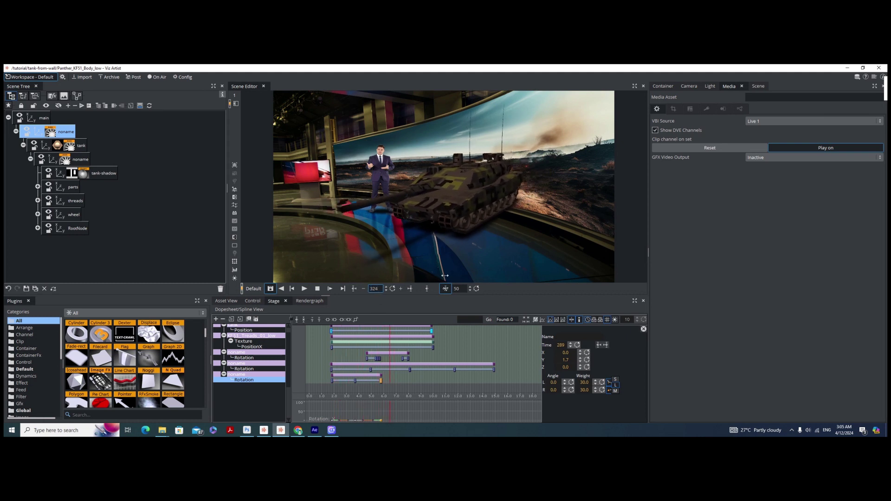
drag(445, 275, 412, 279)
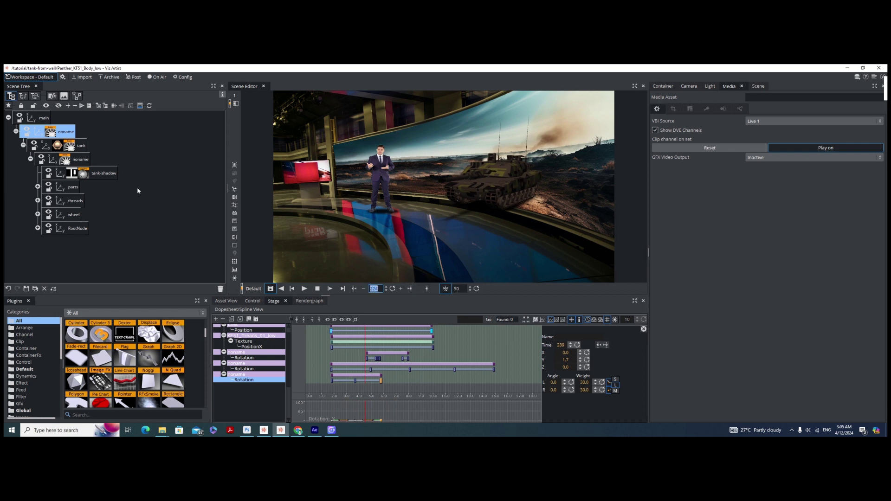
Step: Group the parts, threads, wheel and RootNode containers into a new container named main-tank and collapse it
click(73, 187)
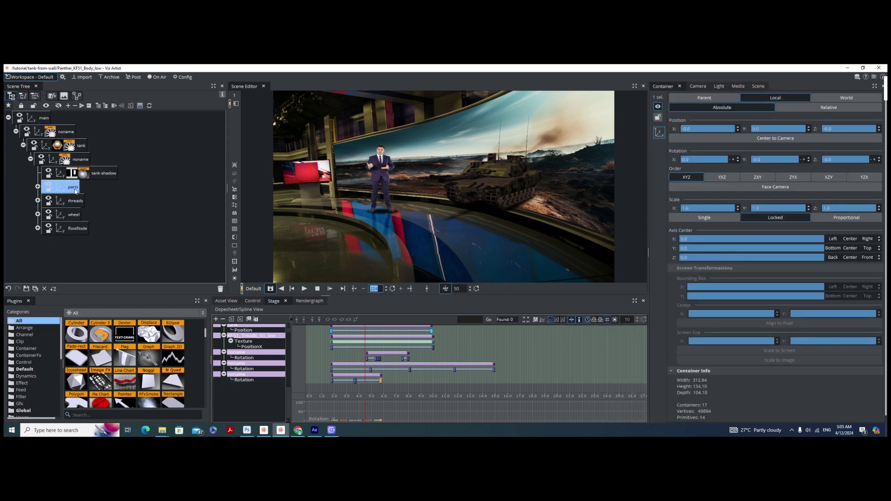
shift+click(79, 230)
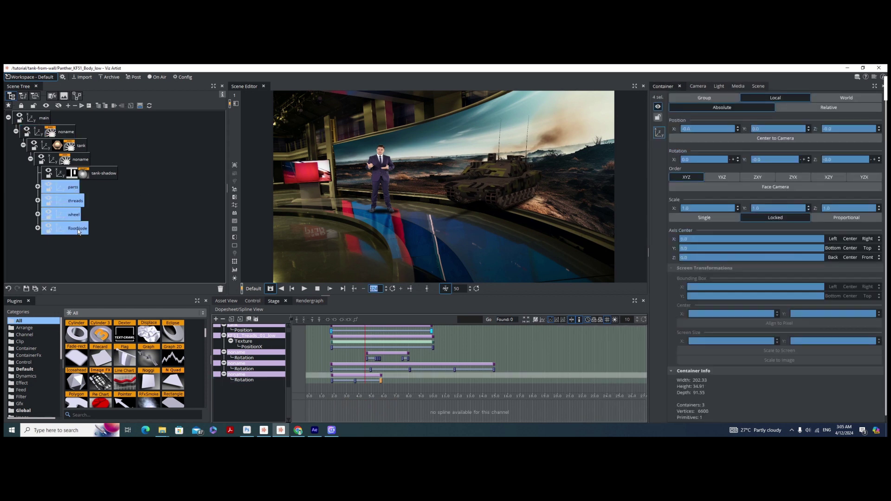
click(98, 105)
double_click(76, 187)
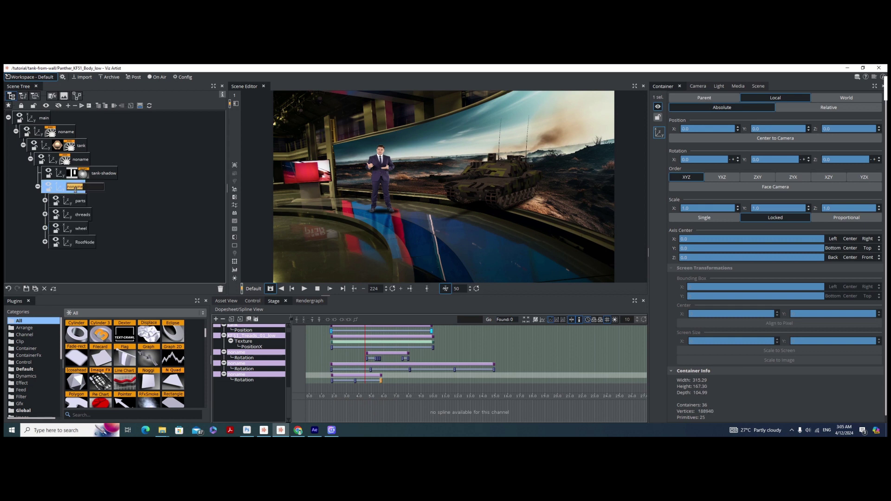
text(main-tank)
key(Return)
click(38, 188)
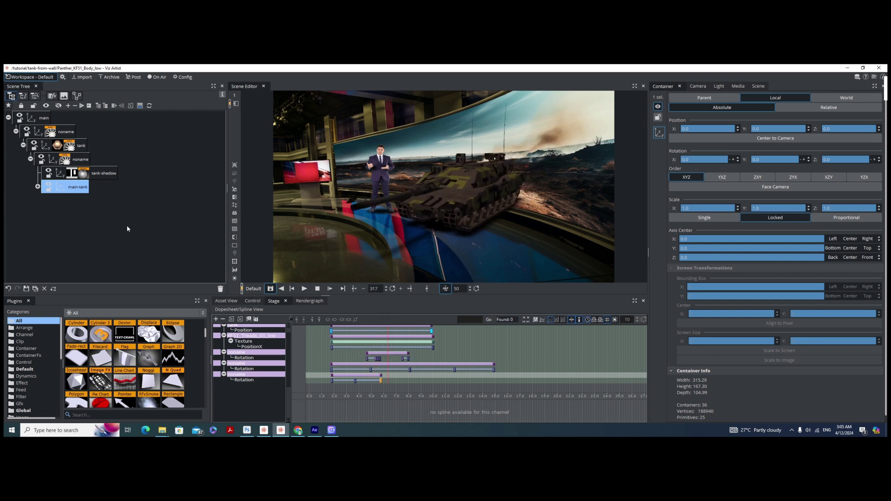
Step: Duplicate the main-tank container directly below itself and rename the copy tank-reflection
ctrl+click(81, 188)
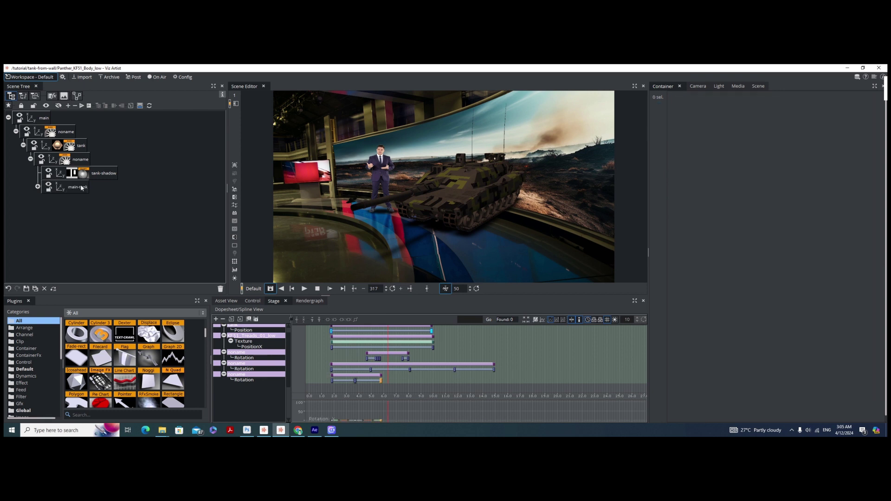
ctrl+drag(81, 187, 80, 201)
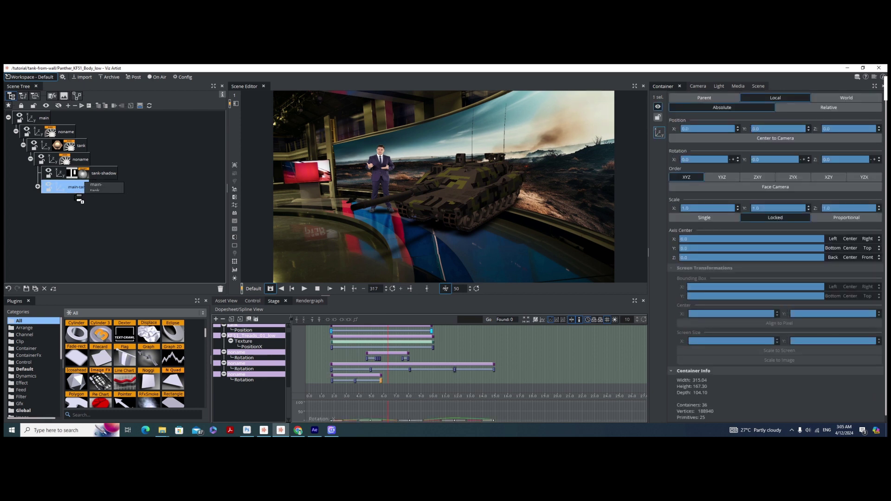
double_click(80, 201)
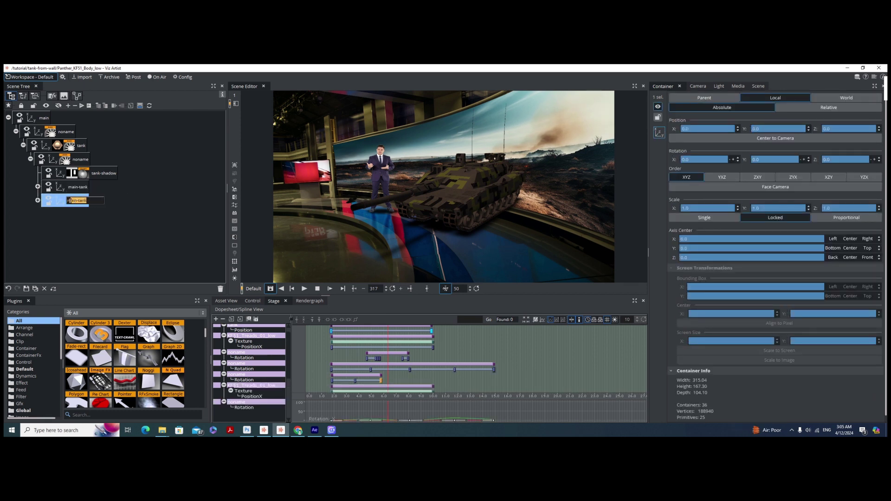
key(BackSpace)
text(tank-reflection)
key(Return)
Step: Apply the Expert plugin to the tank-reflection container and set its Mirror option to Y
click(26, 370)
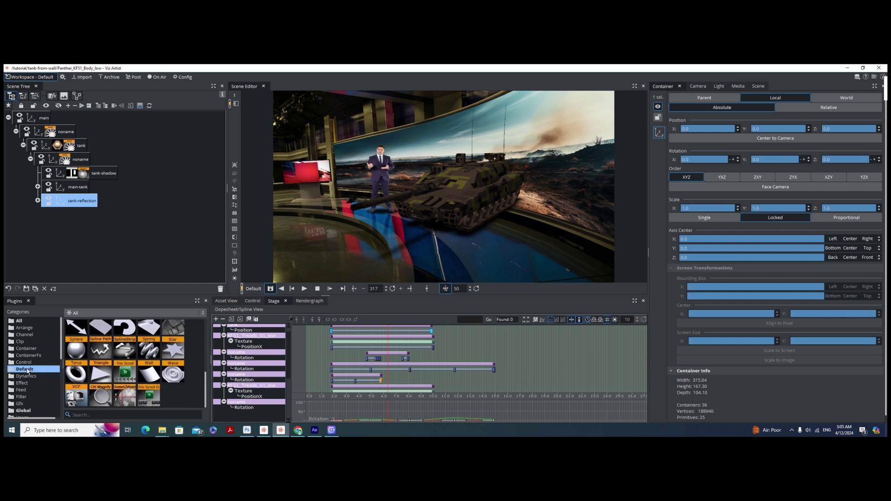
click(19, 322)
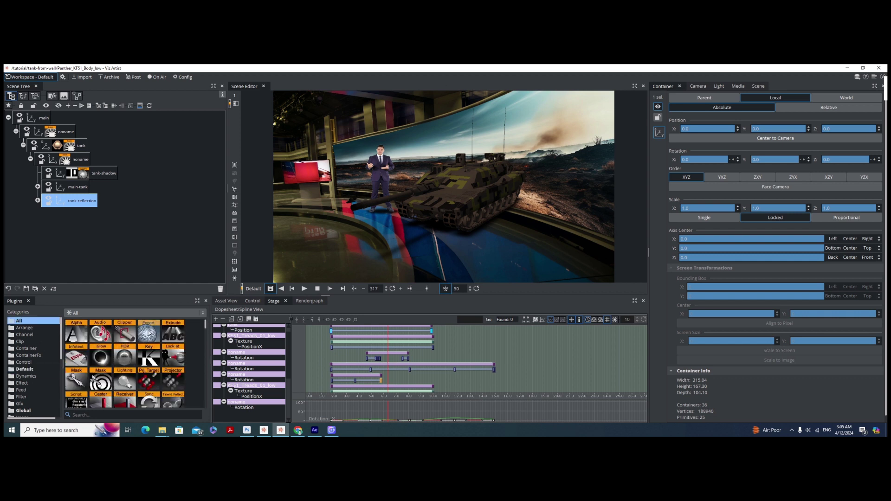
drag(86, 223, 74, 202)
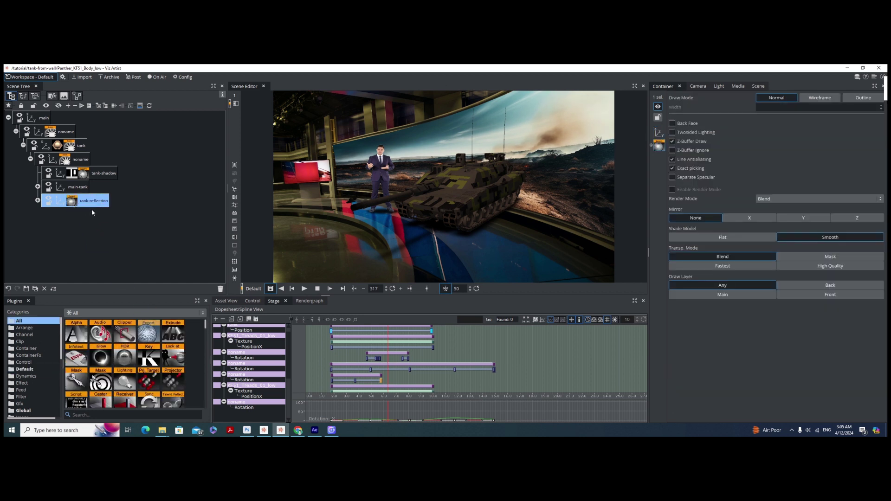
click(792, 218)
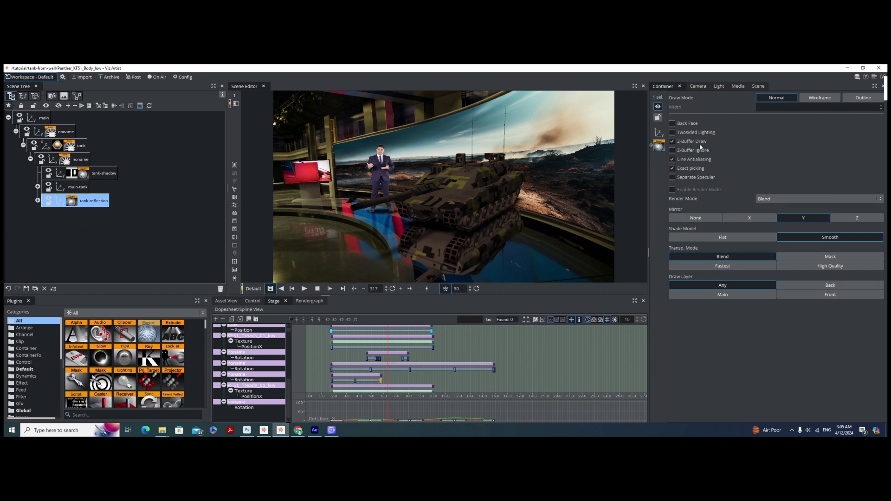
Step: Apply the Alpha plugin to the tank-reflection container and lower its alpha to 29.0
click(661, 133)
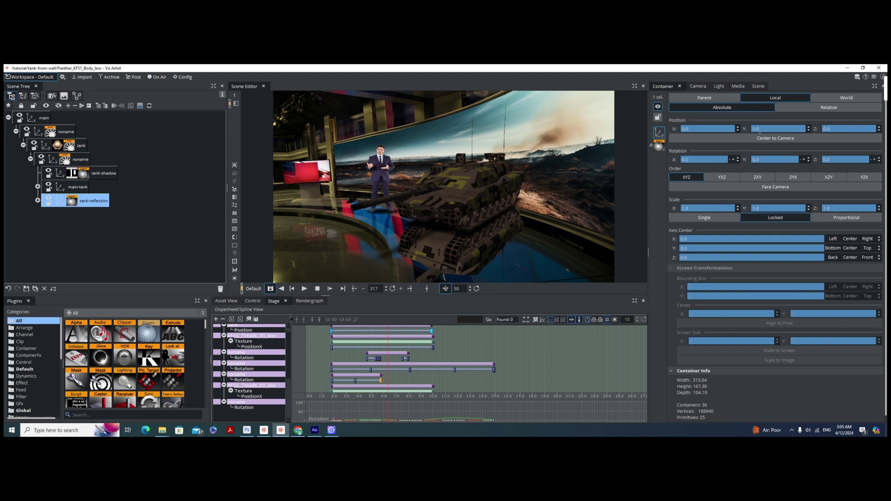
click(761, 128)
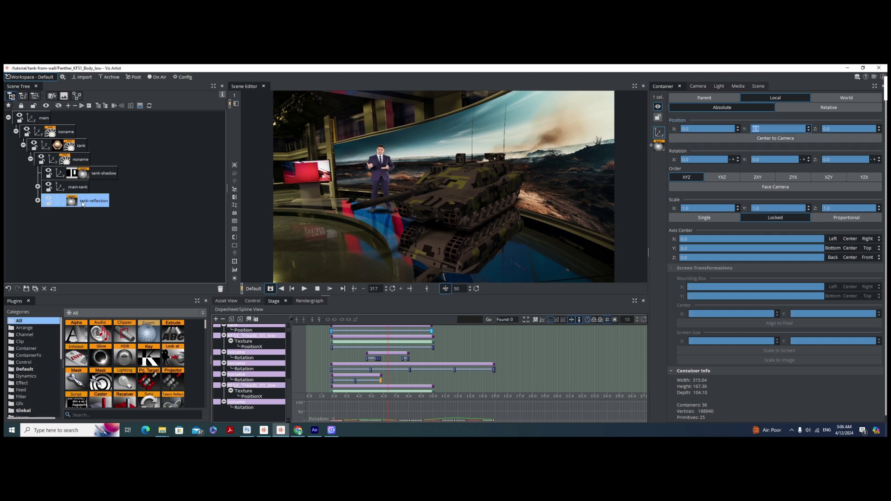
drag(78, 331, 72, 203)
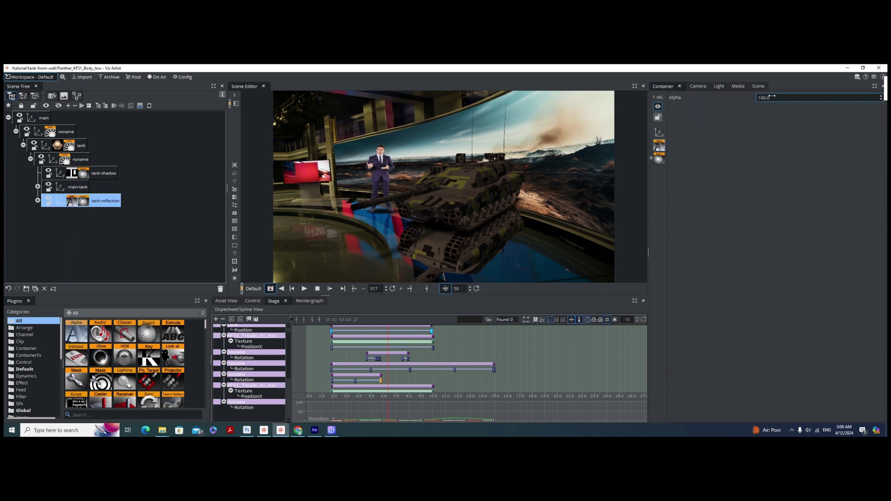
drag(771, 97, 745, 103)
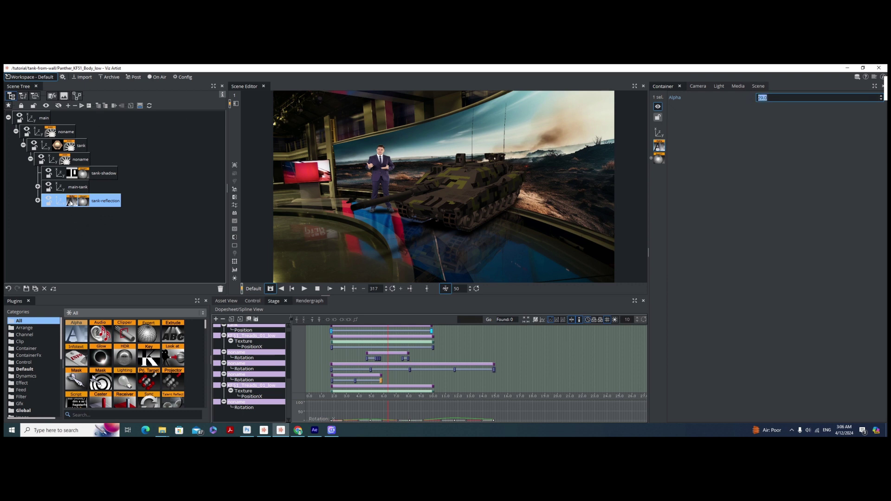
Step: Apply the Blur filter to tank-reflection with High quality and a range of 100.0, and save the scene
click(84, 415)
text(blu)
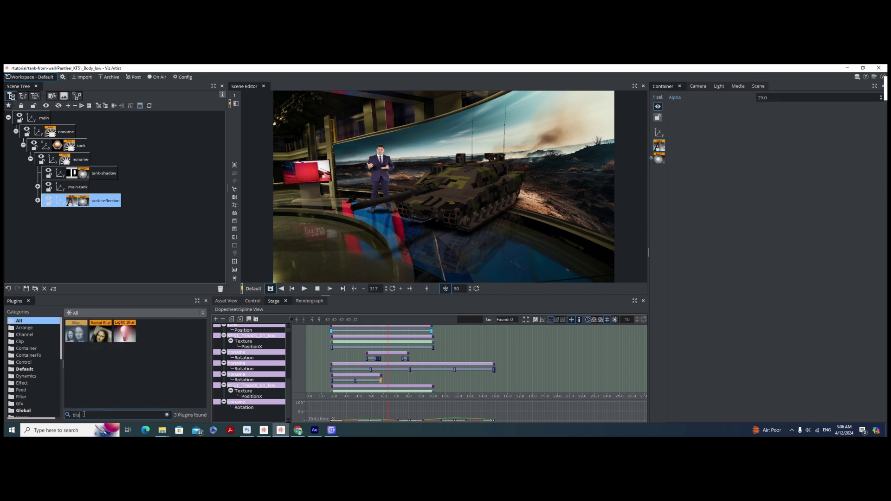
drag(76, 332, 88, 201)
click(71, 202)
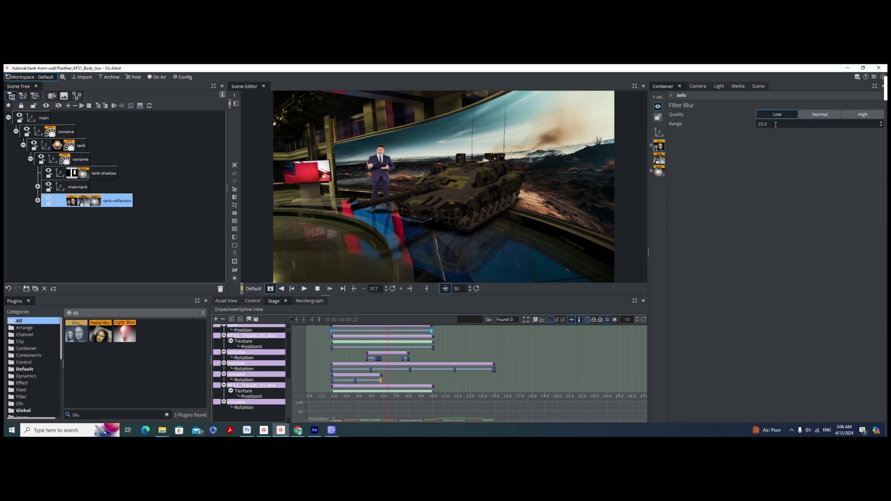
click(873, 115)
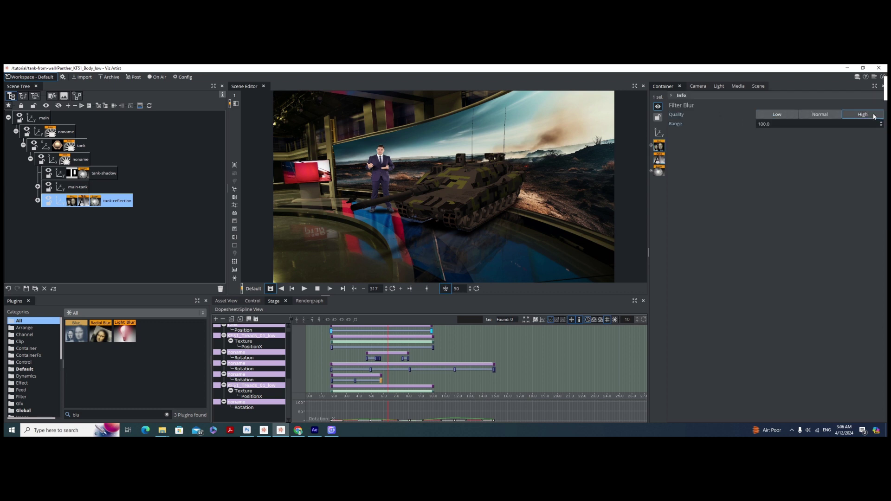
click(857, 115)
click(26, 288)
Step: Scrub the animation to frame 278 and nudge tank-reflection's Y position to 0.2
drag(432, 359, 379, 357)
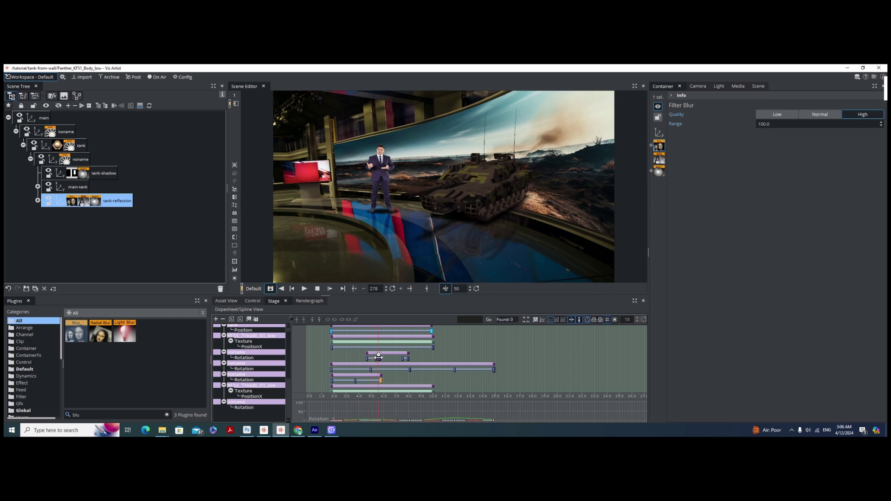
click(62, 202)
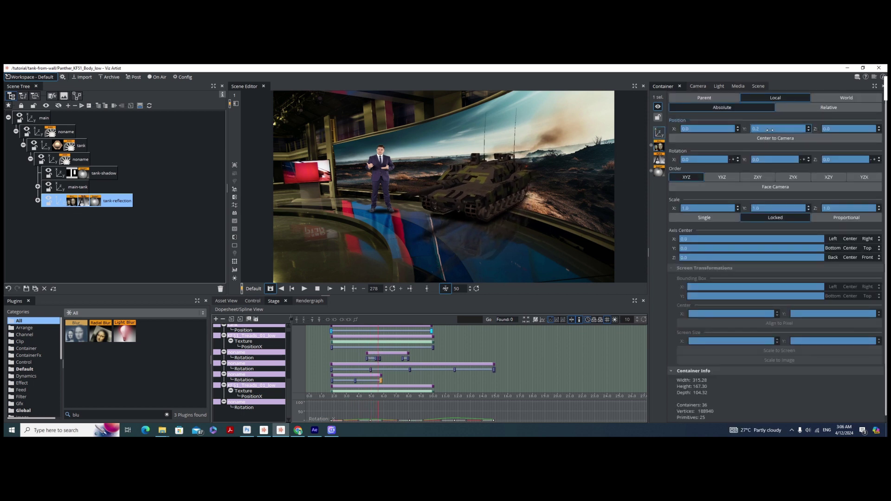
mouse_move(326, 357)
mouse_down()
mouse_move(393, 350)
mouse_move(339, 345)
mouse_up()
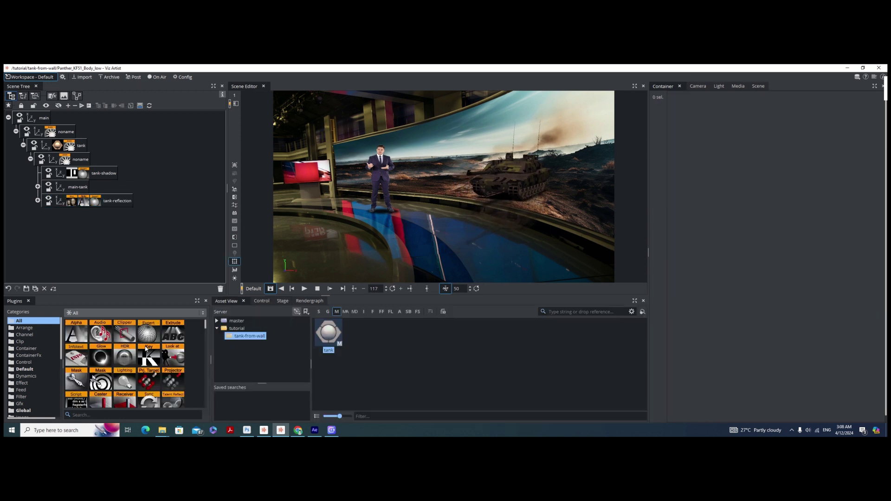
Step: Add a Wall geometry as a new container directly under main and rename it mask
click(89, 413)
text(wa)
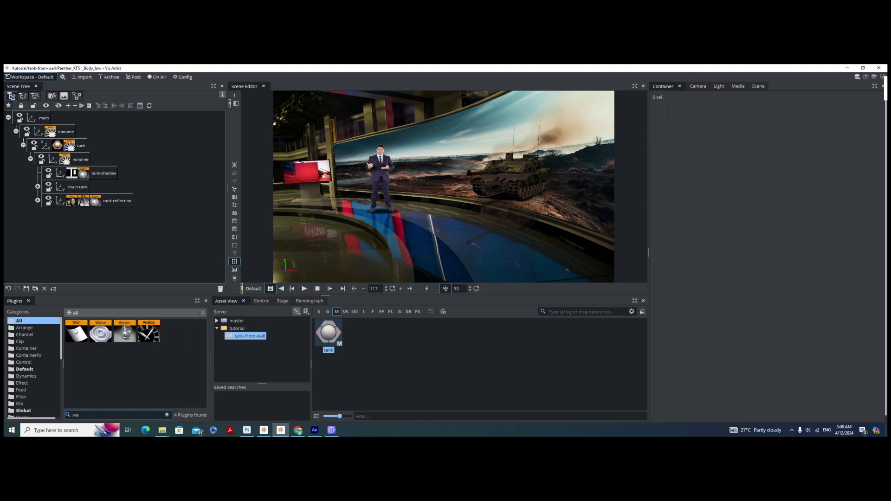
drag(76, 331, 64, 134)
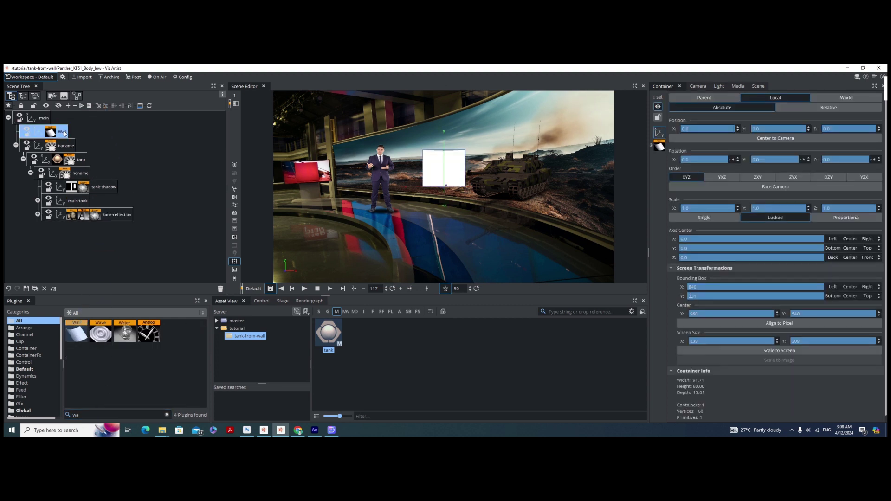
double_click(64, 132)
text(mask)
key(Return)
Step: Add a material to the mask container and set its diffuse color to dark red, about saturation 235 and value 194
right_click(63, 135)
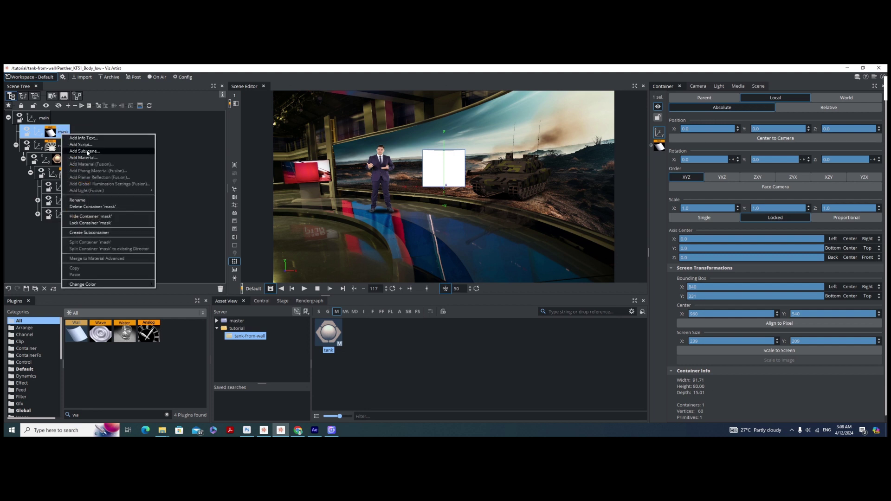
click(84, 158)
click(62, 133)
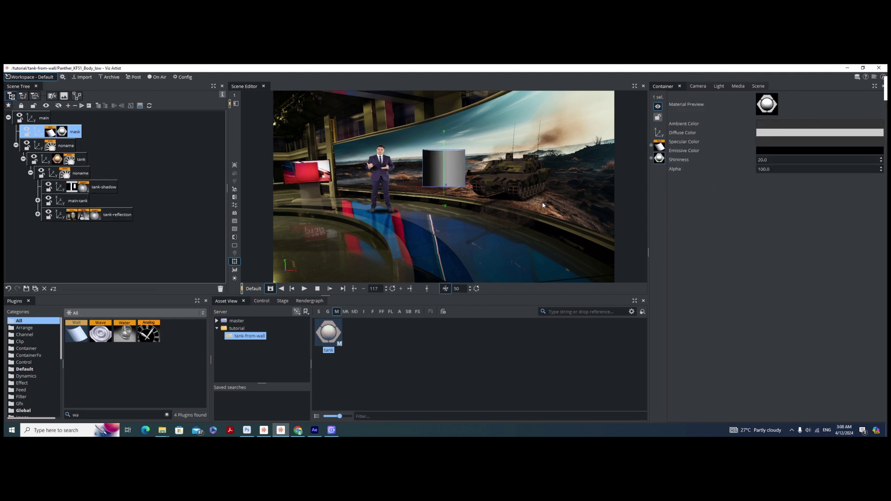
click(811, 133)
click(792, 176)
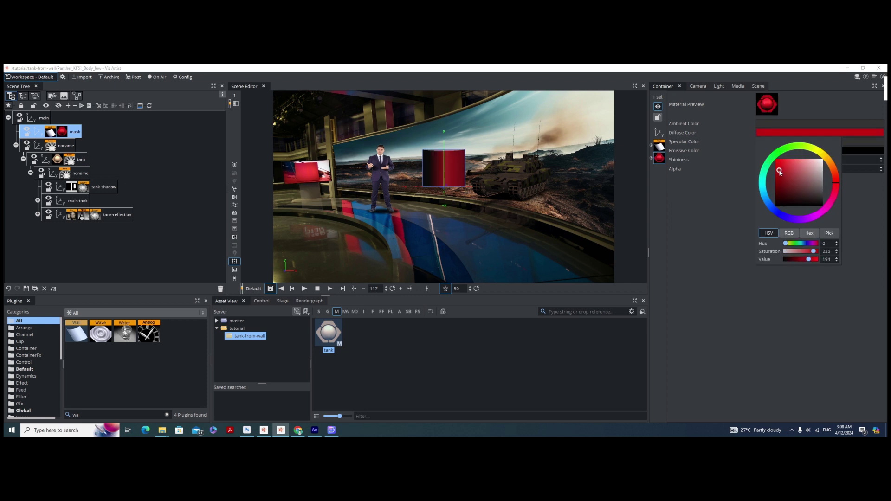
Step: Rotate the mask container to -40.0 degrees around the Y axis
click(36, 131)
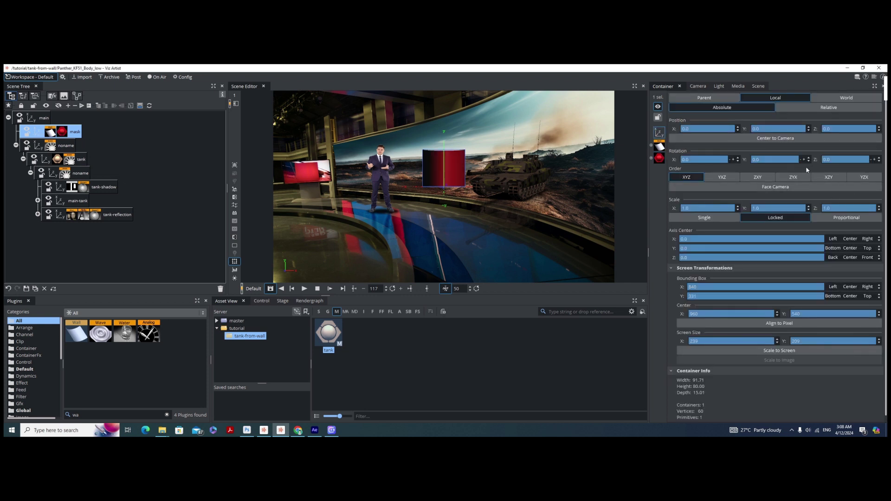
click(713, 160)
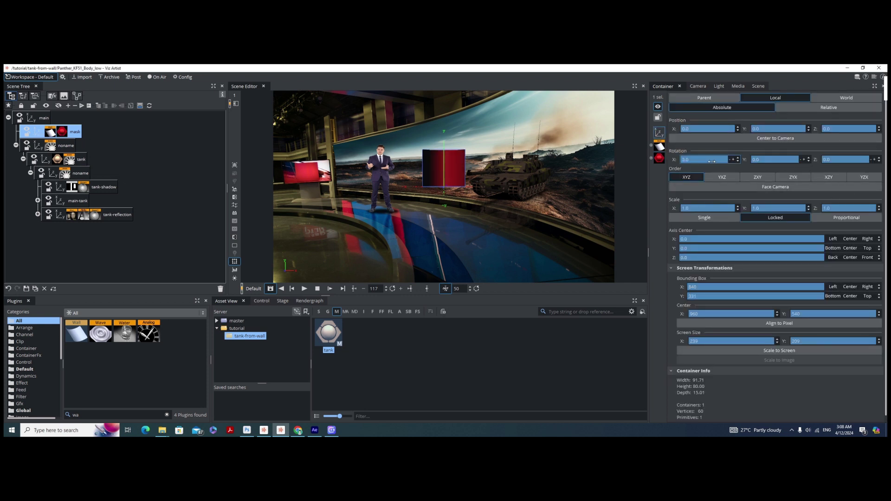
click(676, 161)
drag(765, 160, 746, 159)
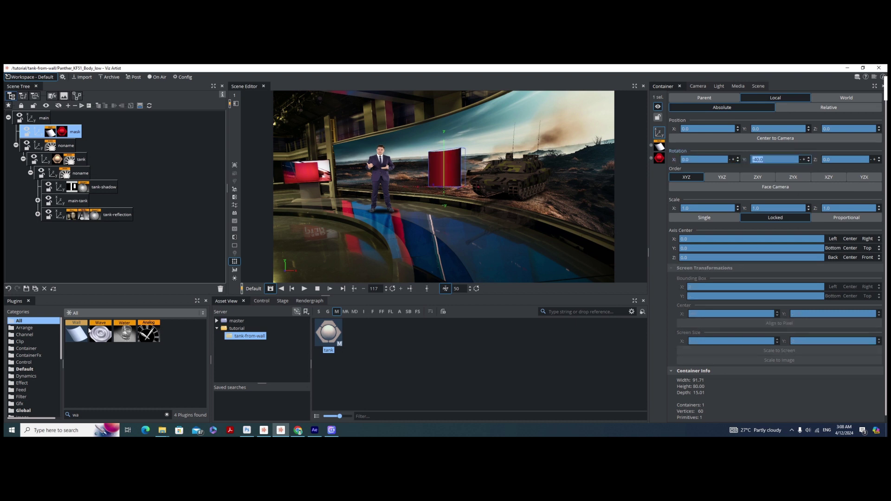
Step: Add the Expert plugin to the mask container and enable its Back Face option
click(167, 415)
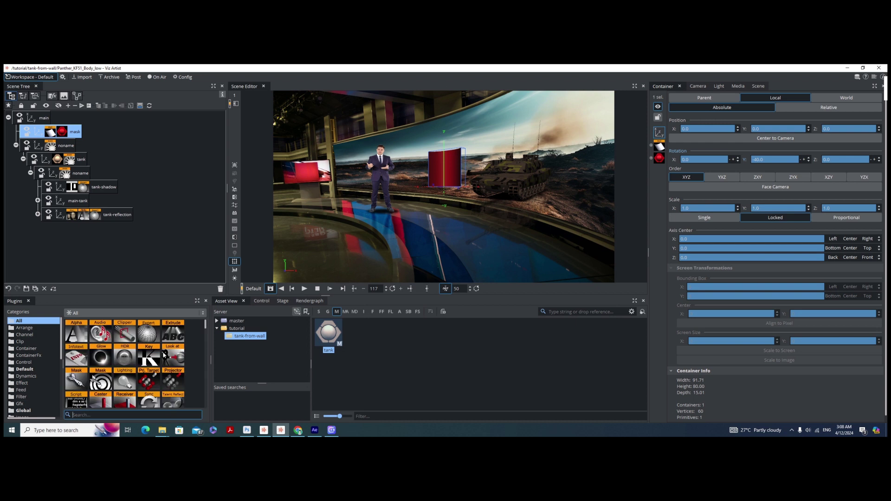
drag(148, 332, 78, 135)
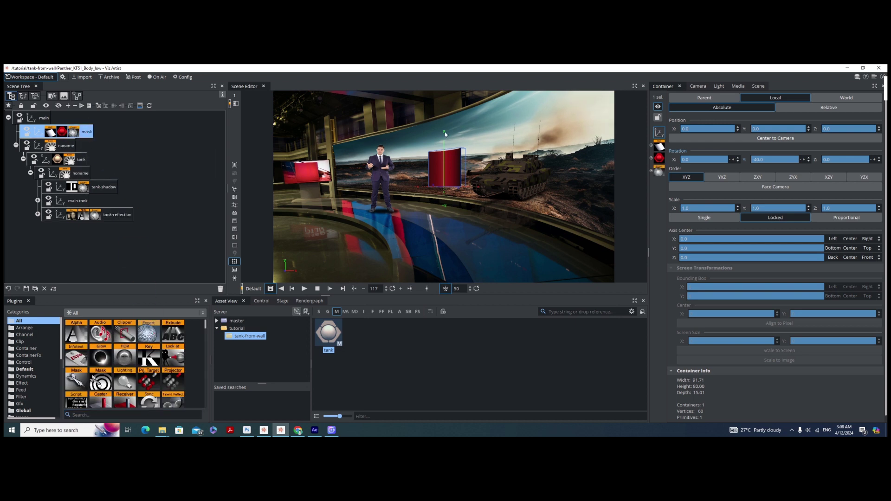
click(660, 171)
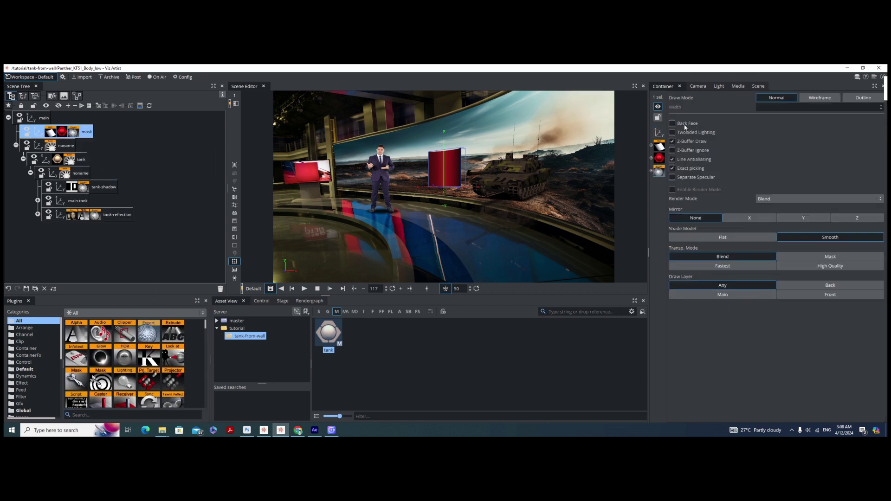
click(685, 124)
Step: Scale the mask to 14.0, lower it to about Y -1200, and tilt its X rotation to about 14.5 degrees
click(37, 133)
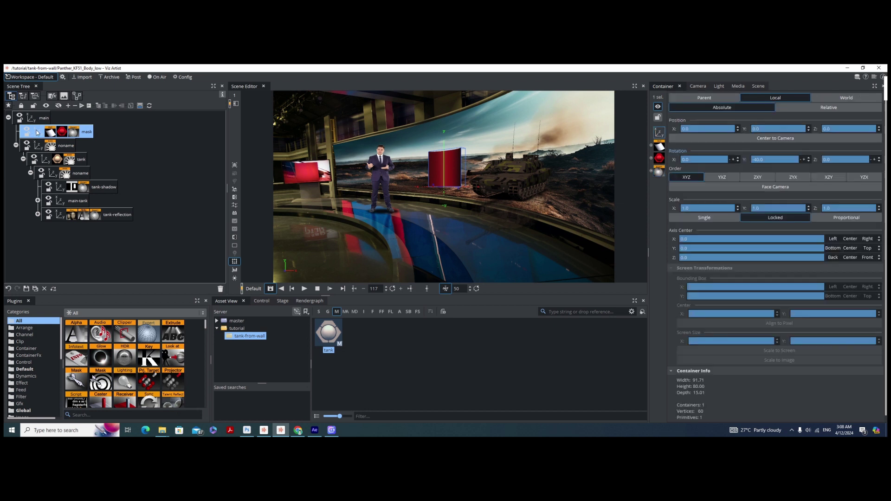
drag(720, 209, 760, 188)
drag(767, 129, 360, 229)
drag(700, 159, 669, 156)
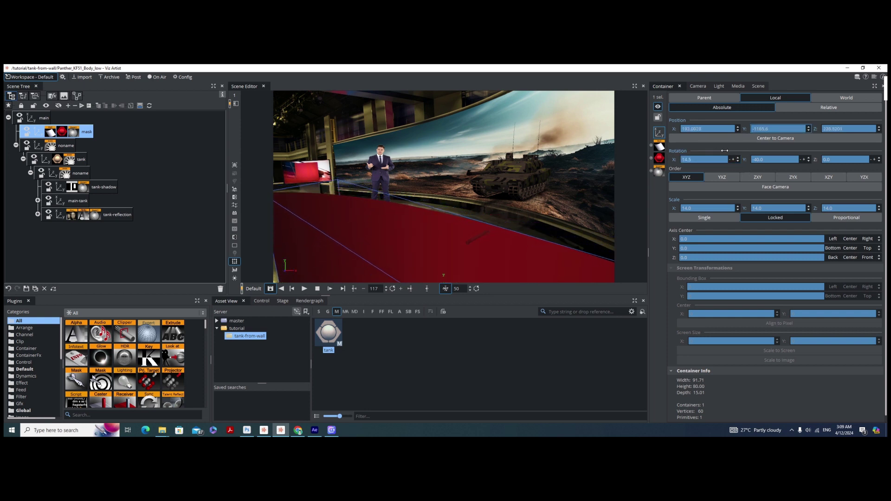
Step: Adjust the Wall depth and align the mask with the floor's edge at about X 108.5, Y -1213.7, with rotation Y -39.5 and Z -1.5
click(659, 150)
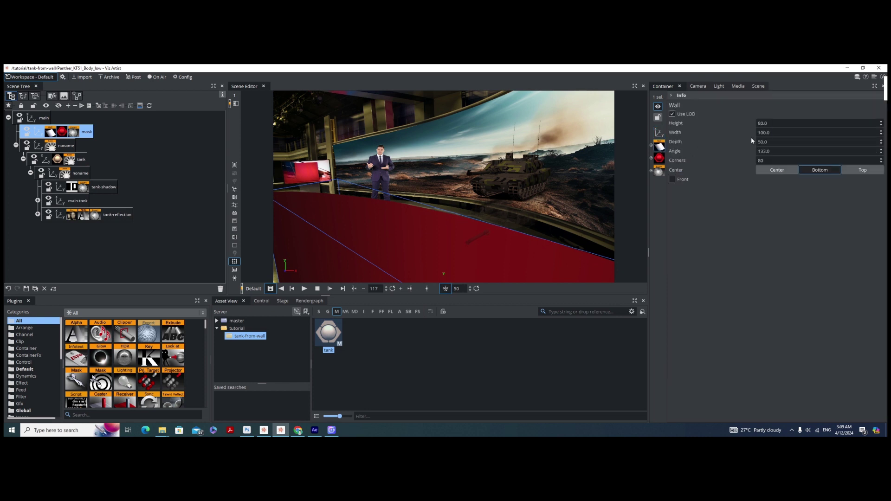
drag(772, 142, 772, 143)
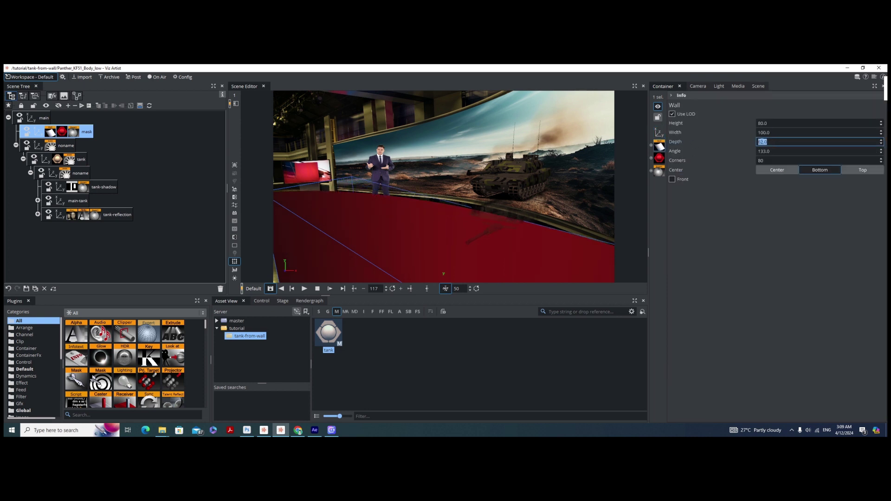
click(659, 133)
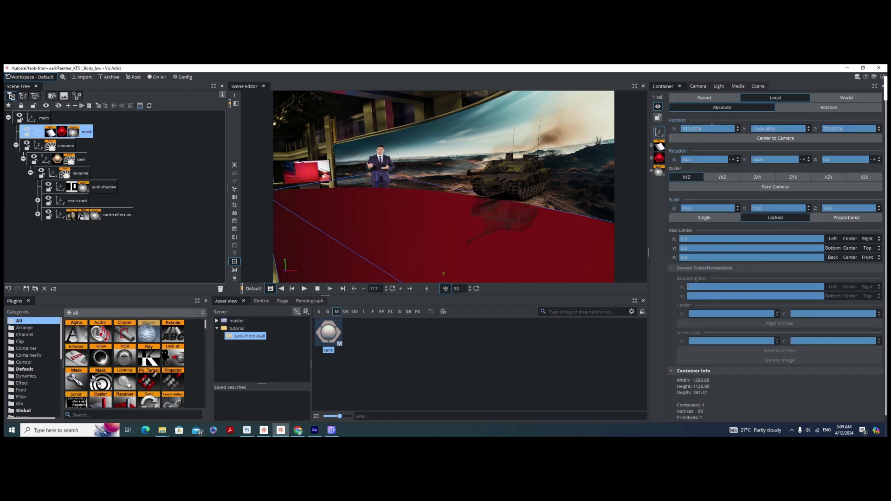
drag(767, 131, 628, 136)
drag(727, 130, 657, 129)
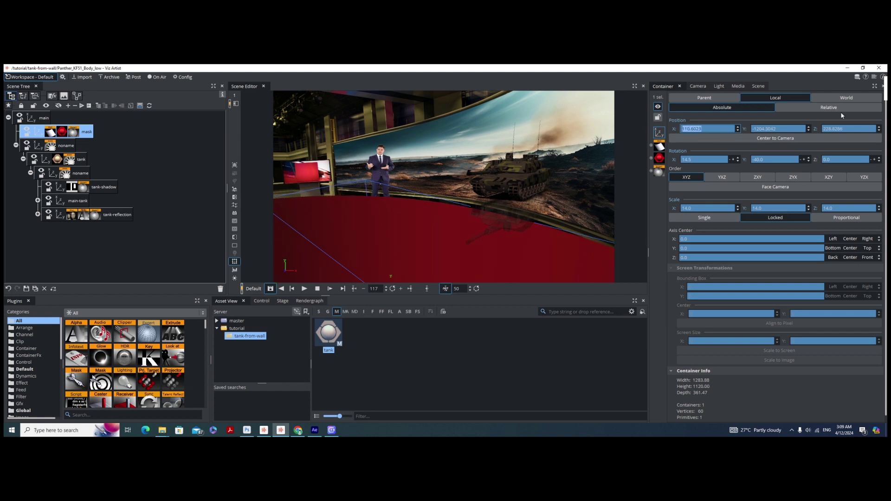
drag(784, 129, 764, 160)
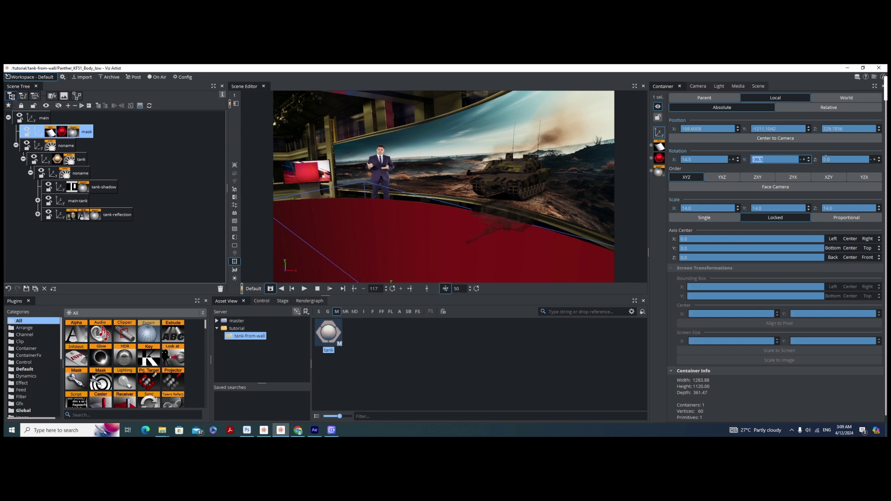
drag(825, 159, 818, 159)
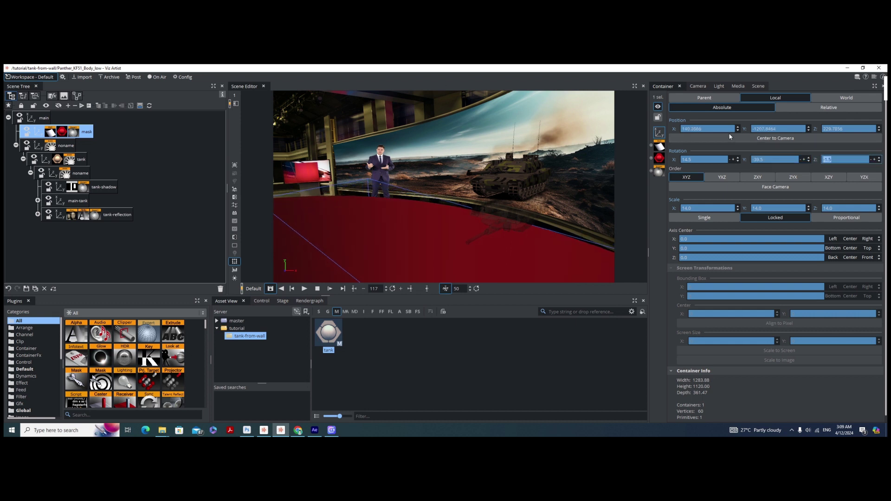
drag(698, 129, 745, 131)
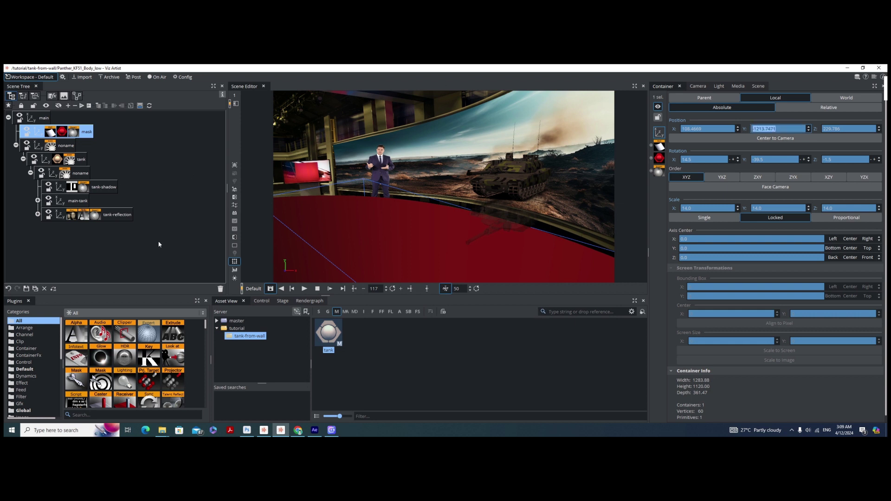
Step: Add the mask source plugin to the mask container and the mask target plugin to tank-reflection, both on layer 1
drag(74, 377, 87, 134)
click(87, 134)
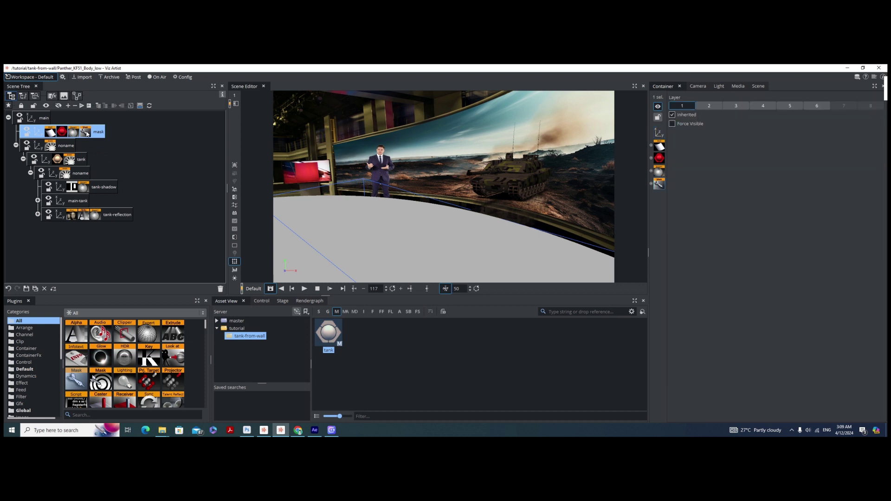
drag(95, 380, 118, 216)
click(108, 216)
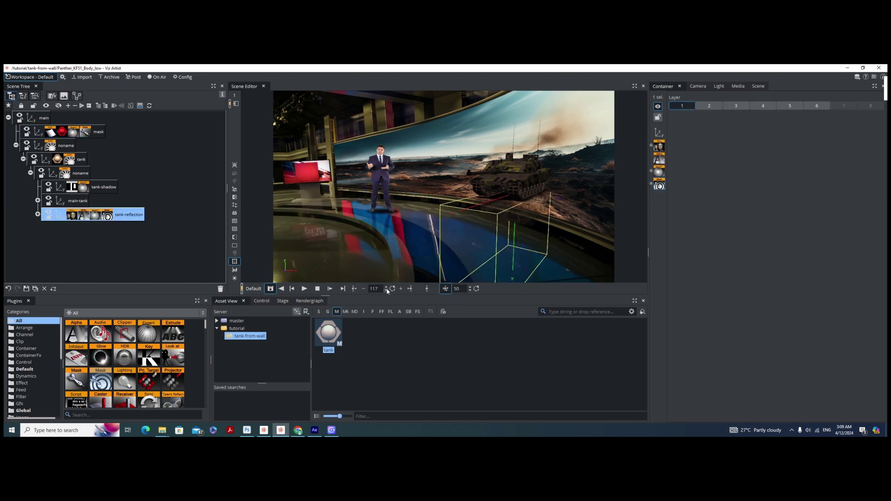
Step: Hide the bounding box overlay at frame 186 and invert masking layer 1 in the scene settings
drag(377, 289, 396, 280)
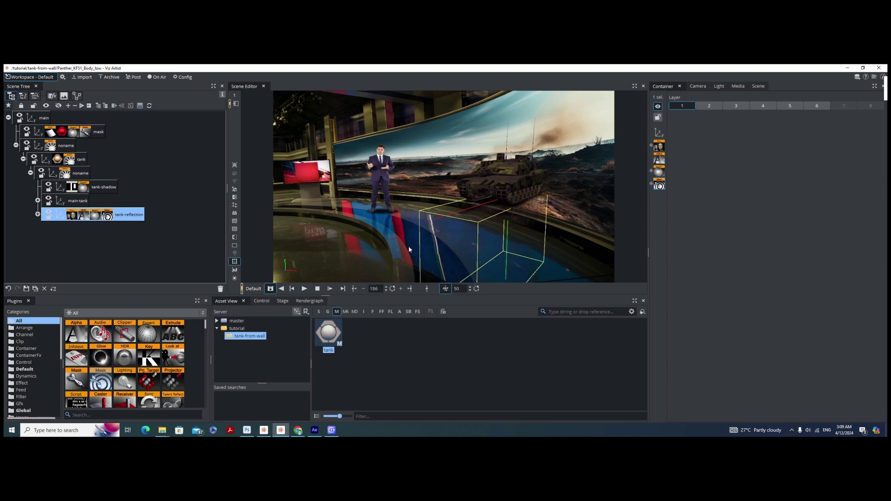
click(232, 259)
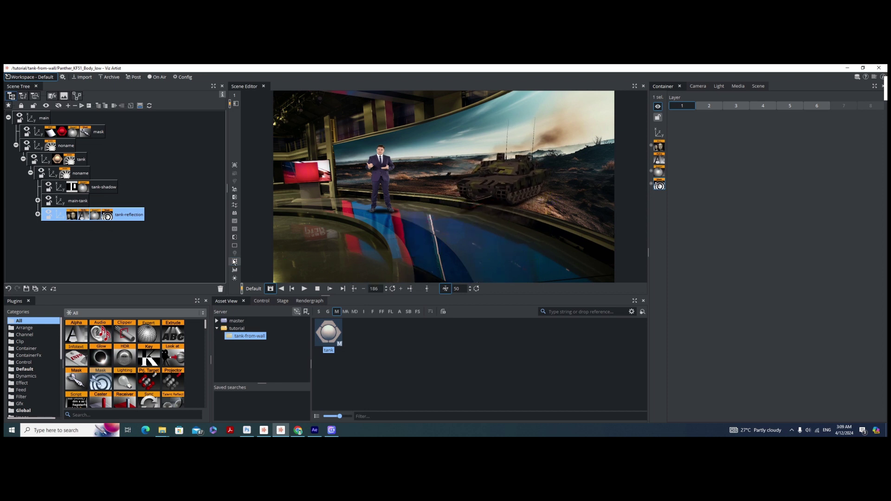
click(764, 87)
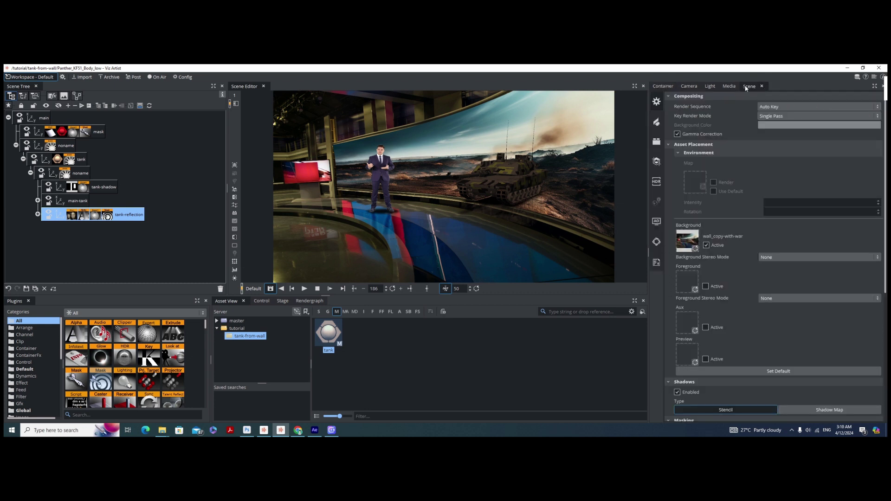
scroll(700, 166, down, 3)
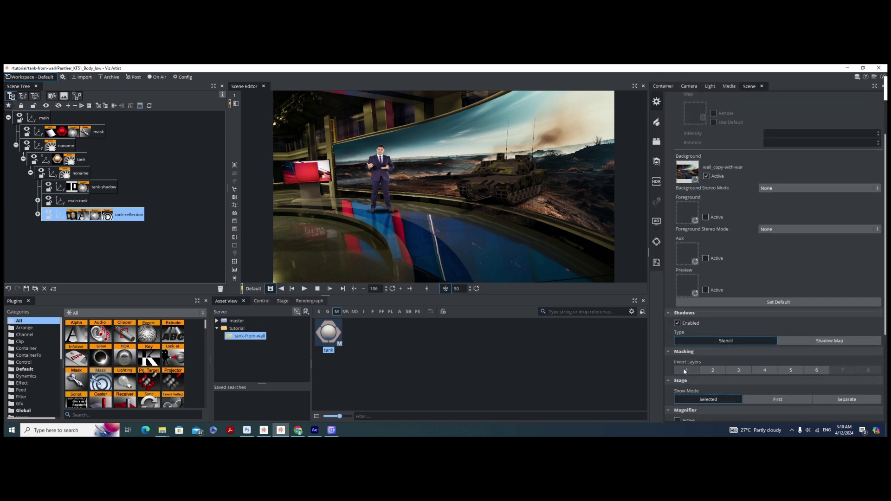
click(688, 370)
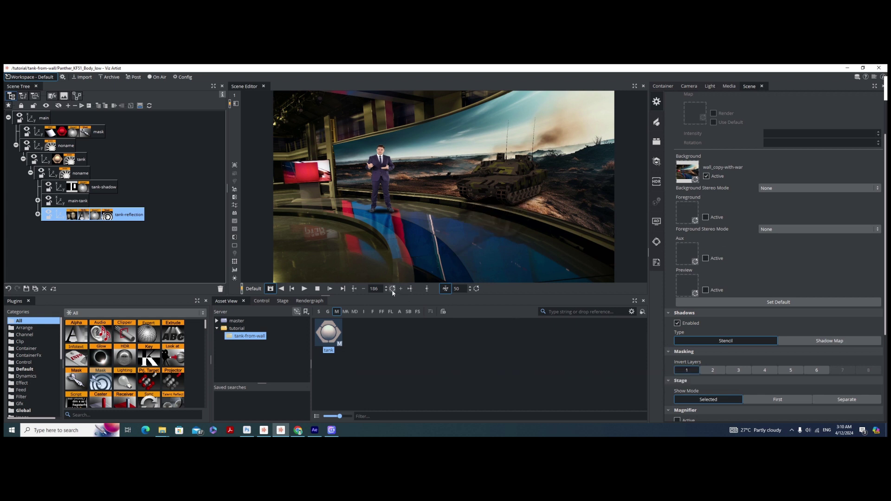
Step: Play the animation to check the masked tank reflection, and return to an early frame
drag(378, 288, 363, 289)
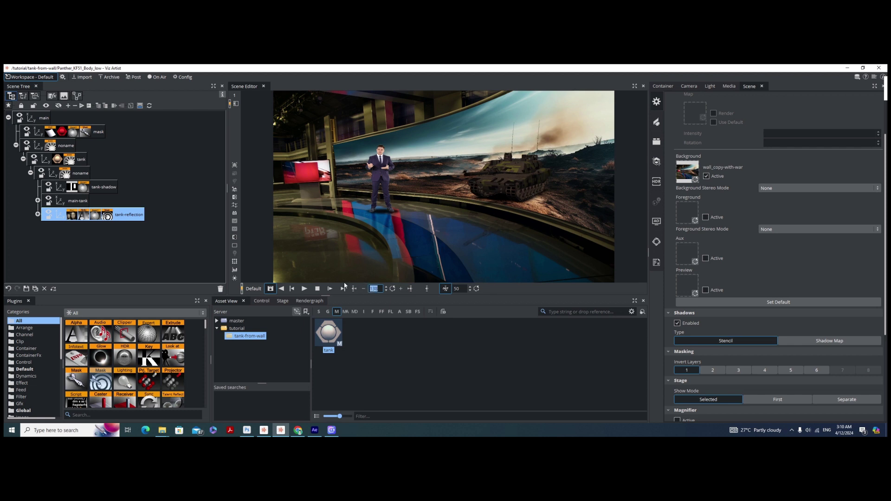
click(302, 288)
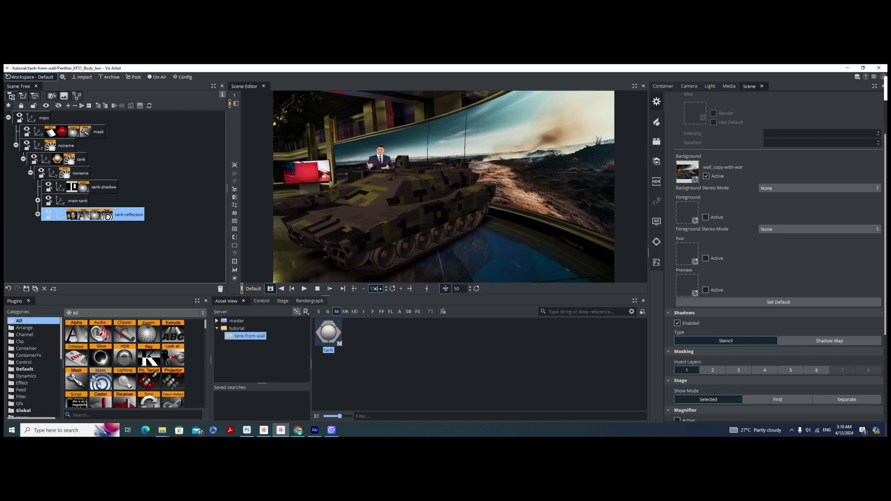
double_click(376, 289)
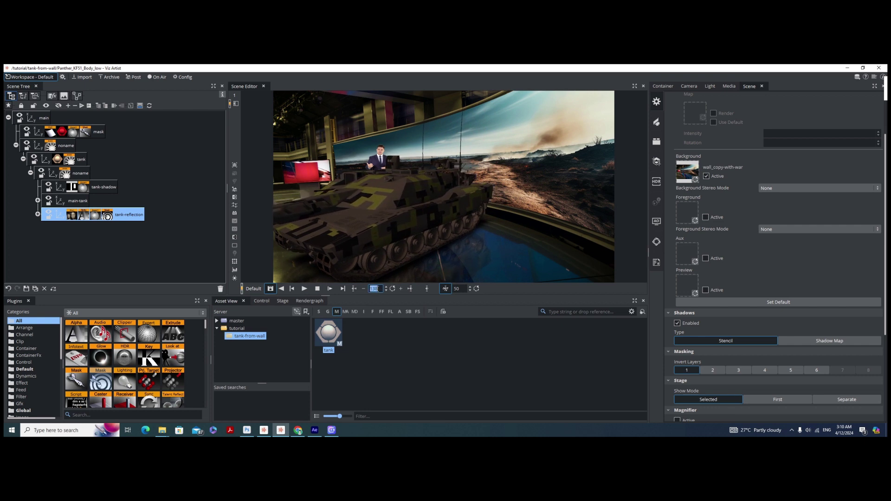
text(104)
key(Return)
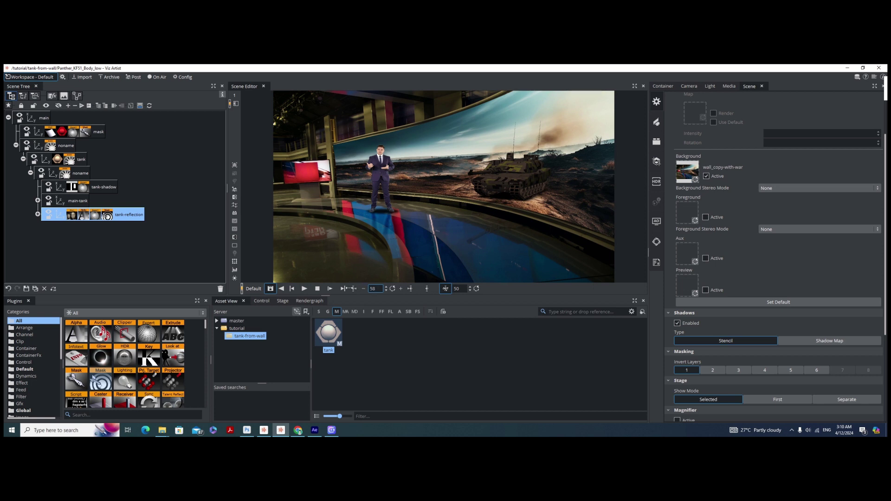
Step: Keyframe tank-reflection's Alpha to fade in from frame 80, reaching 25.0 at frame 130
drag(361, 287, 355, 289)
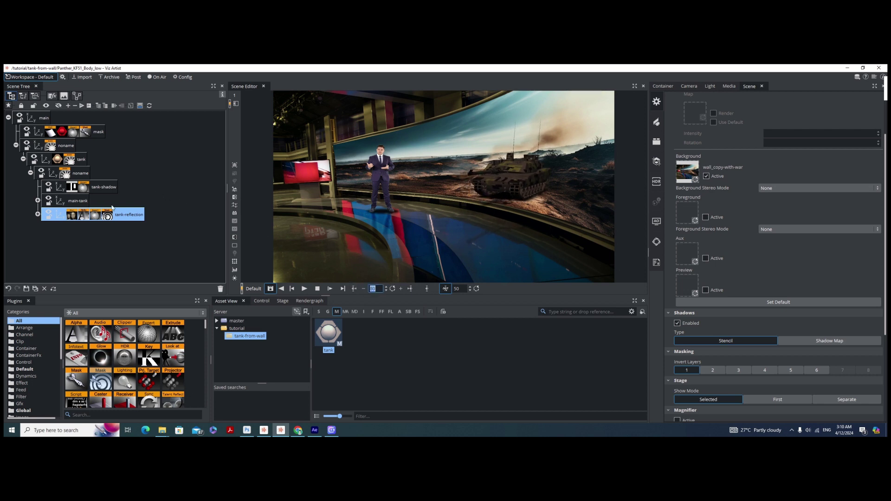
click(82, 217)
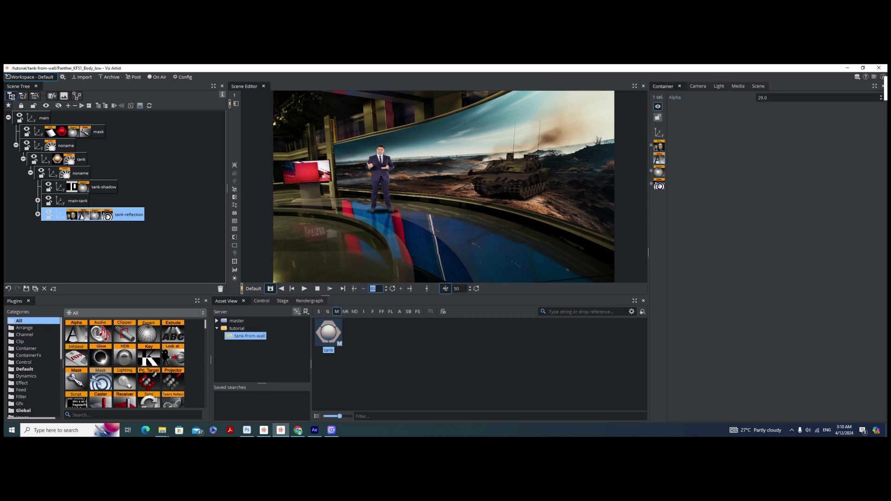
click(772, 99)
drag(616, 105, 609, 106)
click(427, 289)
double_click(768, 98)
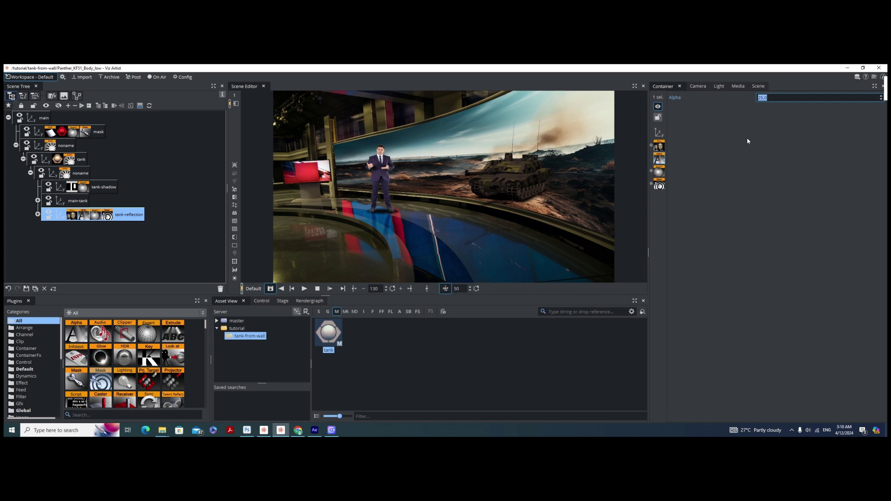
click(427, 289)
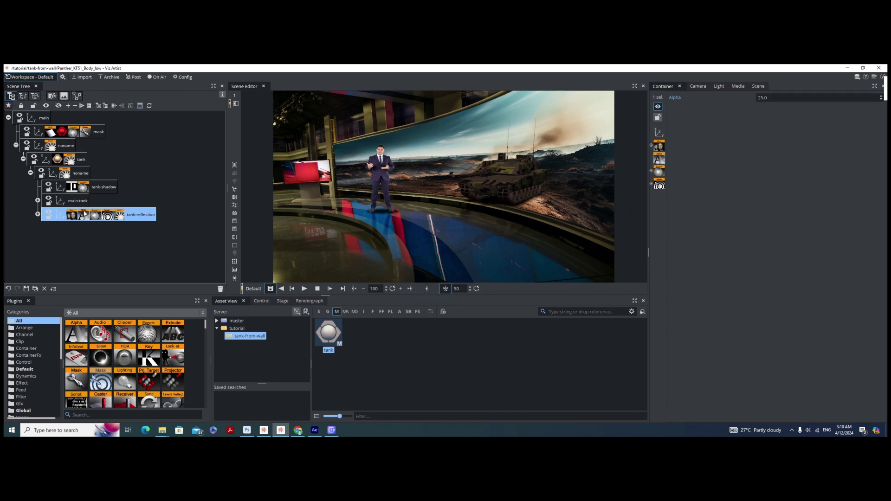
Step: Move the final Alpha keyframe of tank-reflection to about 3.3 seconds on the timeline and preview the fade
click(123, 219)
scroll(398, 376, down, 3)
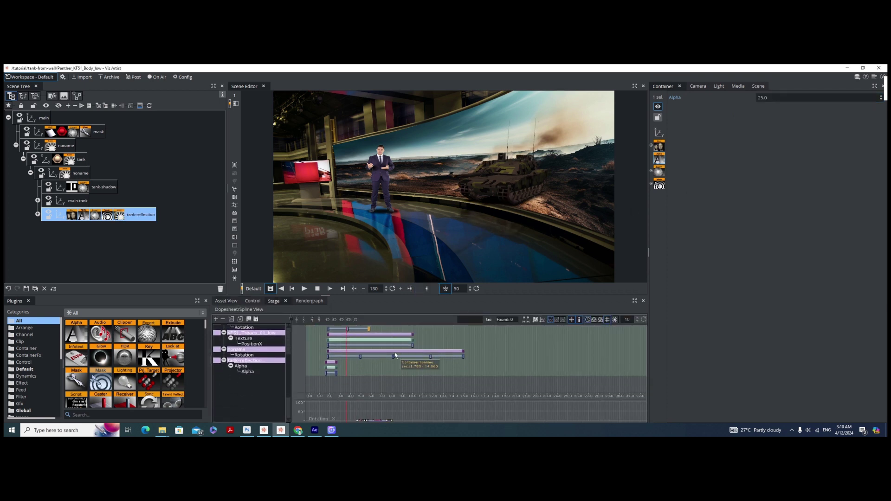
drag(337, 370, 344, 369)
mouse_move(346, 366)
mouse_down()
mouse_move(323, 366)
mouse_move(391, 366)
mouse_move(311, 369)
mouse_up()
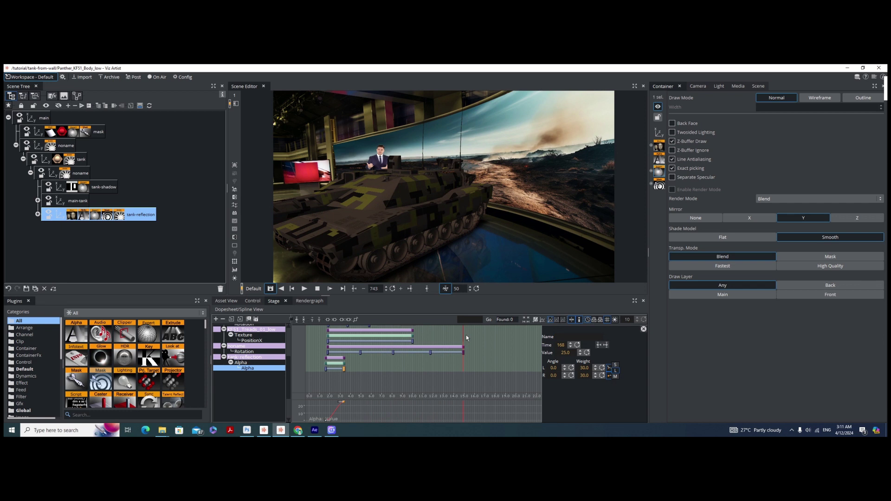
Step: Scrub the animation to frame 307 and hide the tank part KF51_Parts_15_low
drag(463, 329, 373, 329)
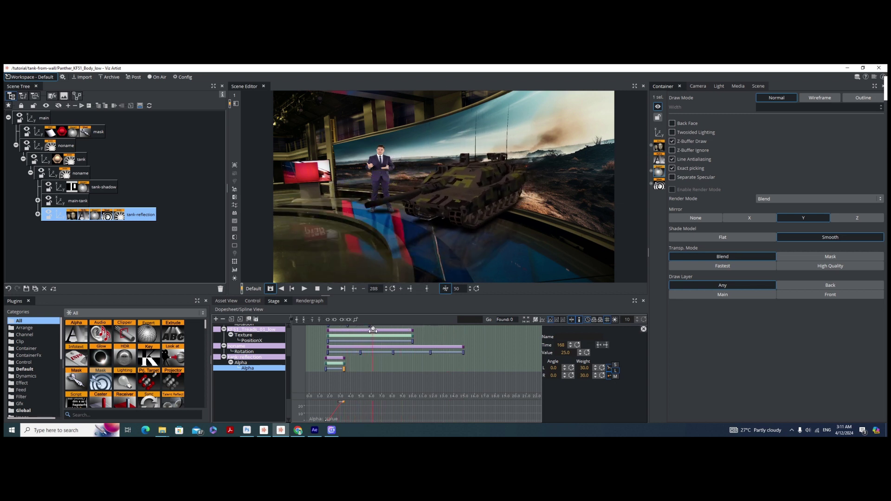
click(364, 201)
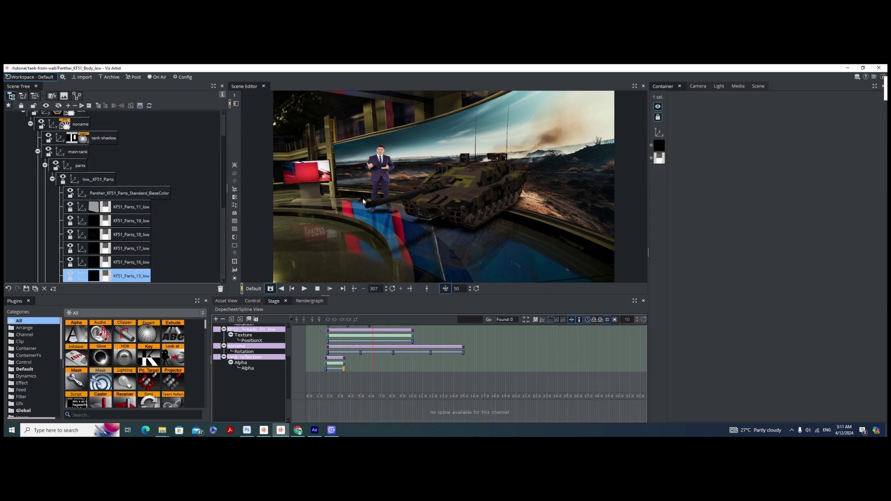
click(71, 275)
click(70, 275)
click(70, 274)
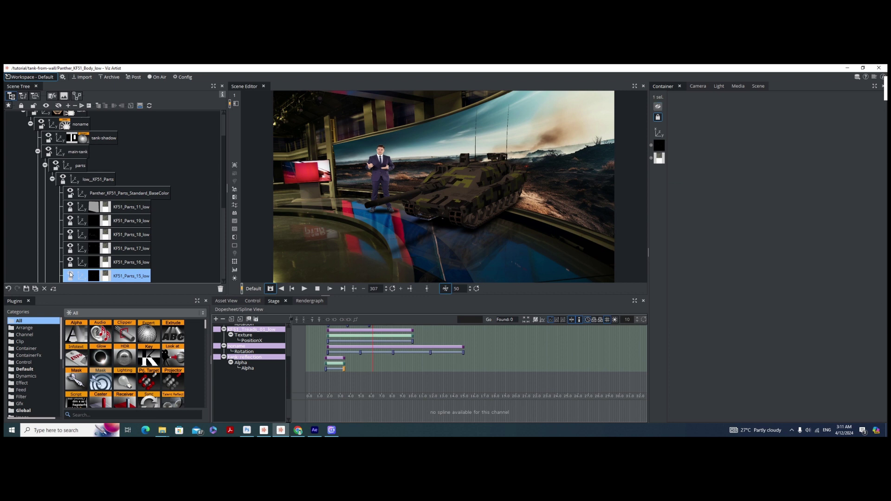
Step: Hide the tank part KF51_Parts_14_low at frame 322 and replay the animation from near its start
click(320, 333)
drag(331, 334, 376, 333)
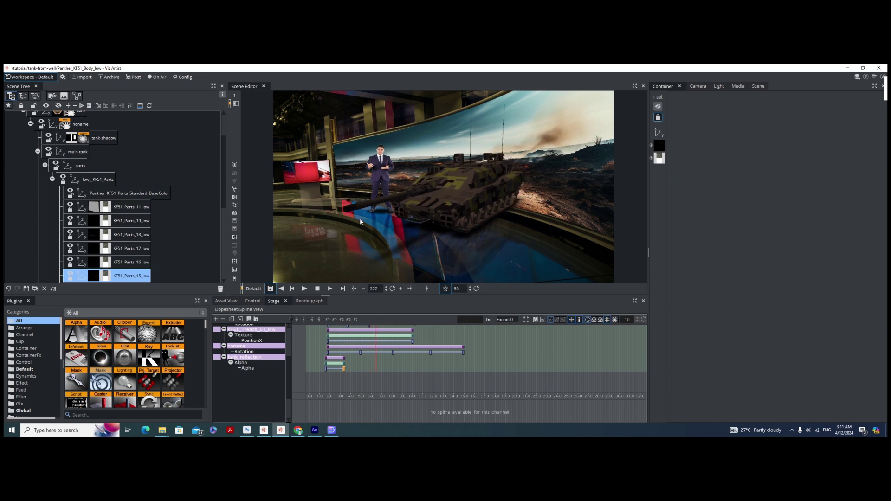
key(Down)
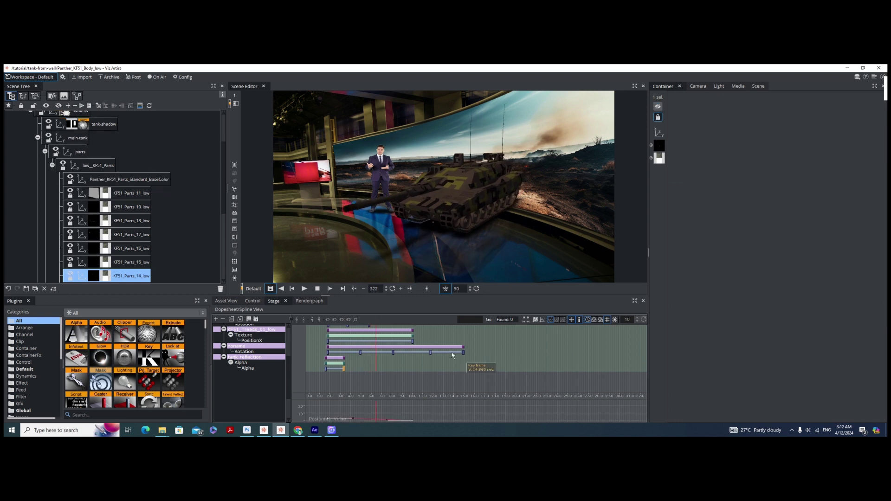
click(340, 365)
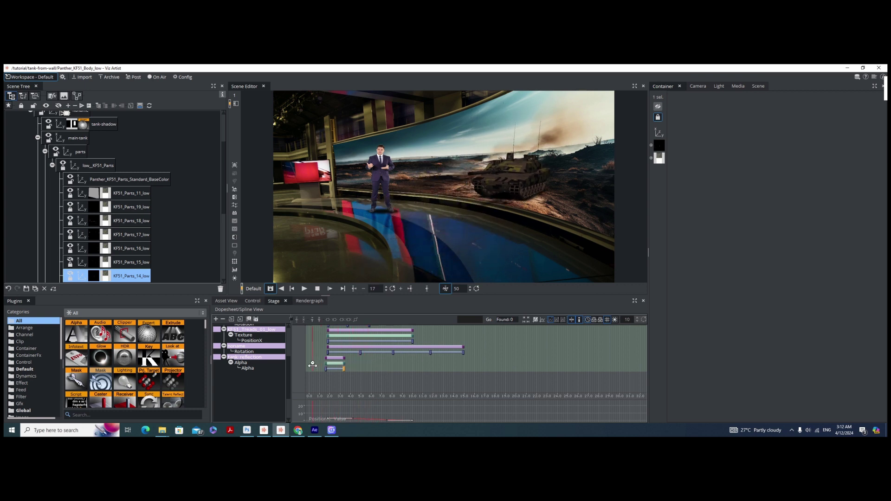
click(304, 289)
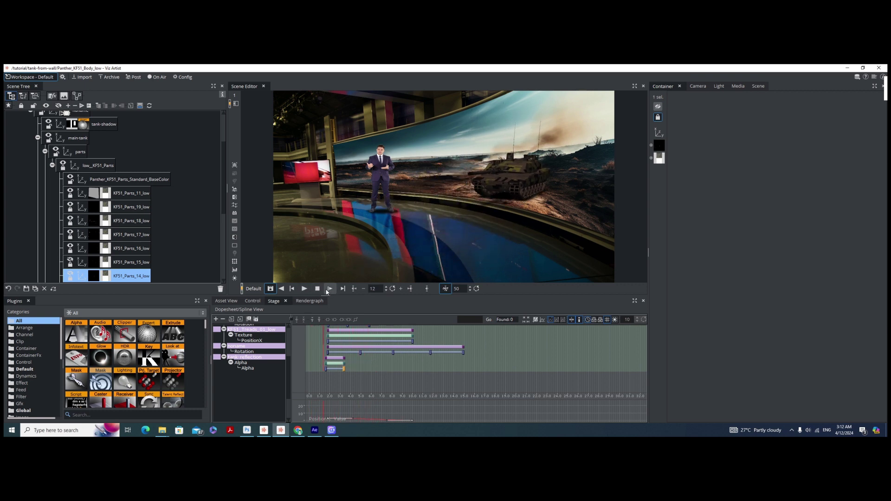